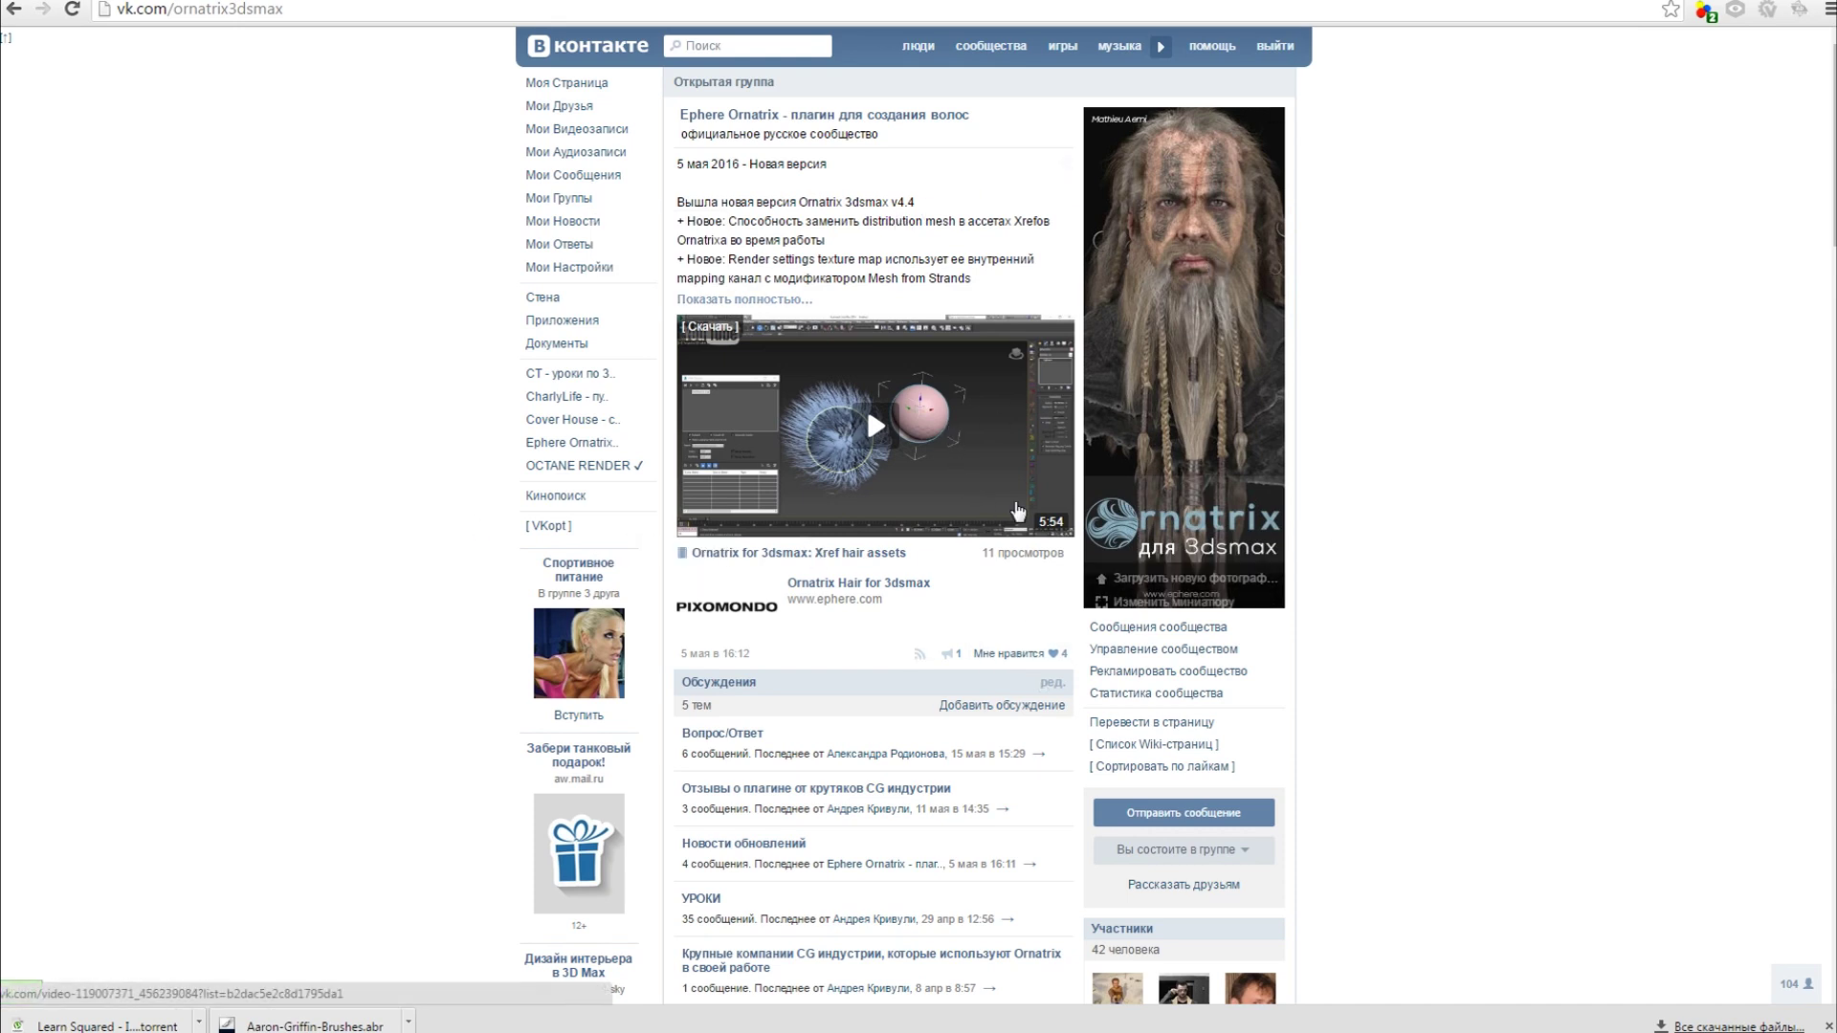
# - Scroll the Ornatrix VK community page, then switch to the charlytuts blog's materials-for-tutors page
pyautogui.moveTo(932, 745)
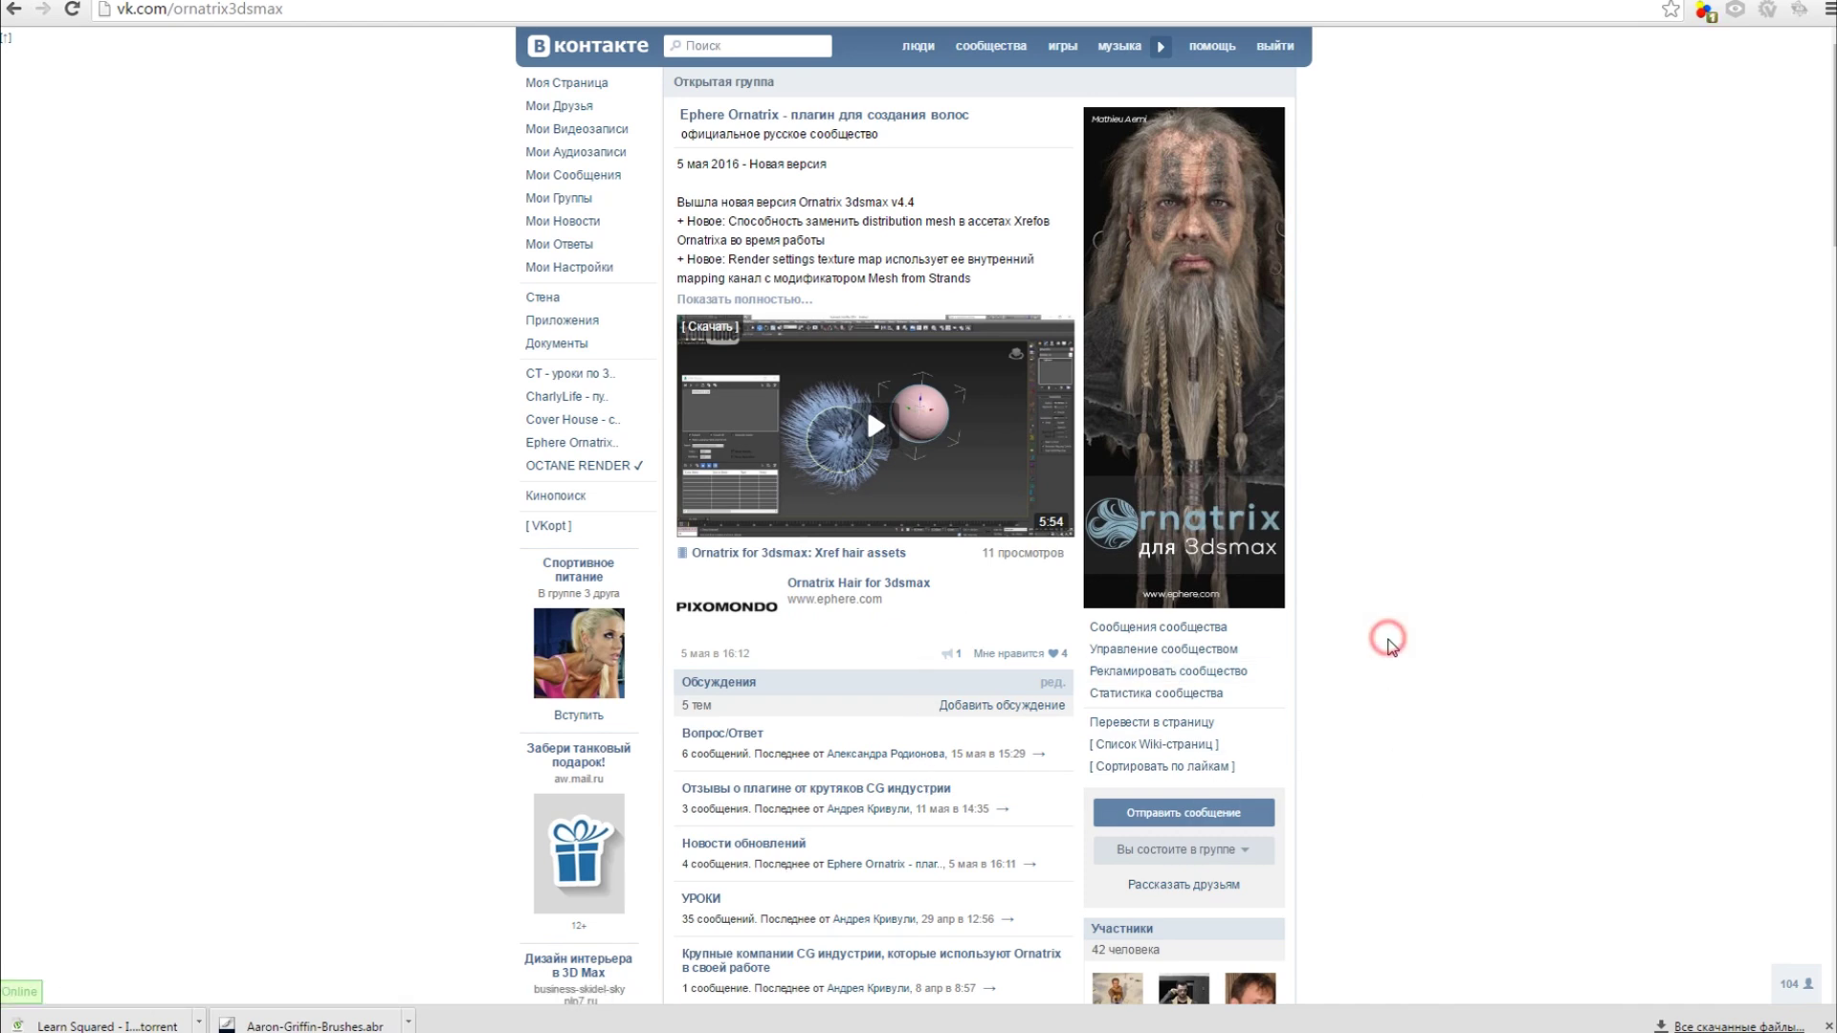
pyautogui.scroll(-5, 1386, 635)
pyautogui.scroll(-3, 894, 608)
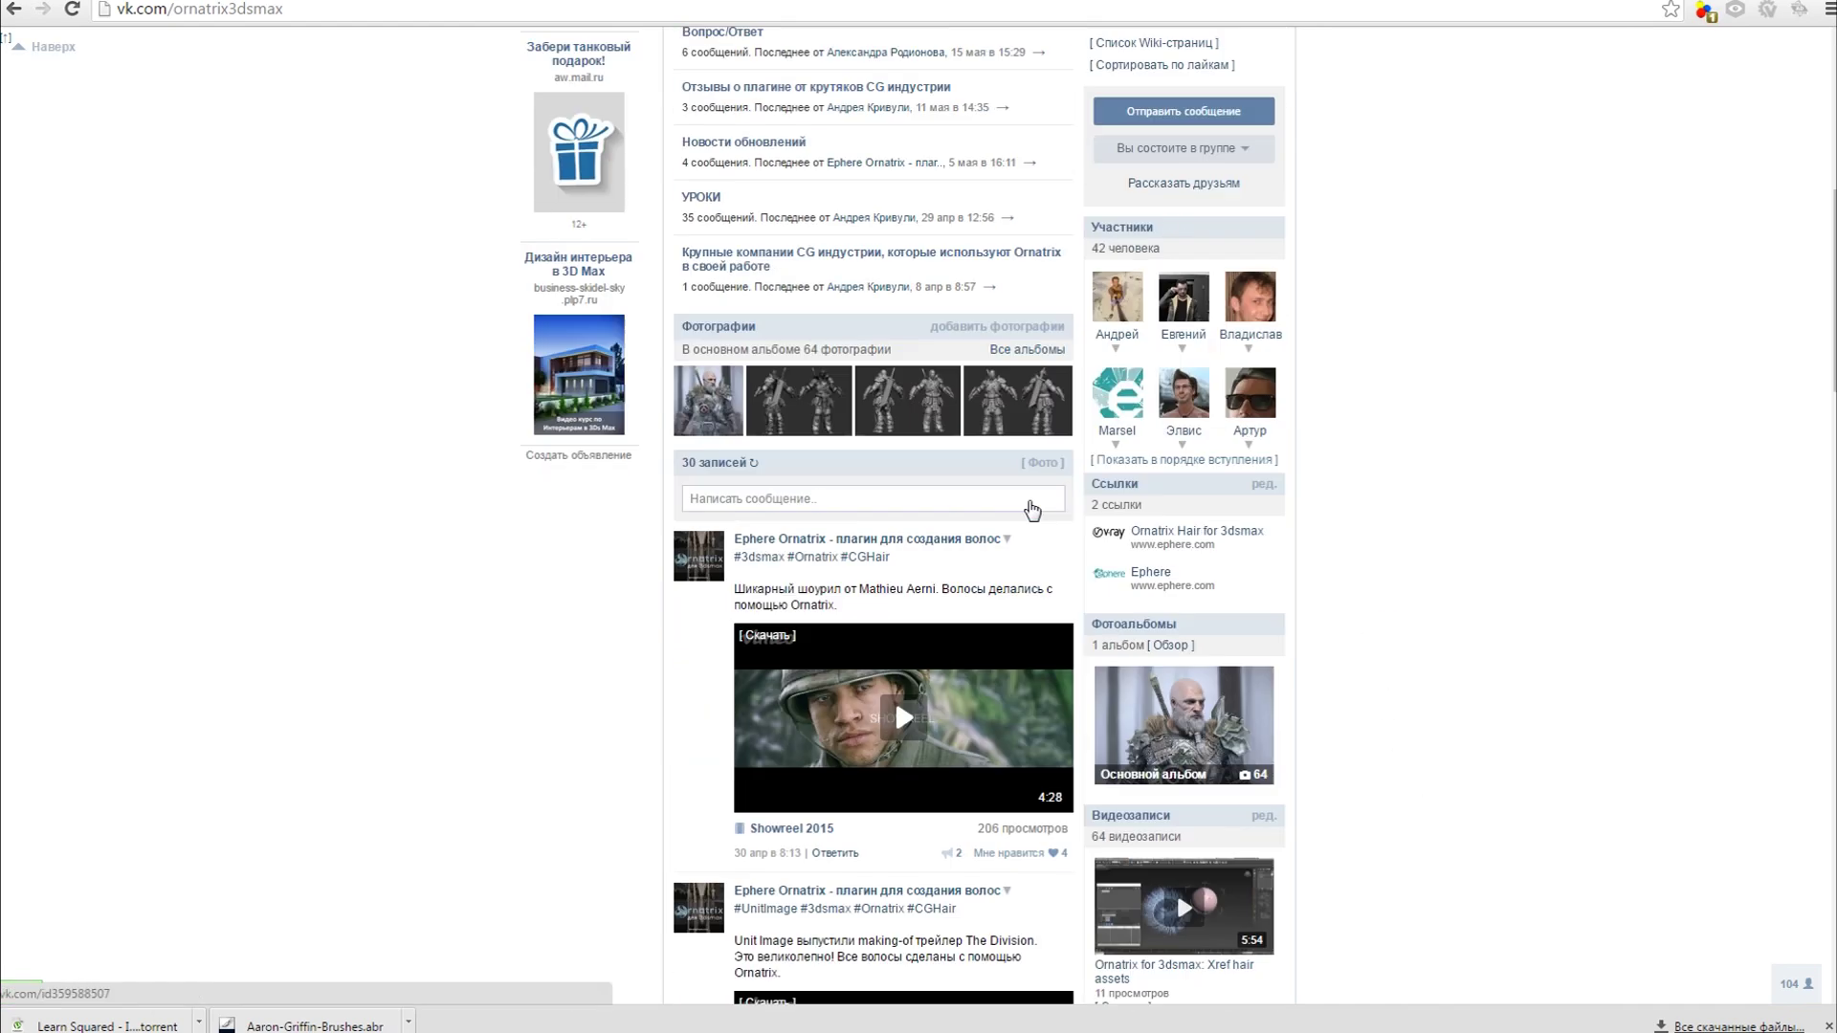
pyautogui.scroll(4, 862, 574)
pyautogui.scroll(5, 861, 574)
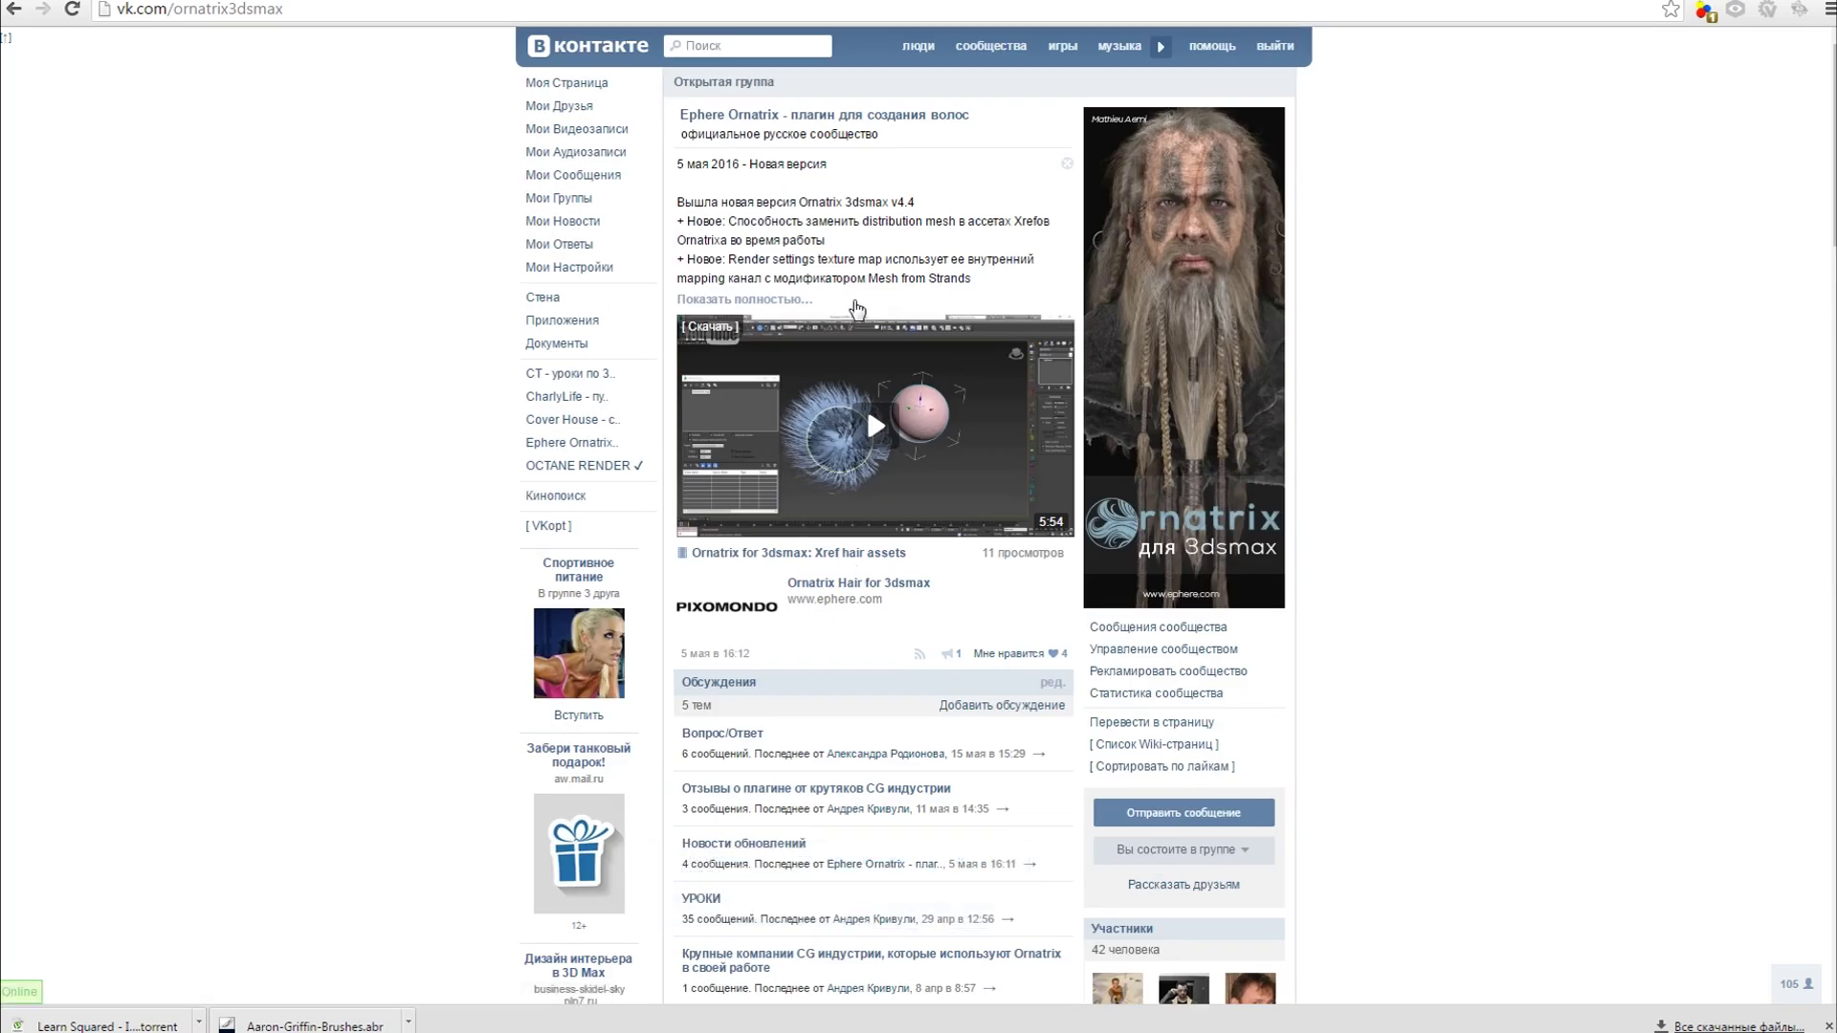
pyautogui.hotkey('ctrl', 'Tab')
pyautogui.scroll(-5, 780, 529)
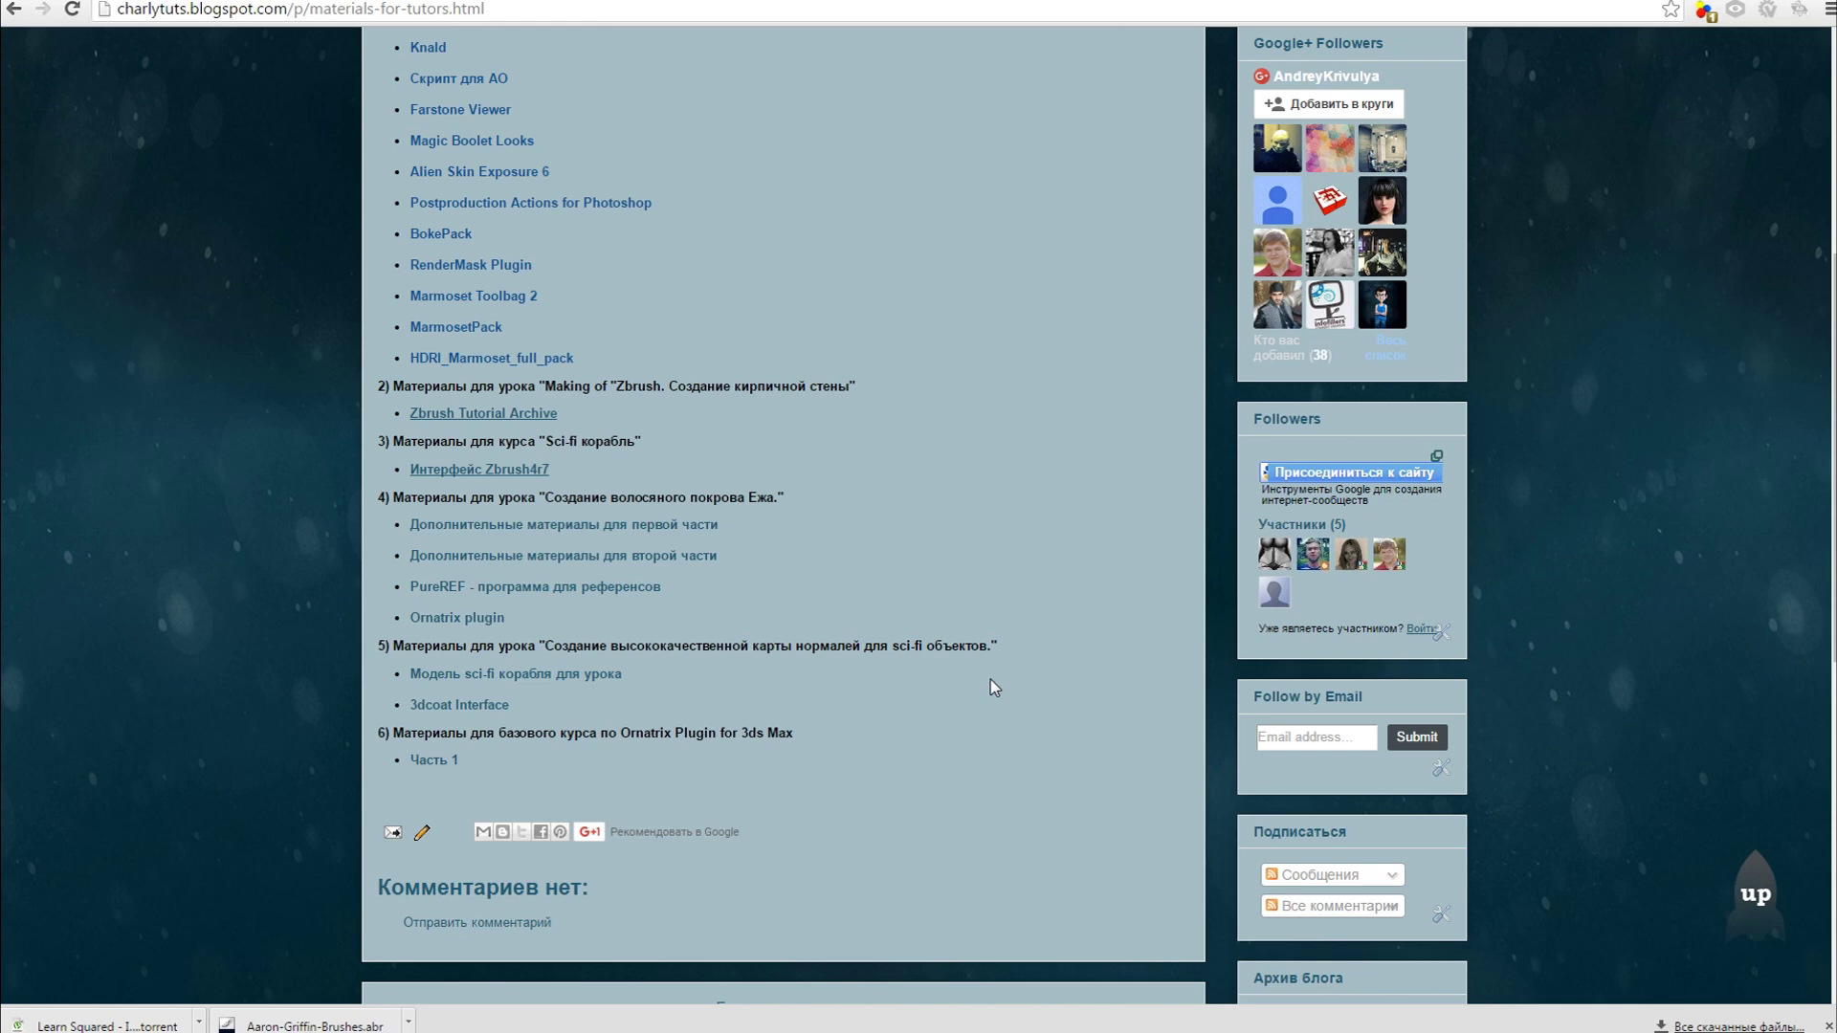
pyautogui.scroll(5, 991, 680)
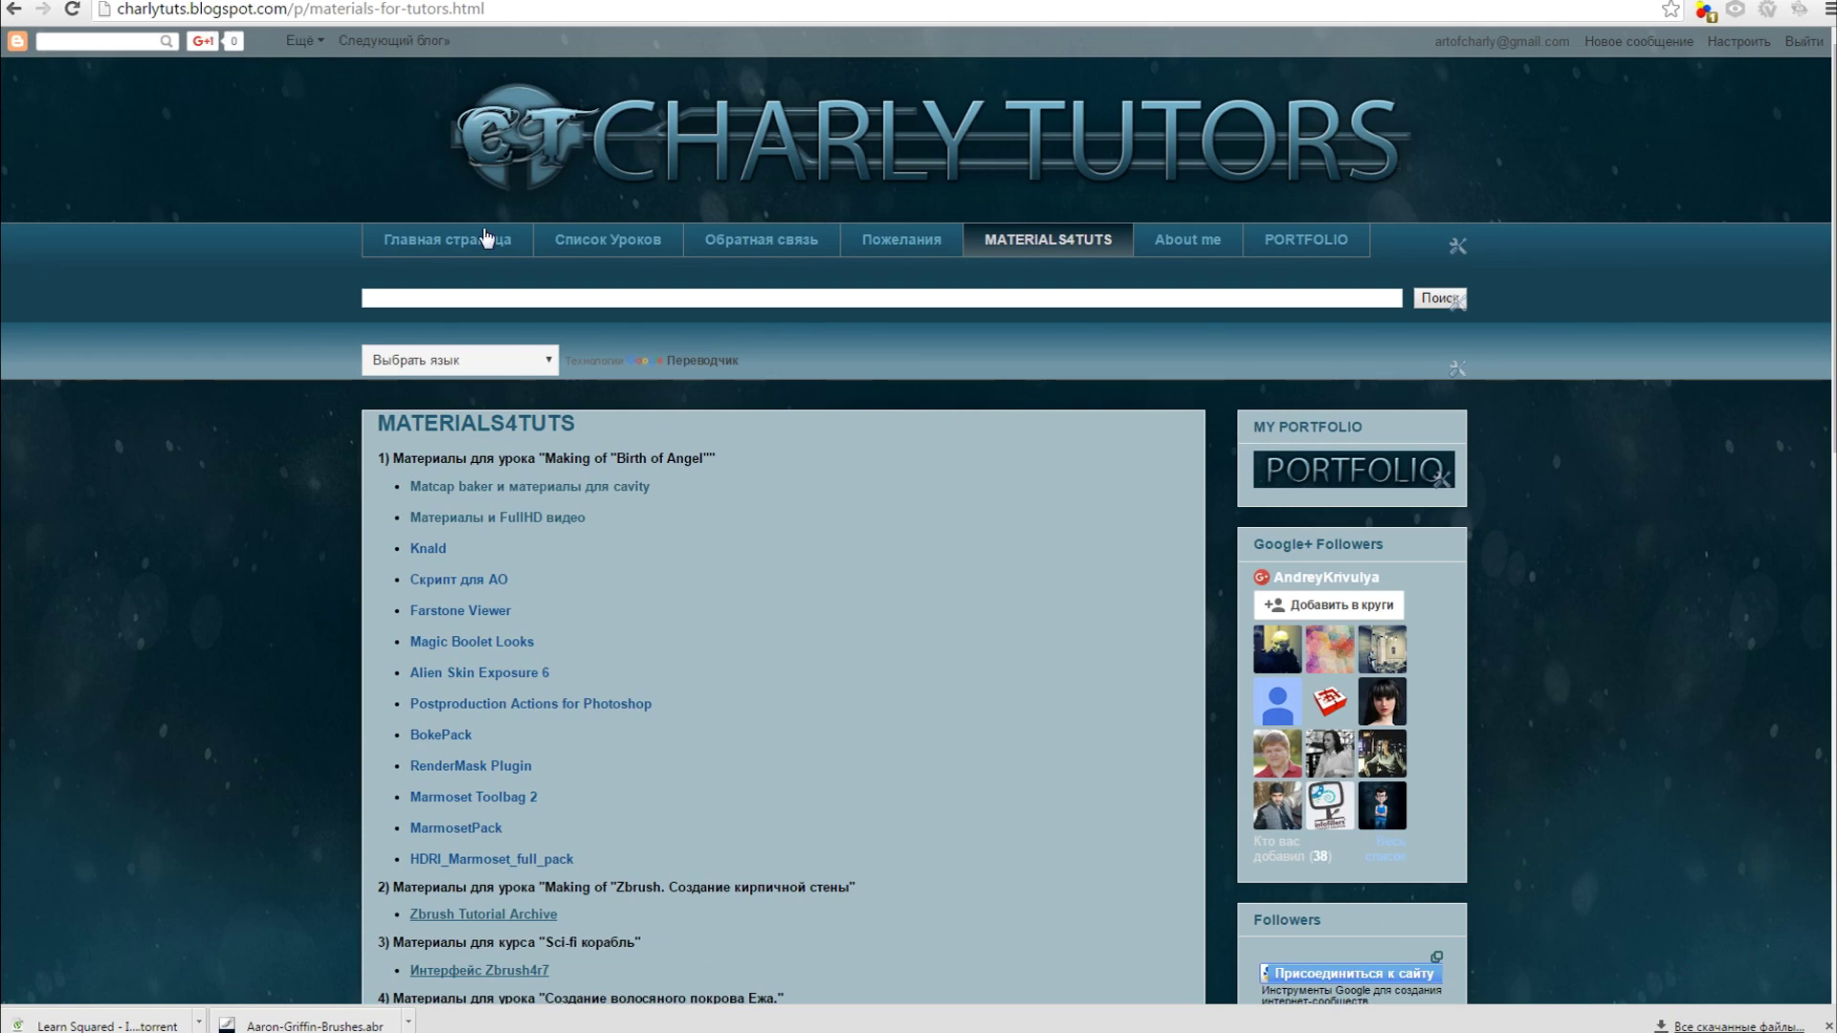
pyautogui.scroll(-9, 955, 506)
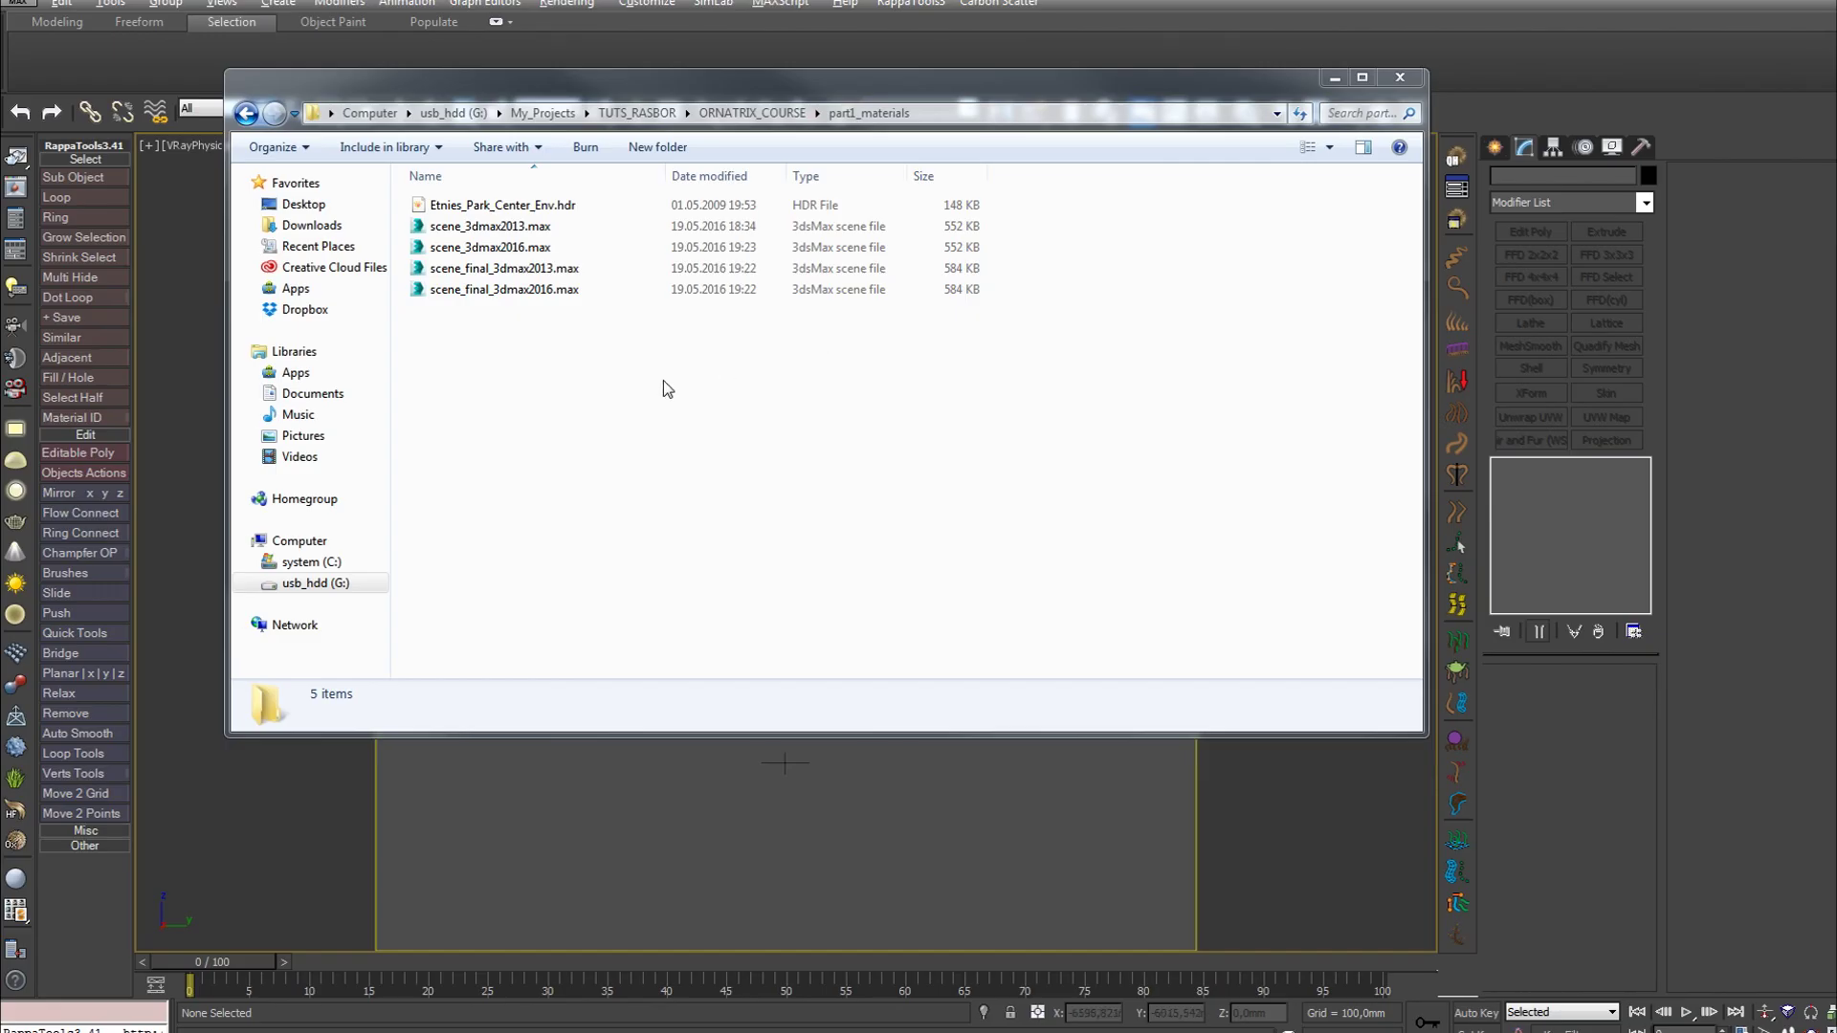
# - Select scene_3dmax2016.max instead of the 2013 version in the part1_materials folder
pyautogui.click(513, 227)
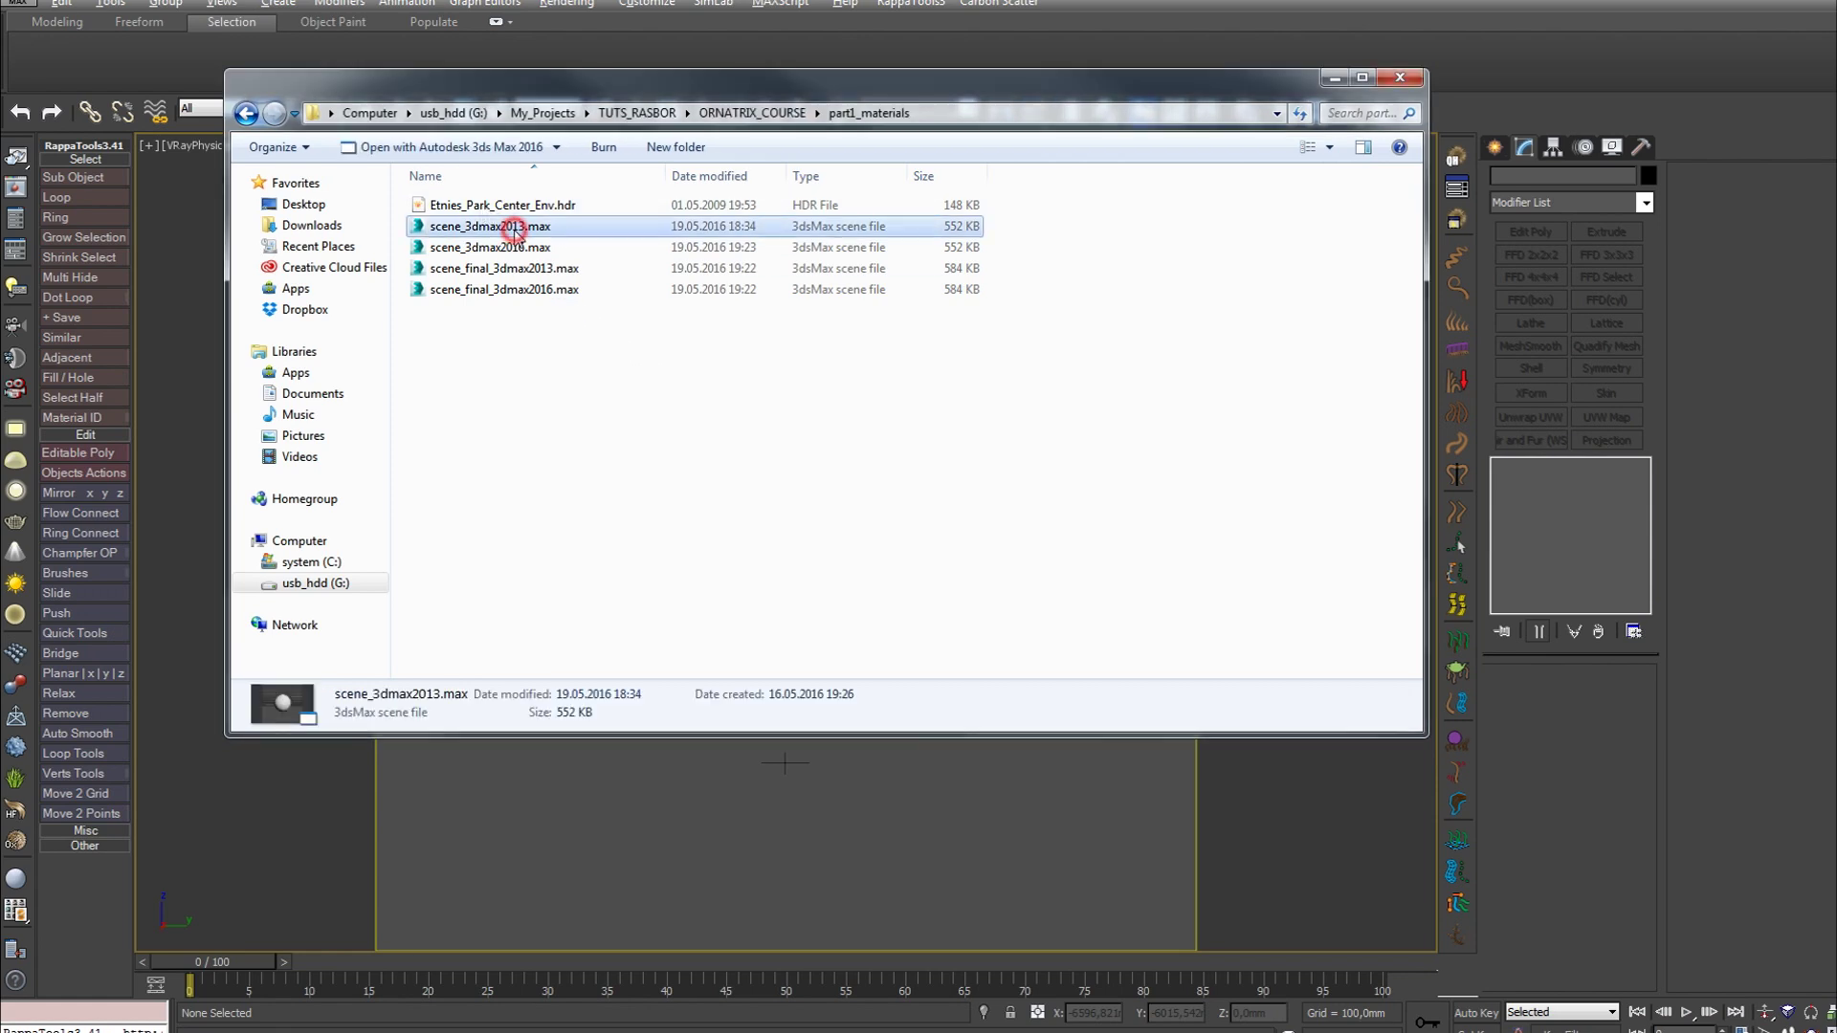
pyautogui.click(521, 249)
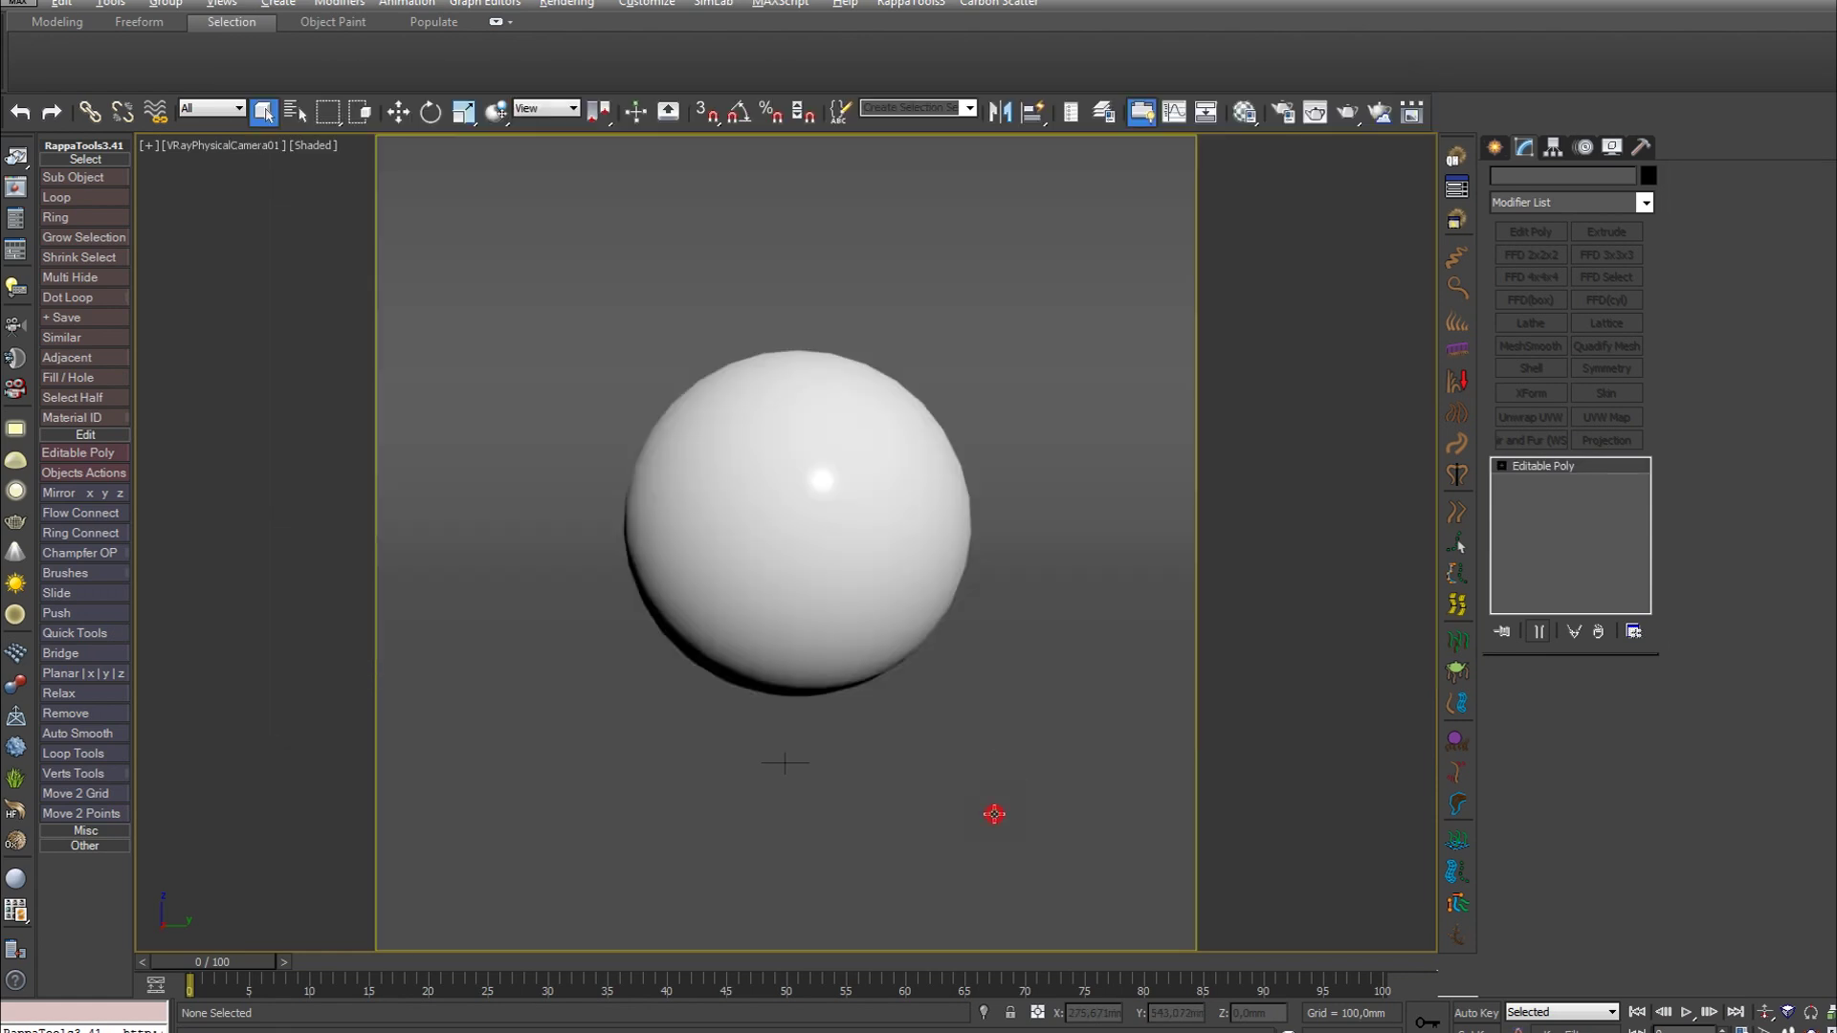
pyautogui.click(995, 308)
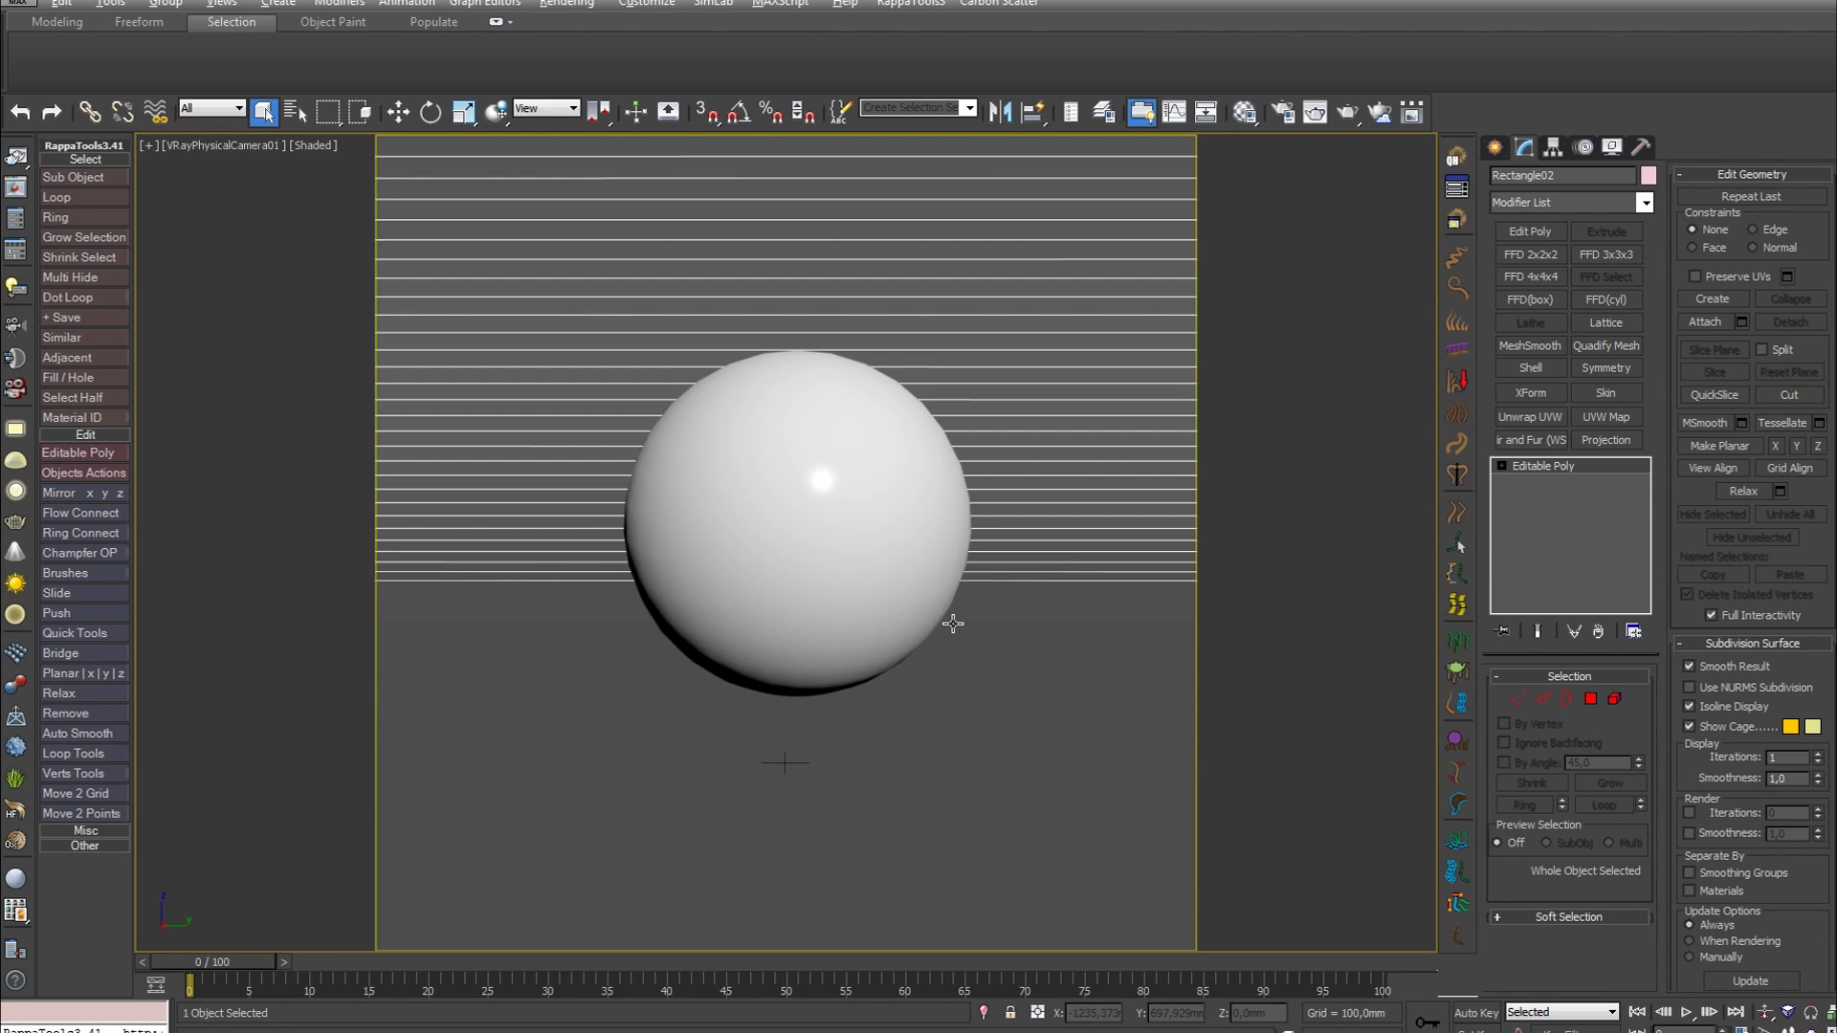
pyautogui.press('F4')
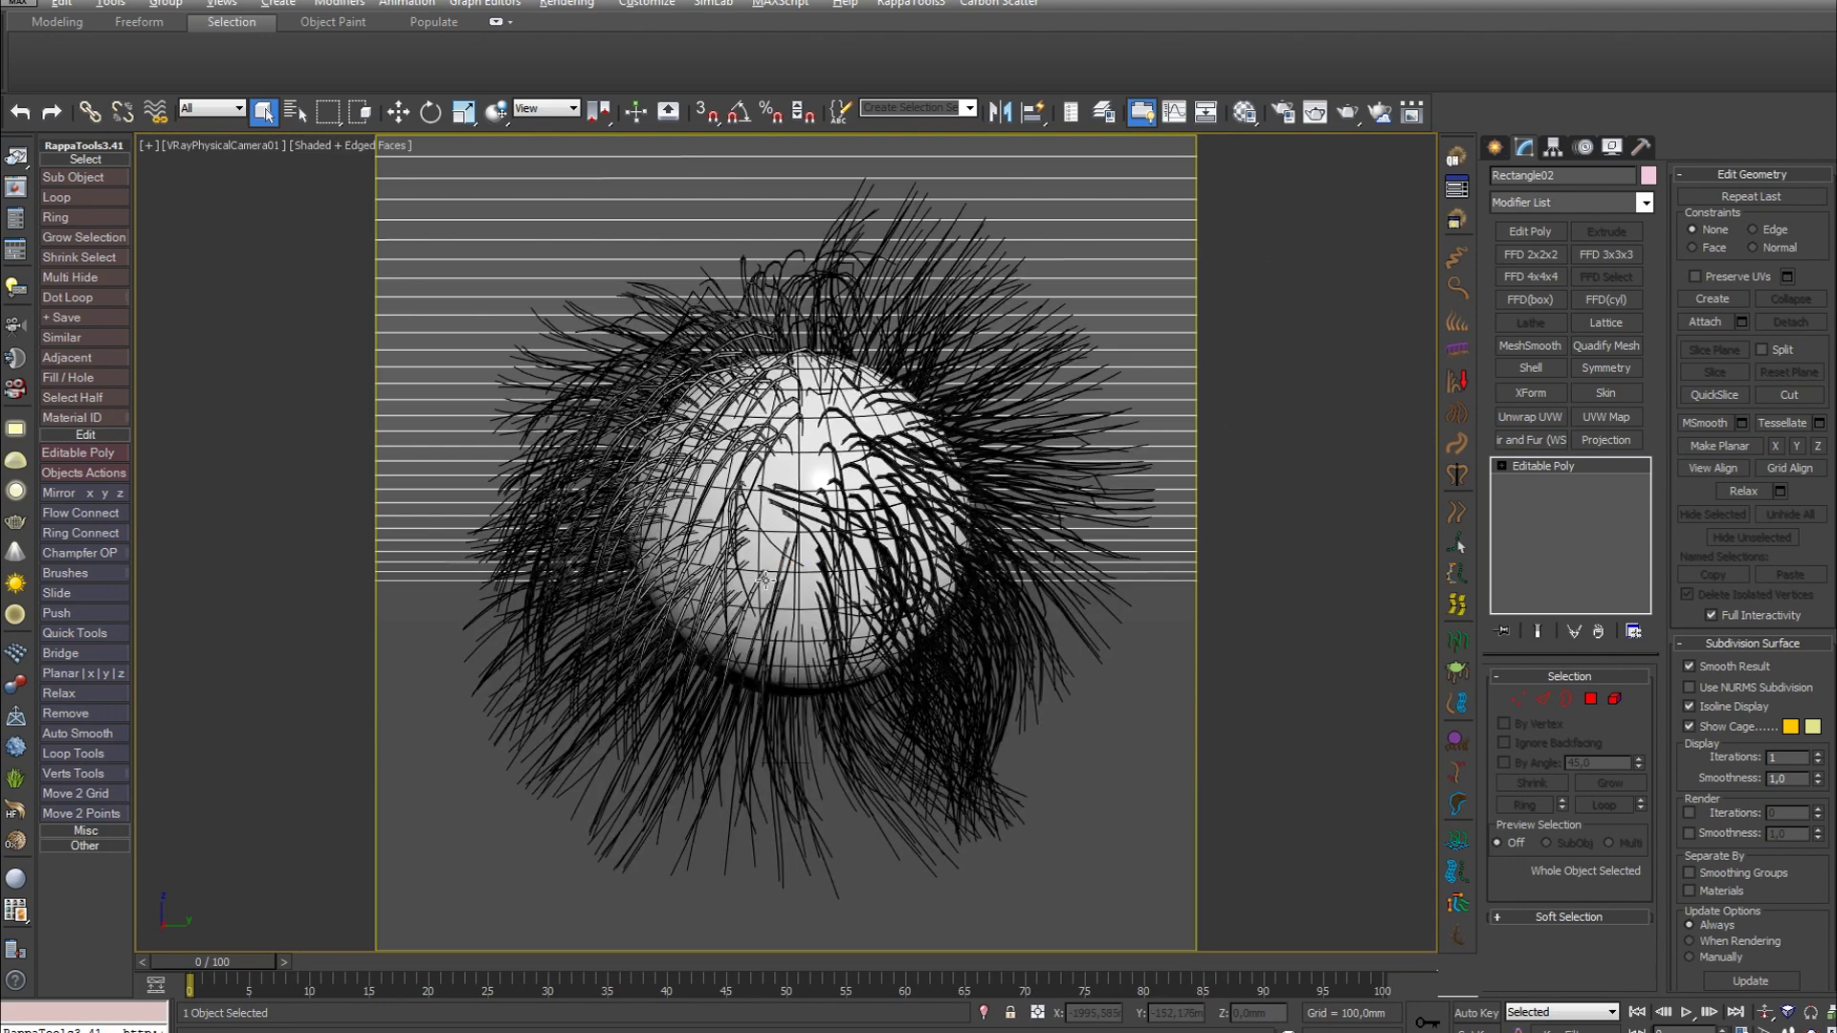
pyautogui.hotkey('alt', 'Tab')
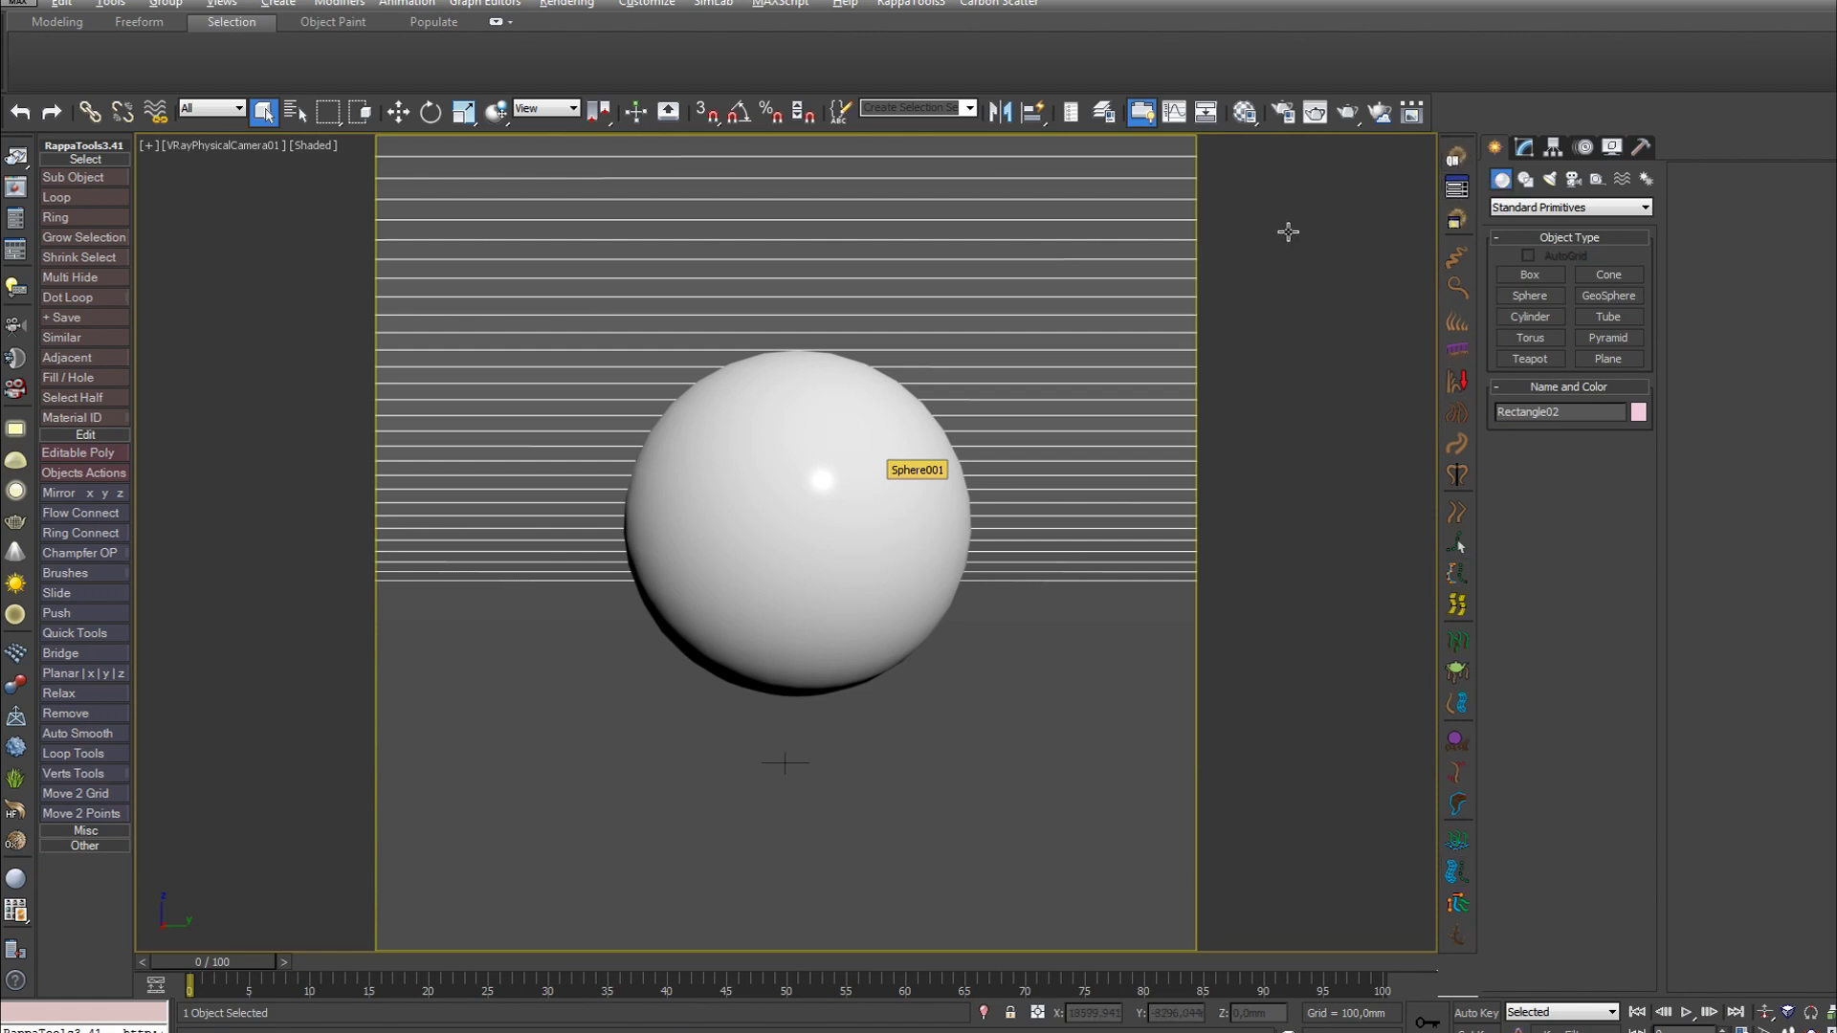
# - Select Sphere001 and grow the Ornatrix Fur Ball groom preset on it
pyautogui.click(1458, 159)
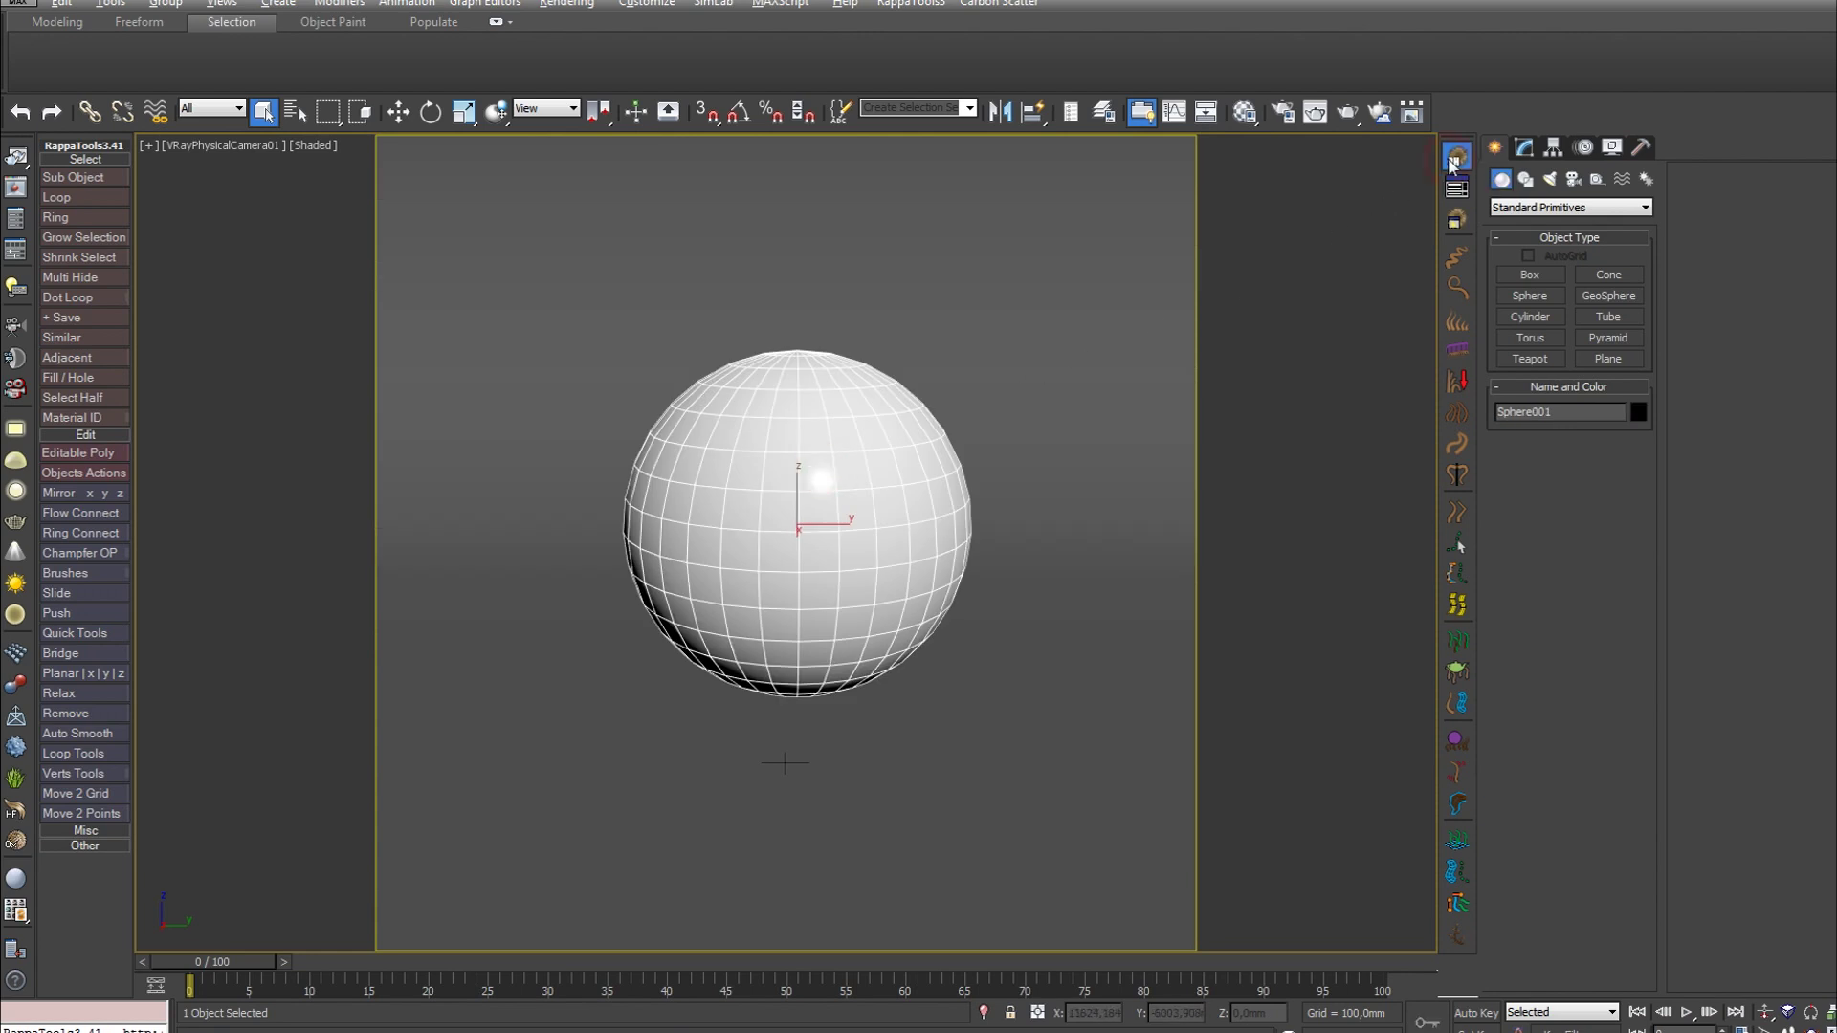
pyautogui.moveTo(882, 347); pyautogui.dragTo(1074, 287)
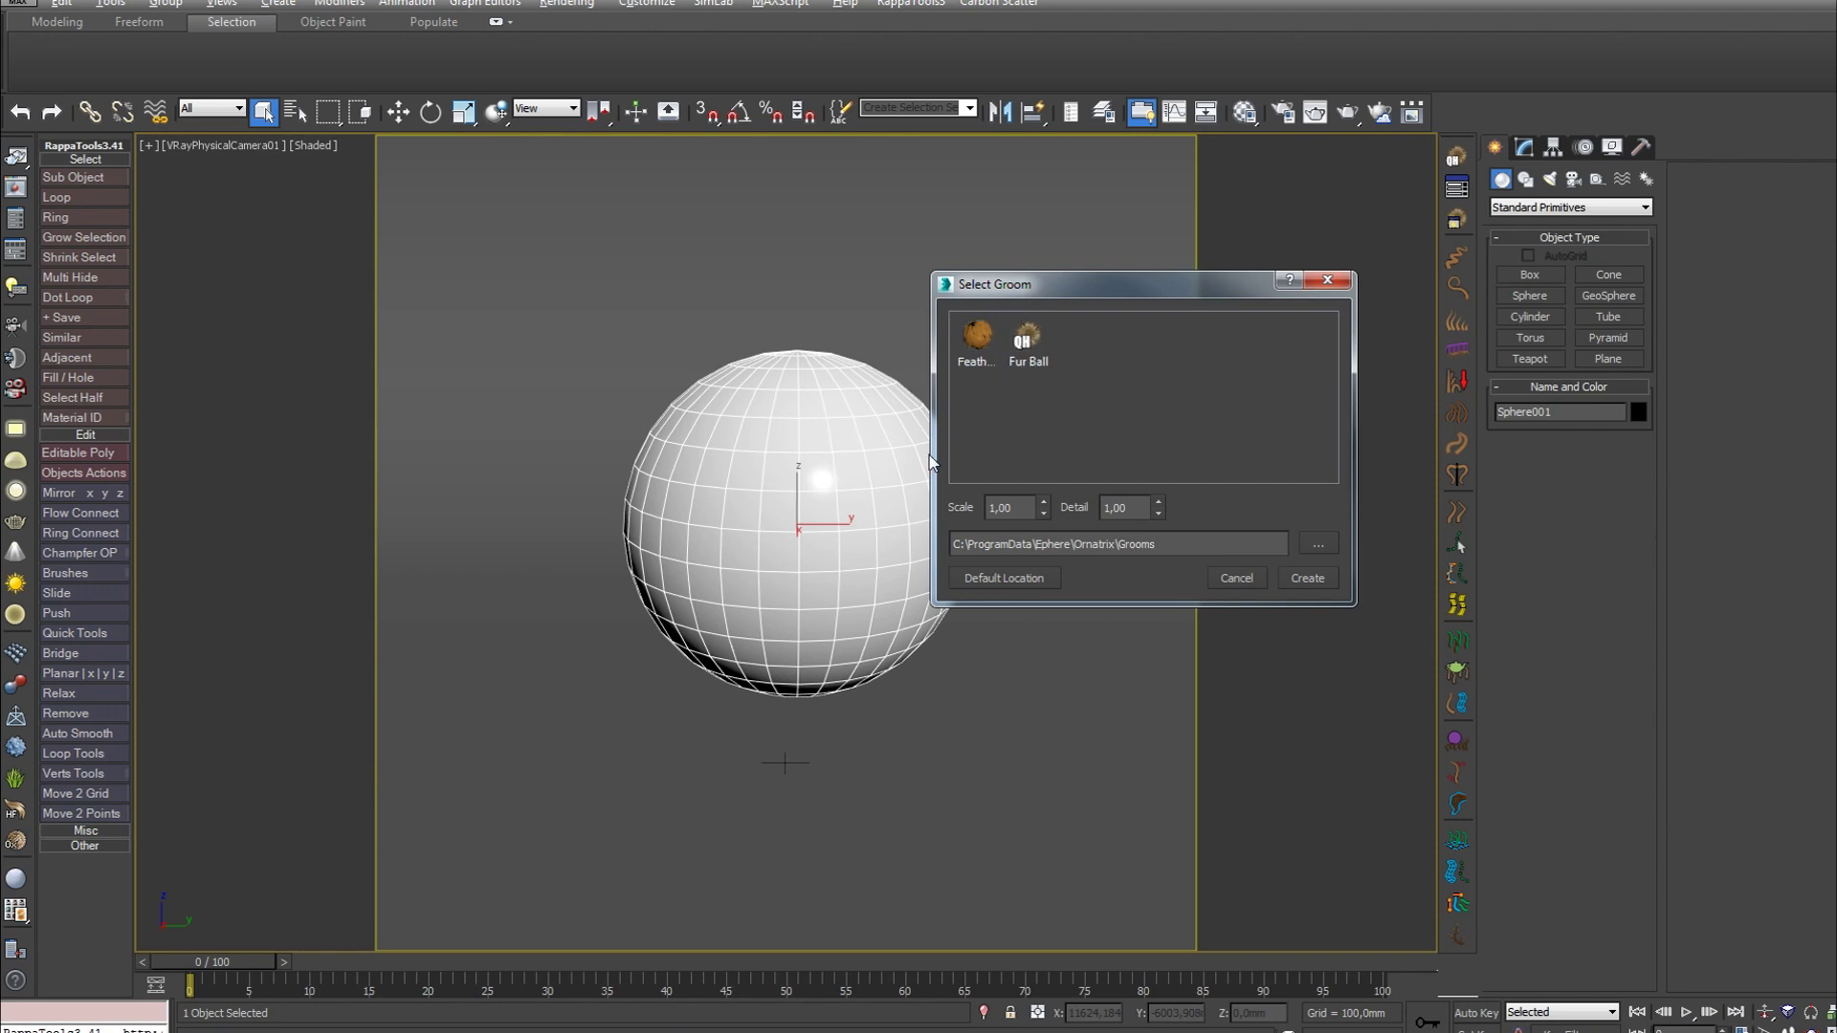
pyautogui.click(1031, 349)
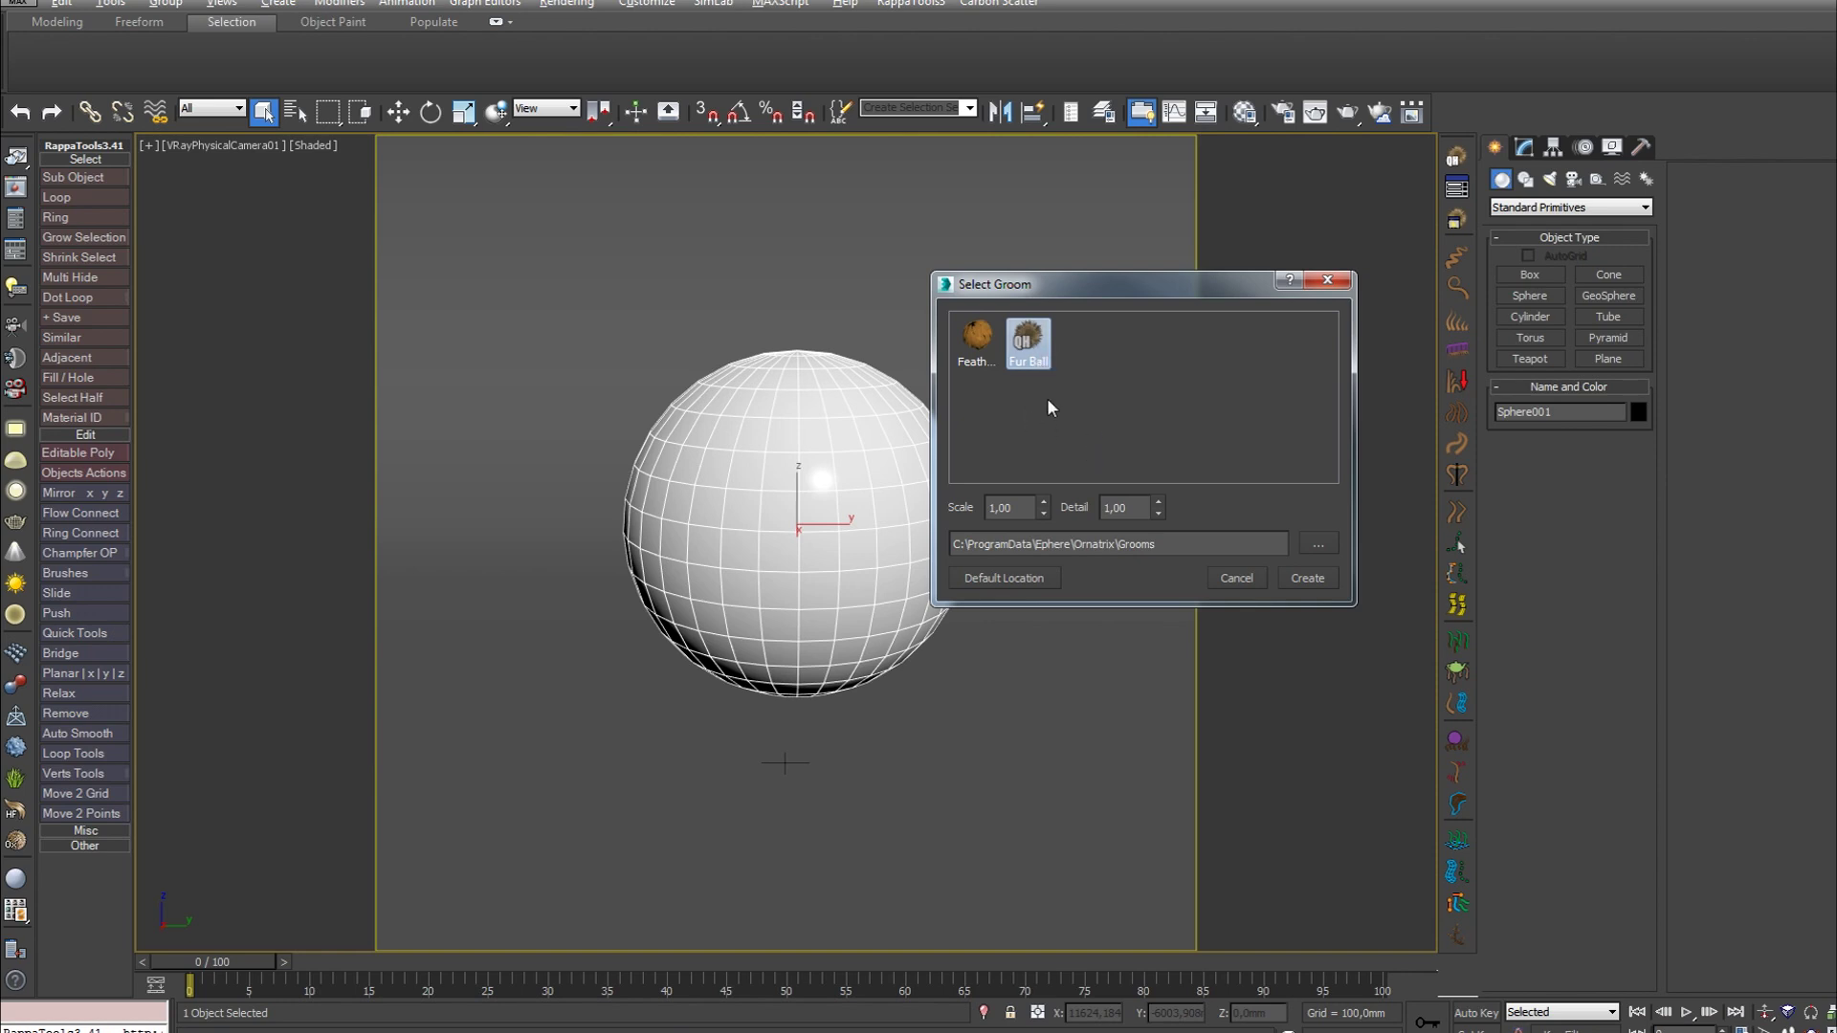
pyautogui.doubleClick(1028, 344)
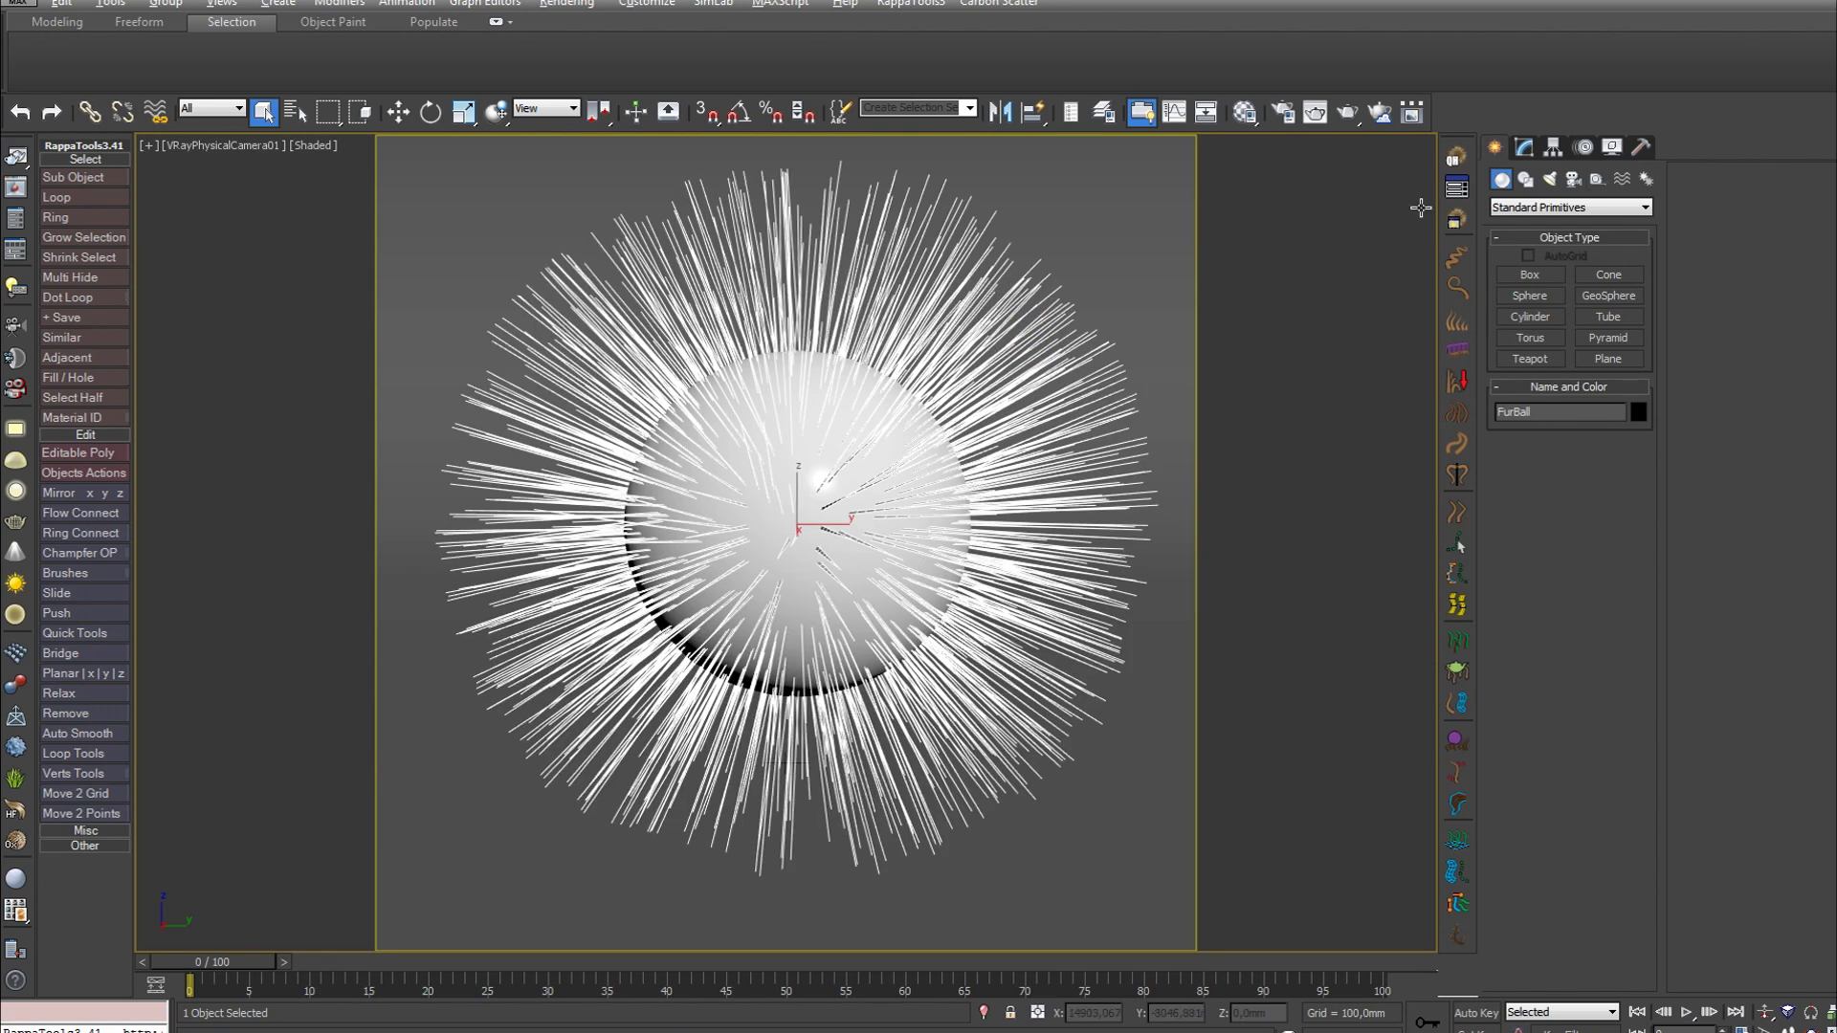
# - Inspect the FurBall's Ox Guides from Surface and Ox Edit Guides settings in the modifier stack
pyautogui.click(1525, 148)
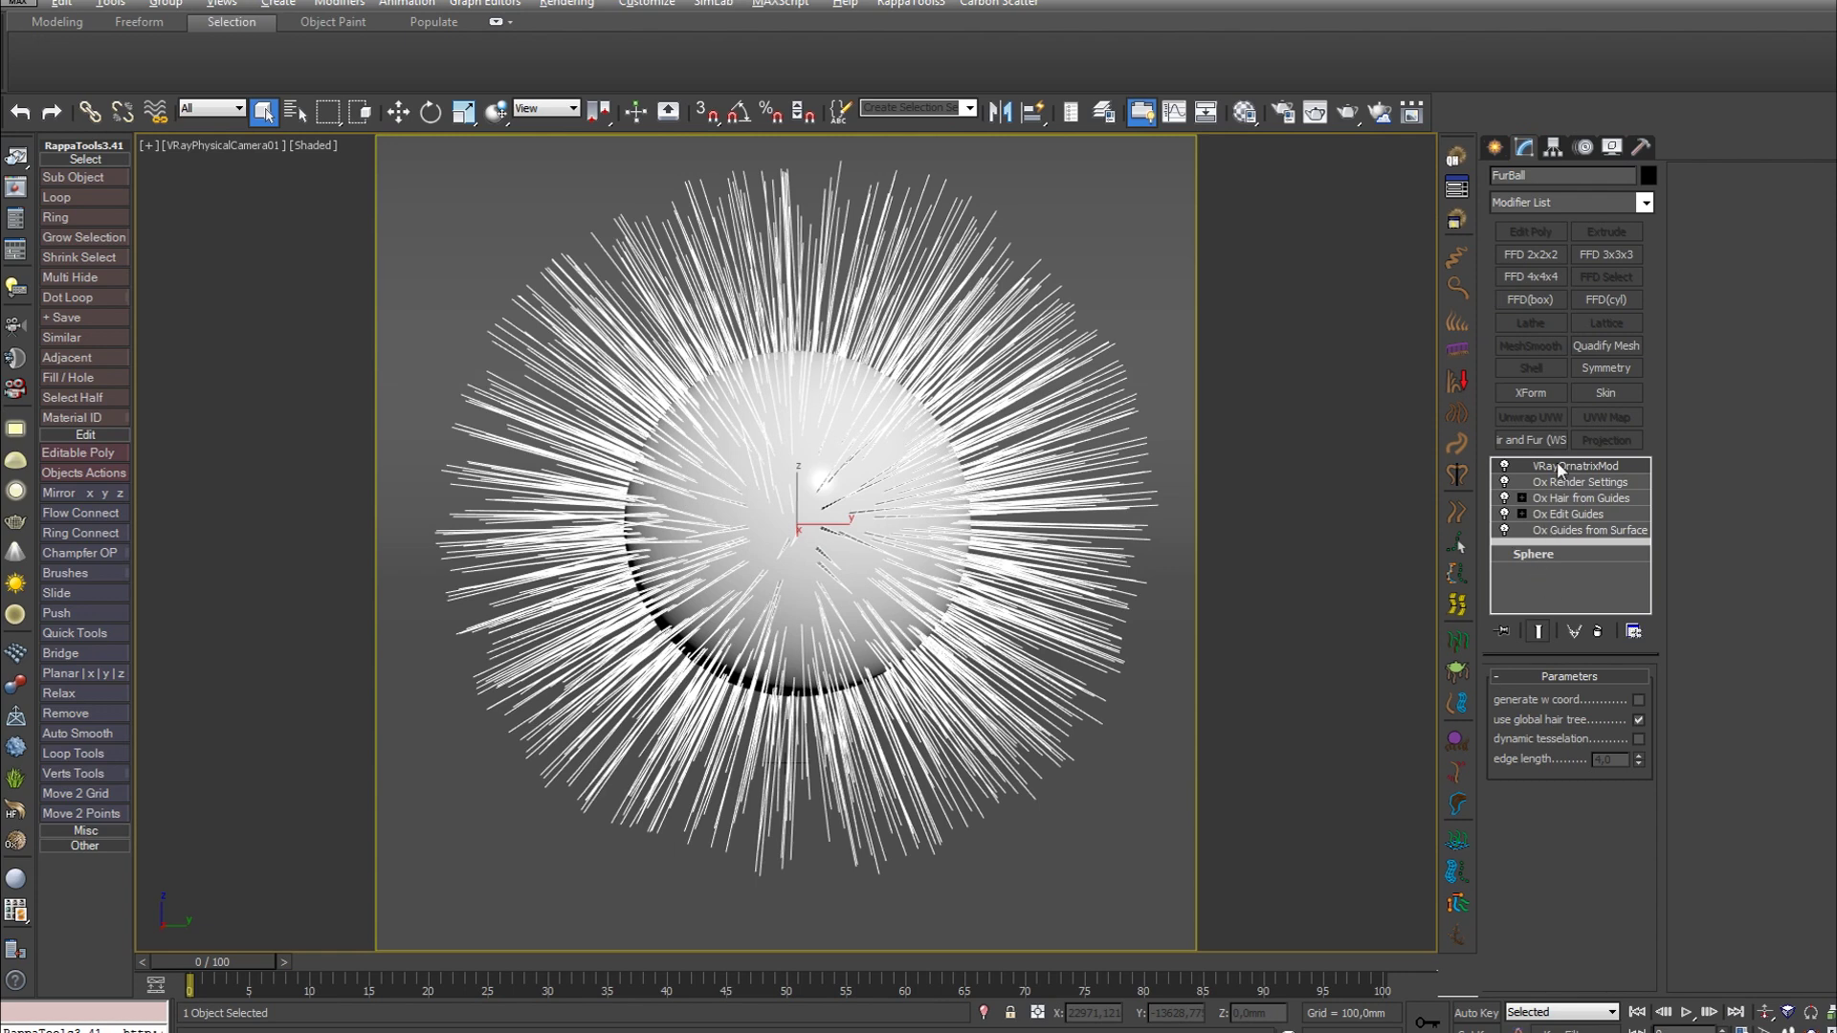
pyautogui.click(1612, 531)
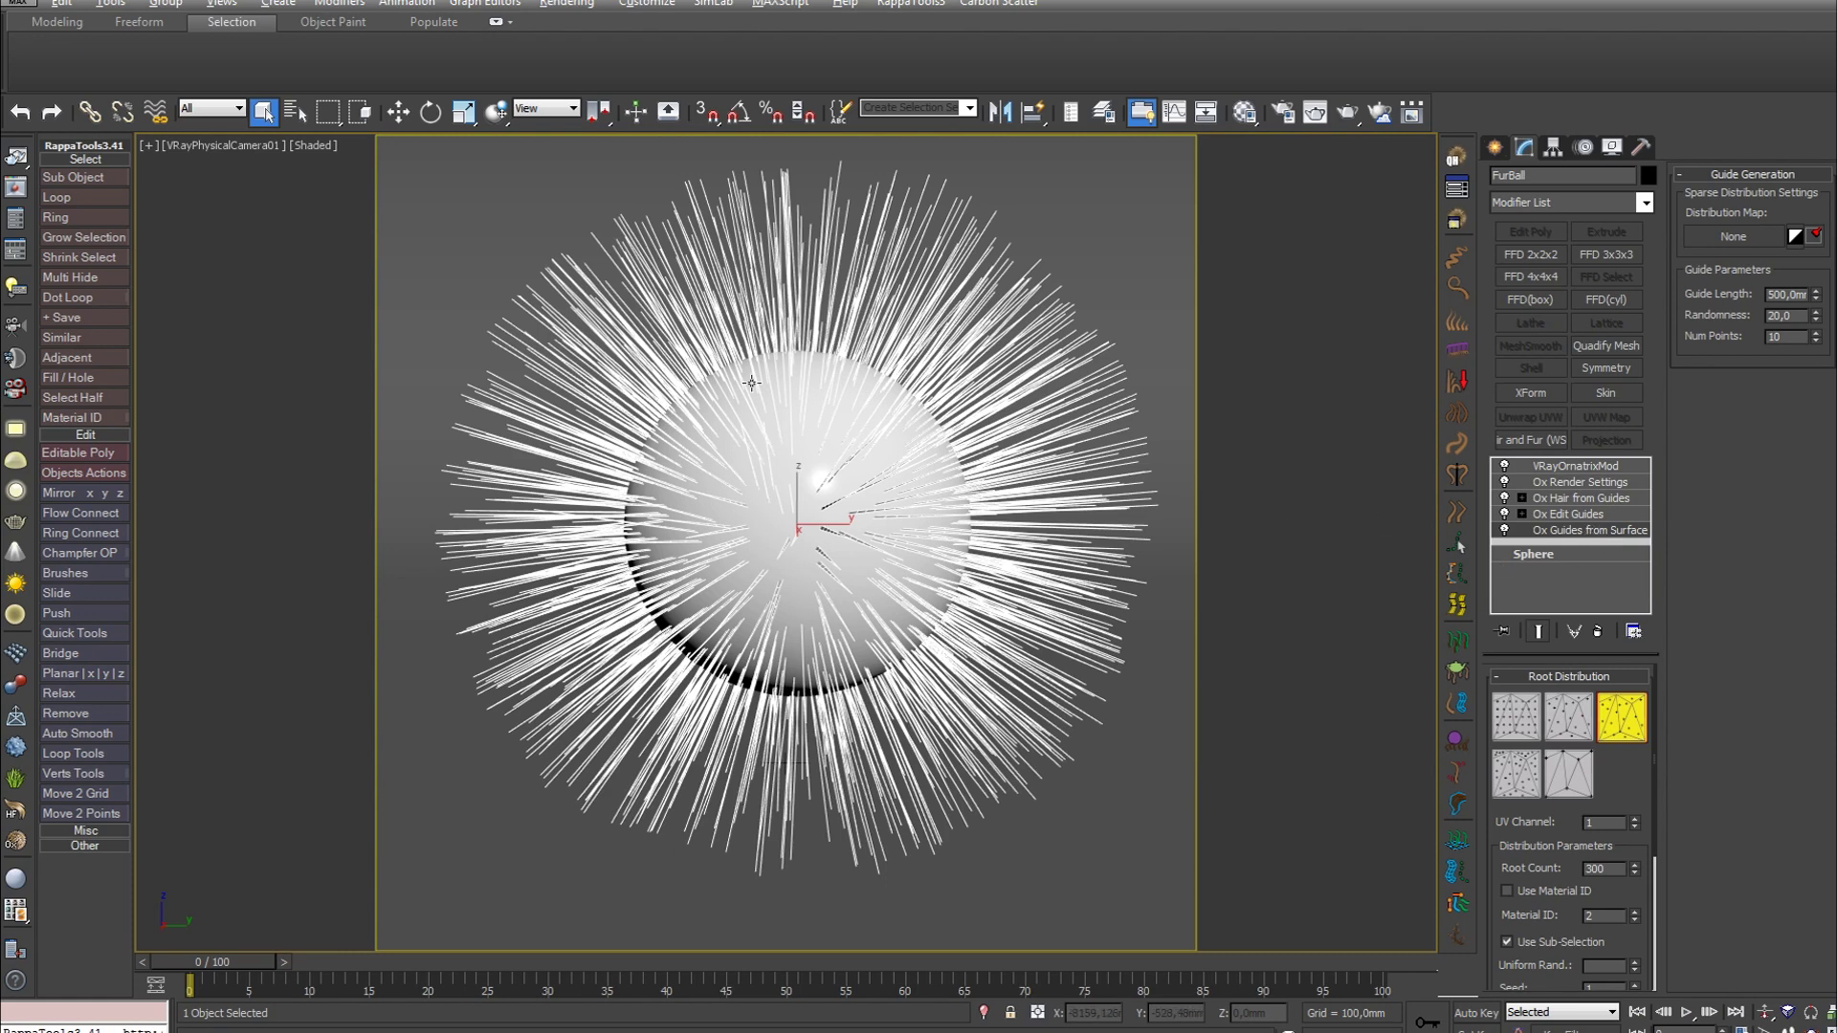
pyautogui.click(1584, 516)
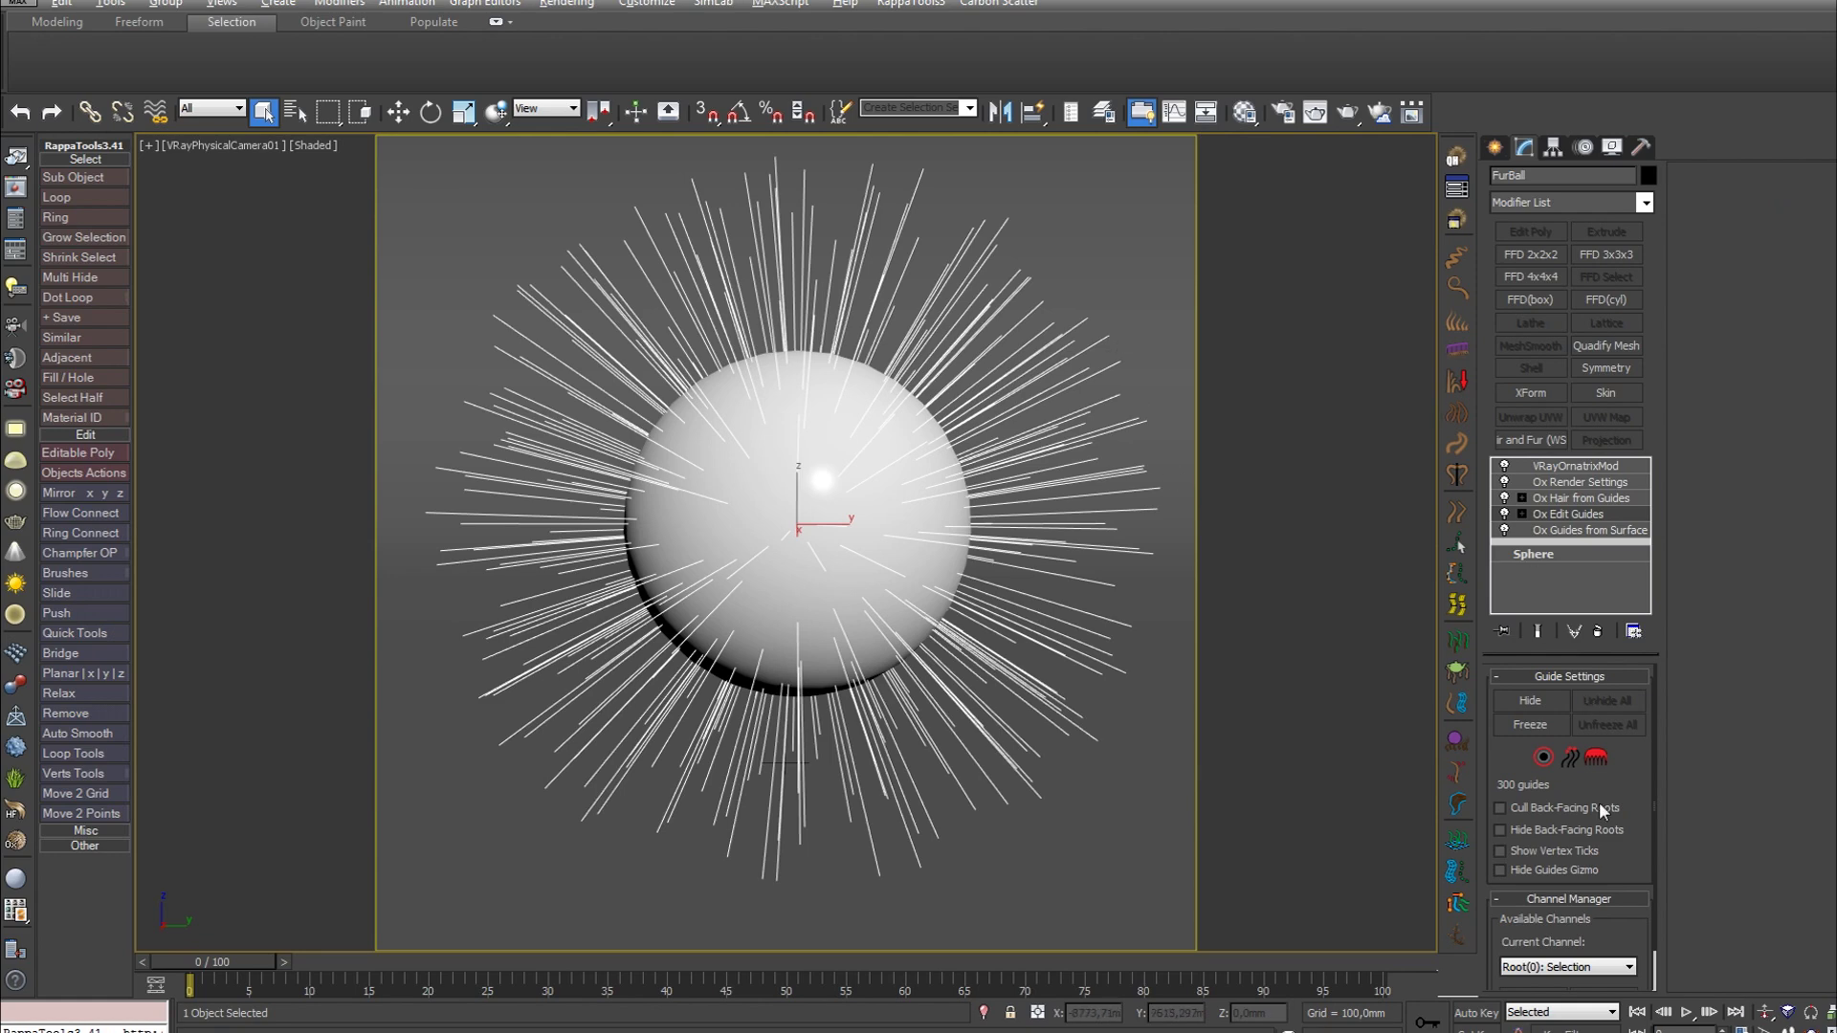
pyautogui.click(1596, 758)
# - Brush the right-side guides downward so the hair droops around the sphere, then disable the brush
pyautogui.click(1594, 758)
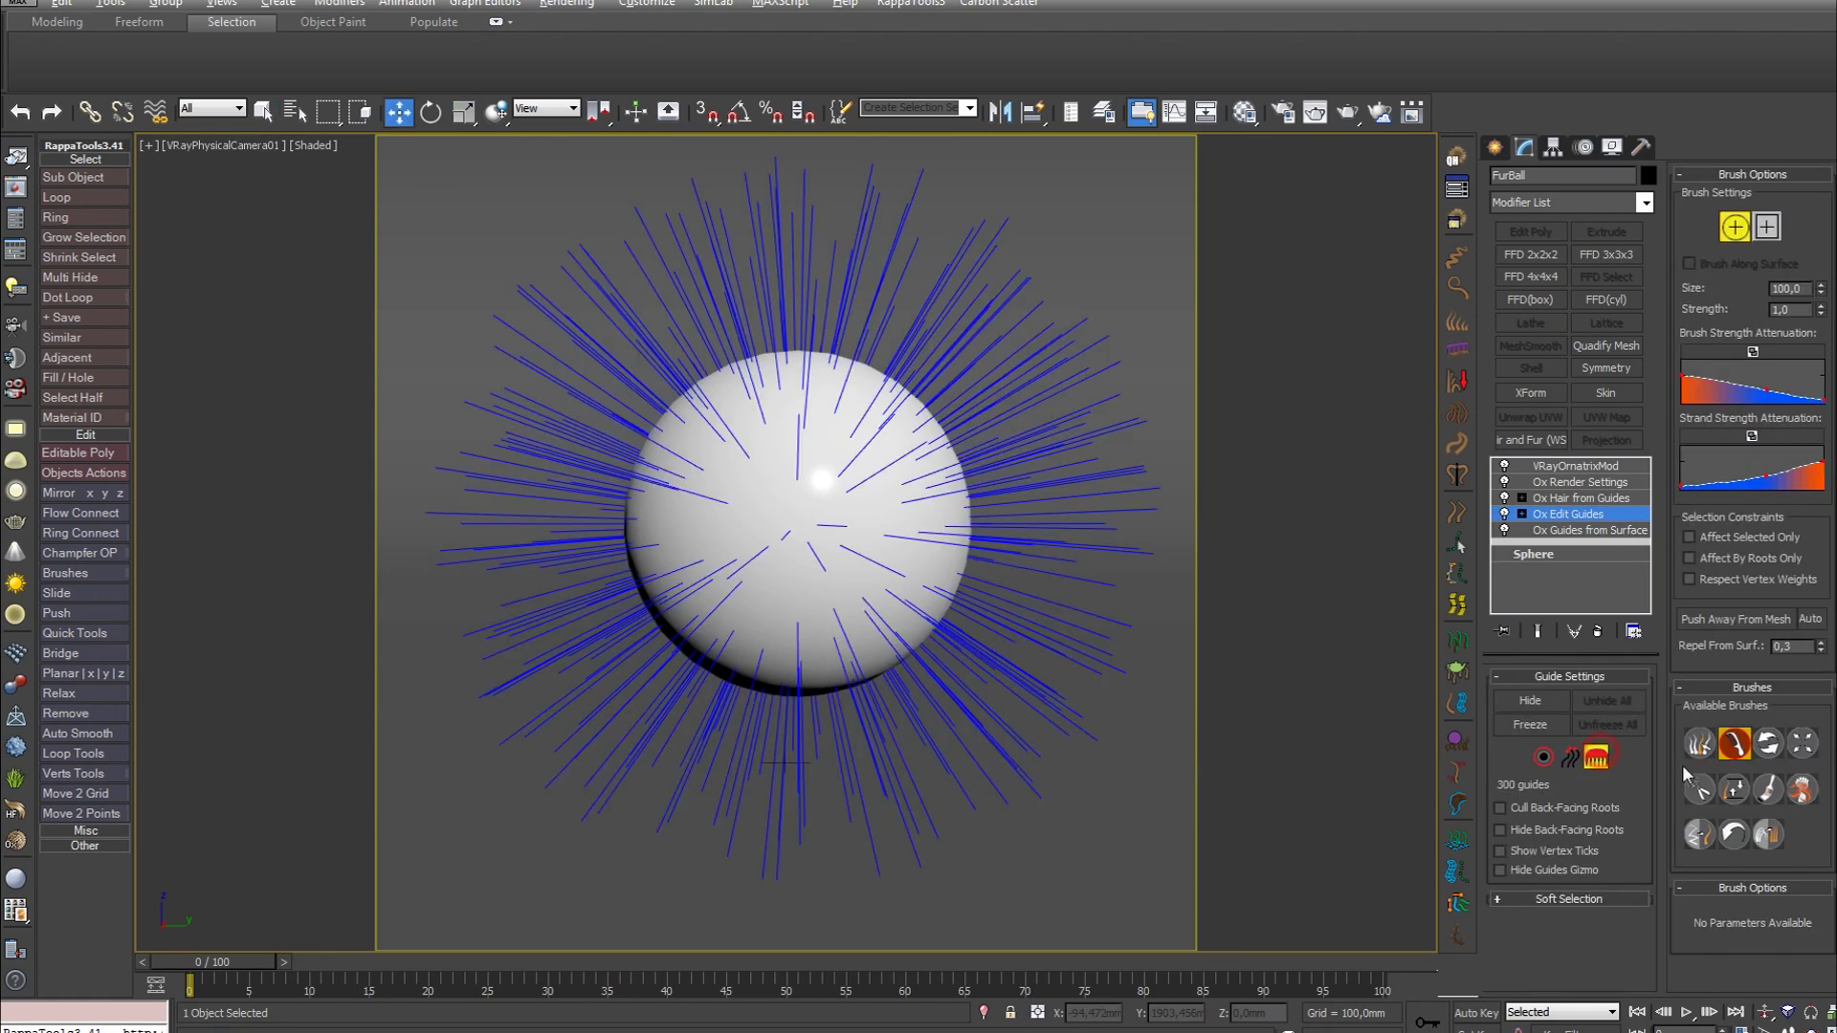
pyautogui.moveTo(996, 316)
pyautogui.mouseDown()
pyautogui.moveTo(1035, 509)
pyautogui.moveTo(1014, 632)
pyautogui.moveTo(1012, 399)
pyautogui.moveTo(1070, 552)
pyautogui.moveTo(1017, 384)
pyautogui.moveTo(882, 421)
pyautogui.moveTo(803, 353)
pyautogui.moveTo(552, 674)
pyautogui.moveTo(632, 399)
pyautogui.moveTo(539, 732)
pyautogui.moveTo(544, 763)
pyautogui.moveTo(585, 567)
pyautogui.moveTo(630, 662)
pyautogui.moveTo(620, 407)
pyautogui.moveTo(579, 387)
pyautogui.moveTo(710, 539)
pyautogui.moveTo(849, 330)
pyautogui.moveTo(936, 332)
pyautogui.moveTo(966, 674)
pyautogui.moveTo(1037, 737)
pyautogui.mouseUp()
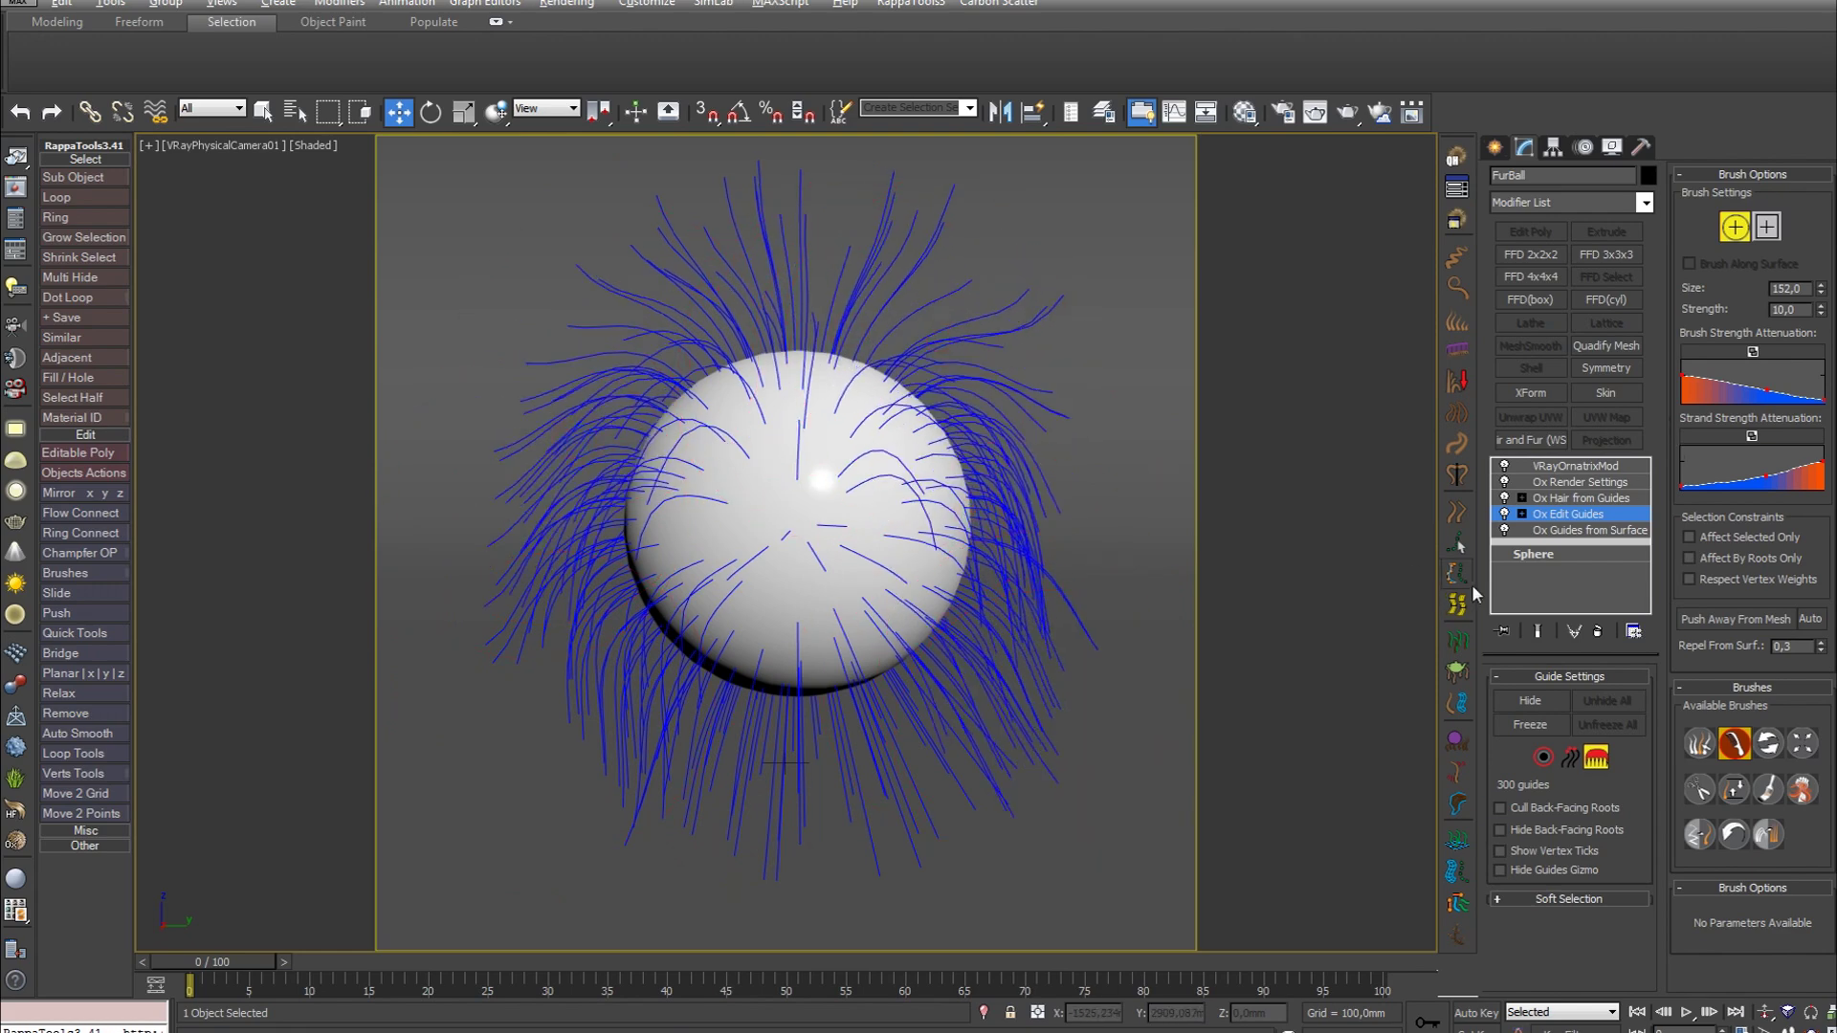
pyautogui.click(1594, 759)
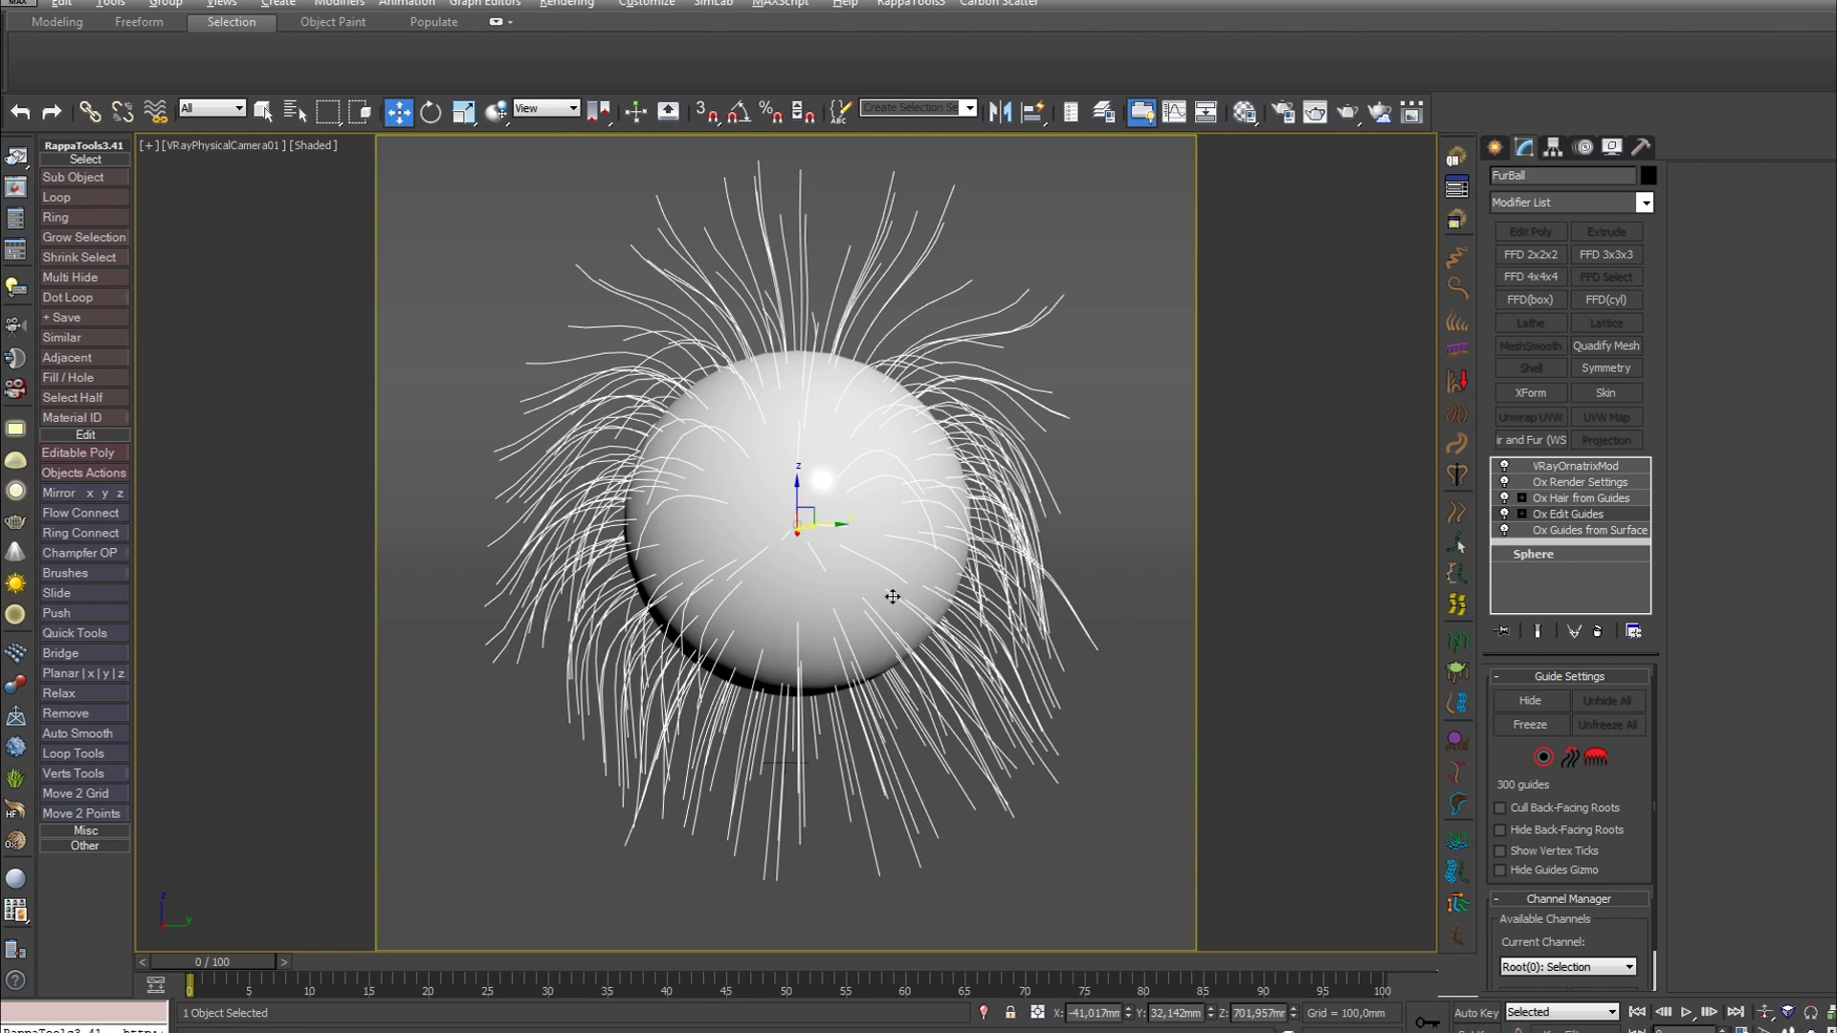
# - Inspect the Ox Hair from Guides, Ox Render Settings and VRayOrnatrixMod rollouts
pyautogui.click(1580, 498)
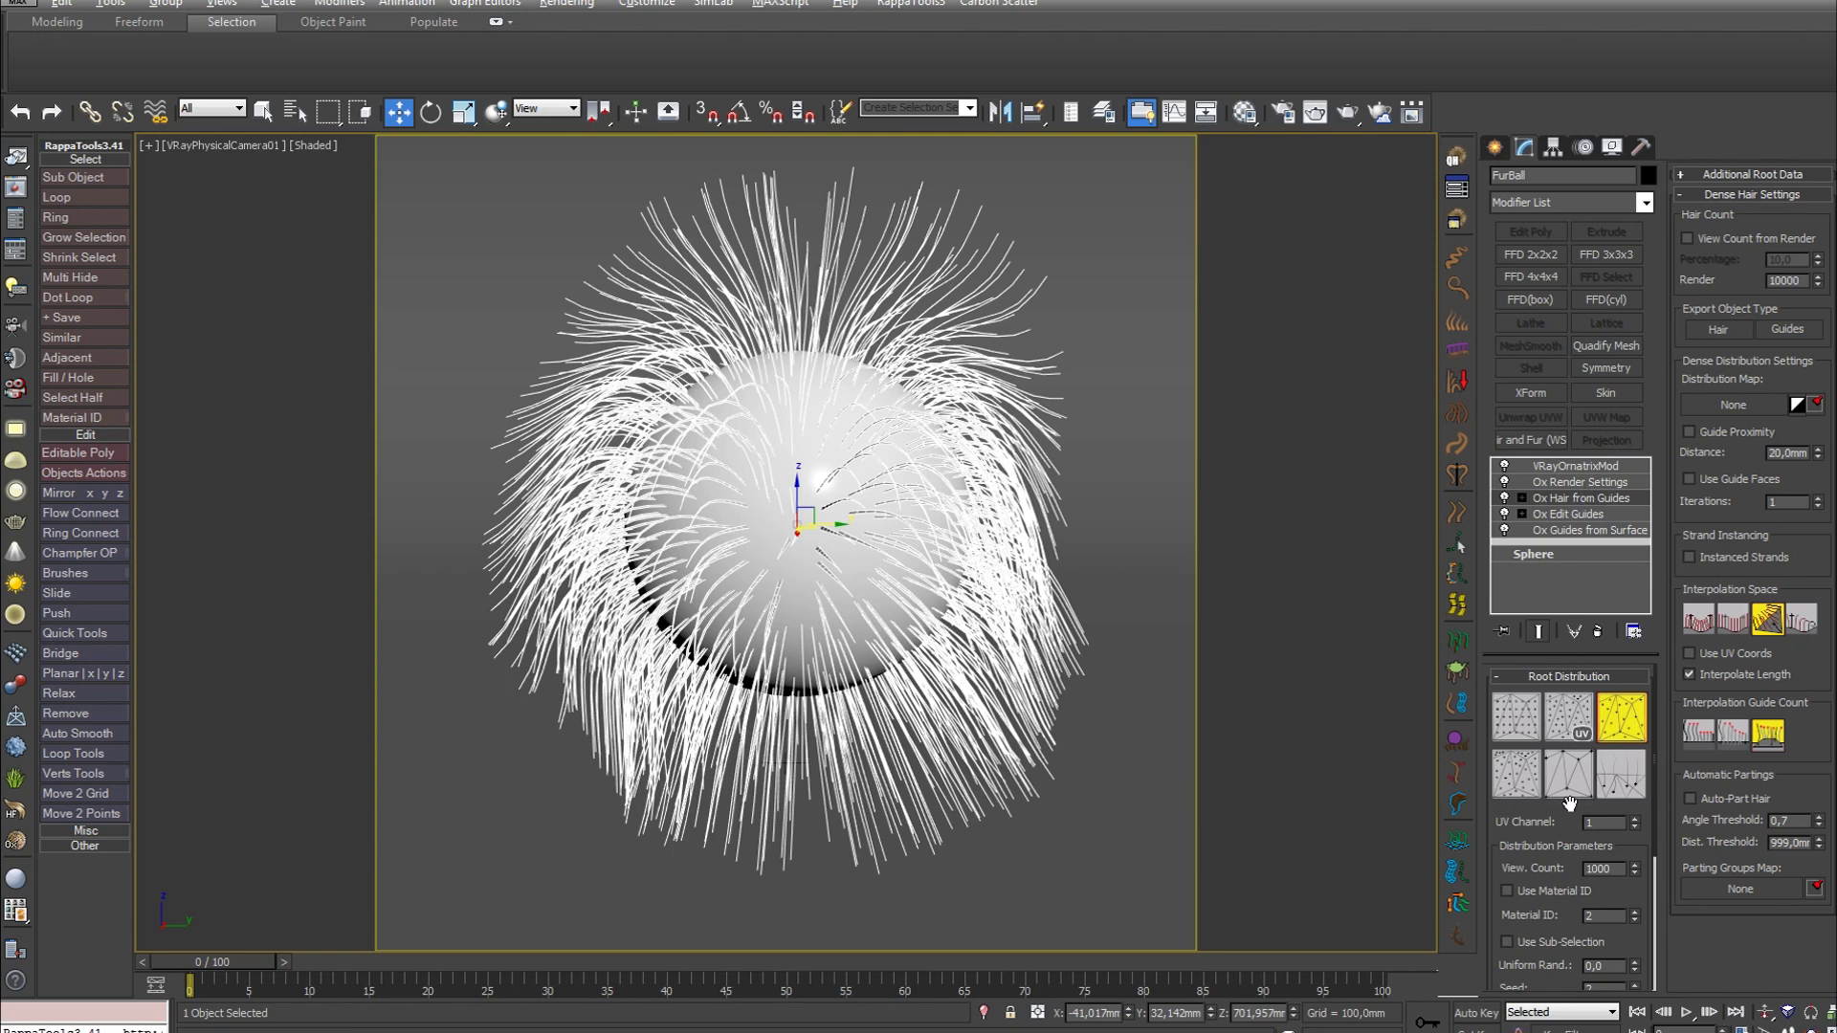
pyautogui.click(1592, 483)
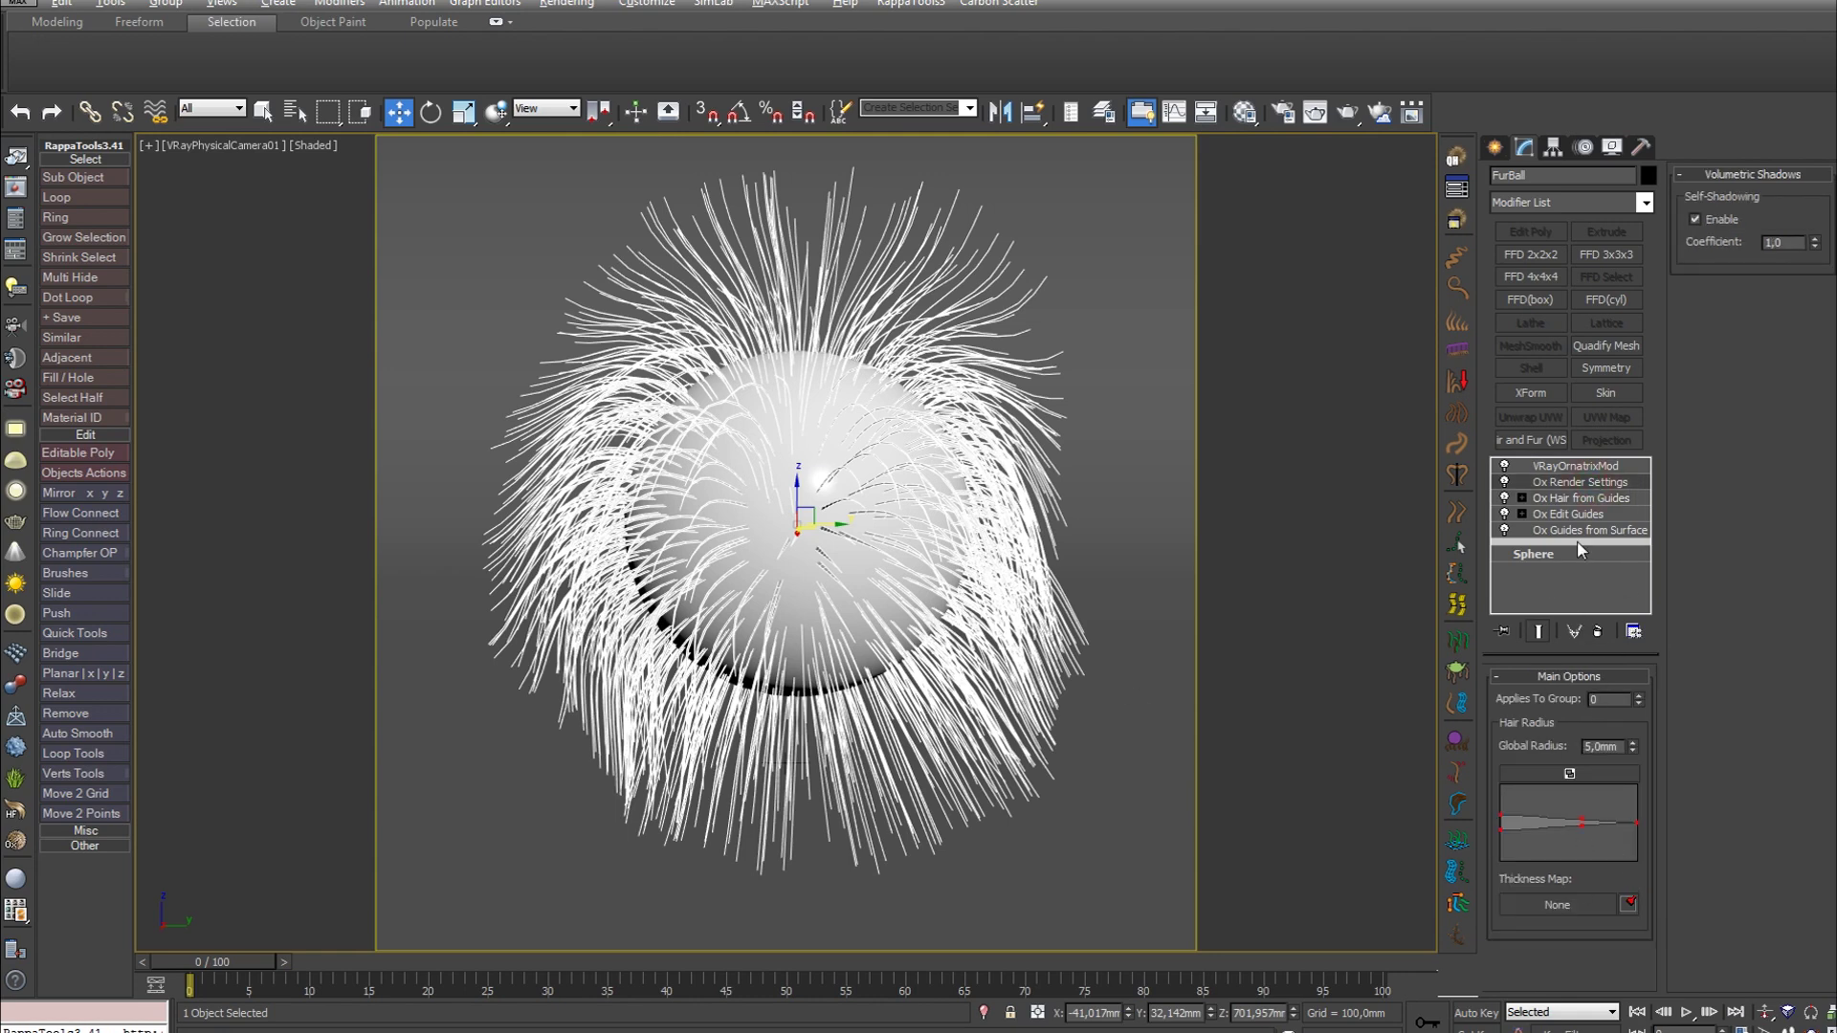
pyautogui.click(1588, 467)
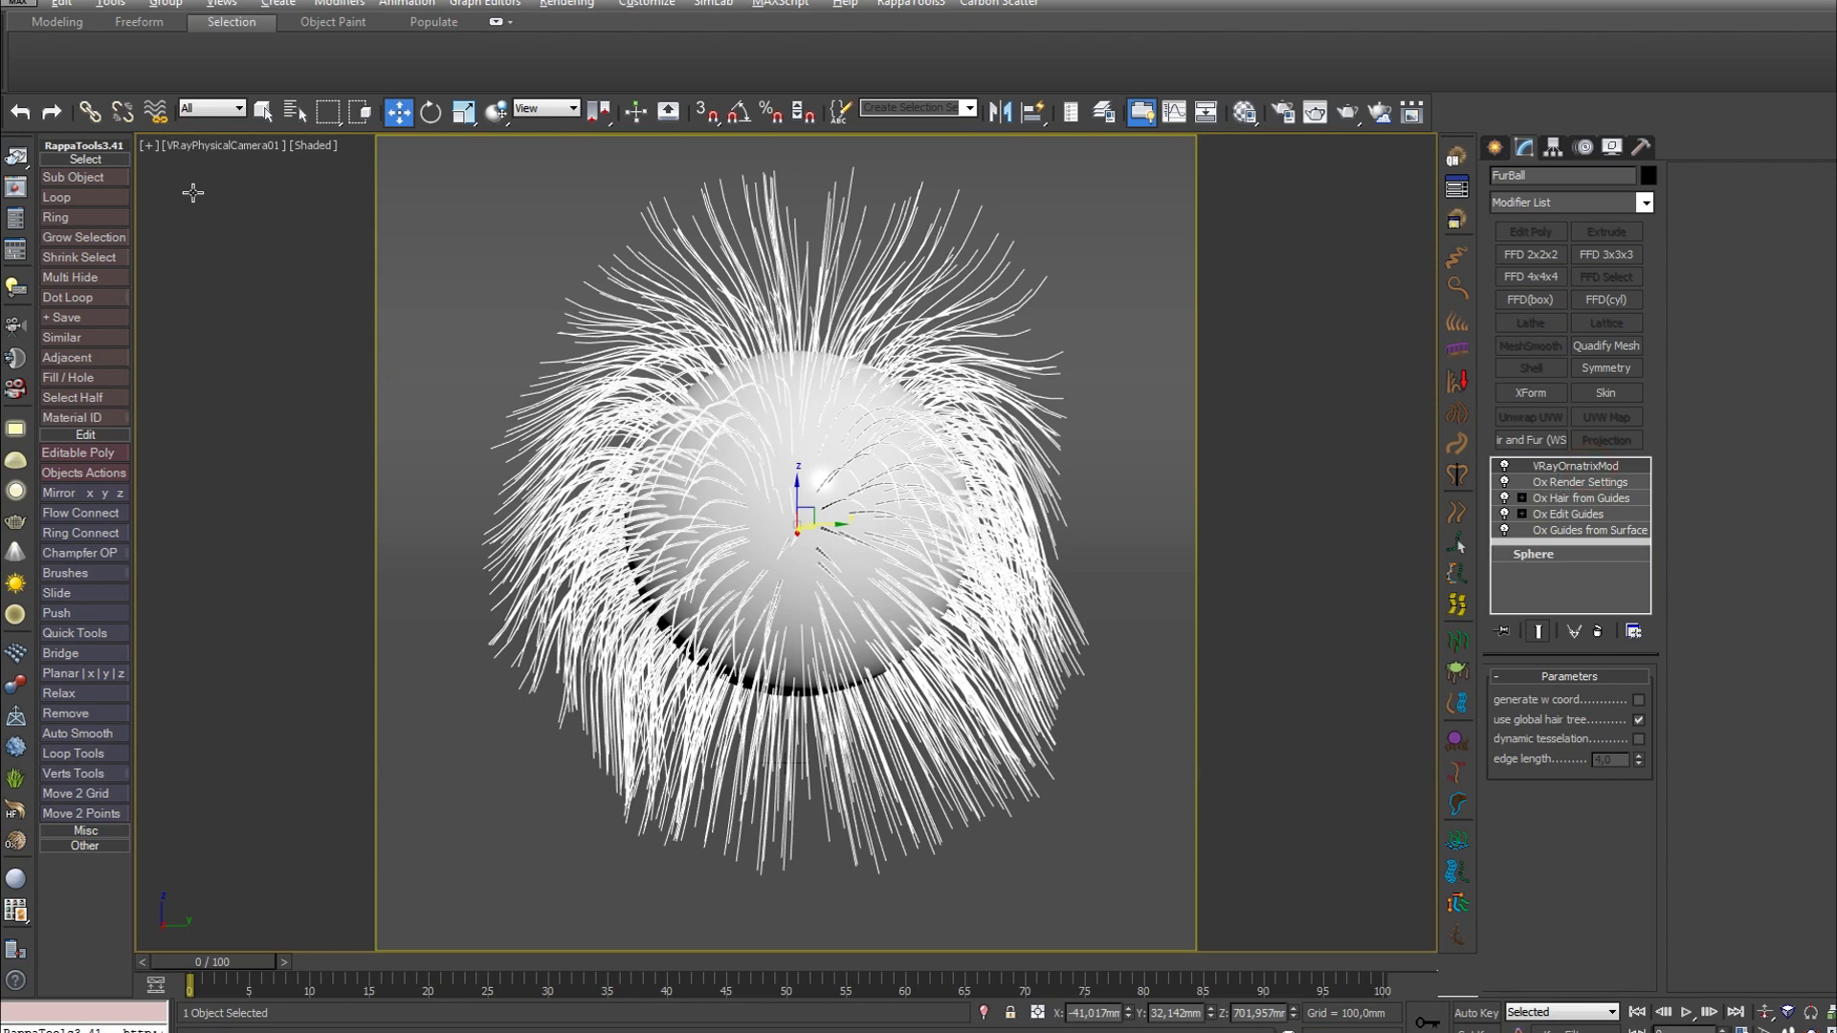
# - In the Material Editor, inspect the V-Ray hair material's Ox Hair transmission map and VRayHairInfoTex opacity map
pyautogui.click(1246, 115)
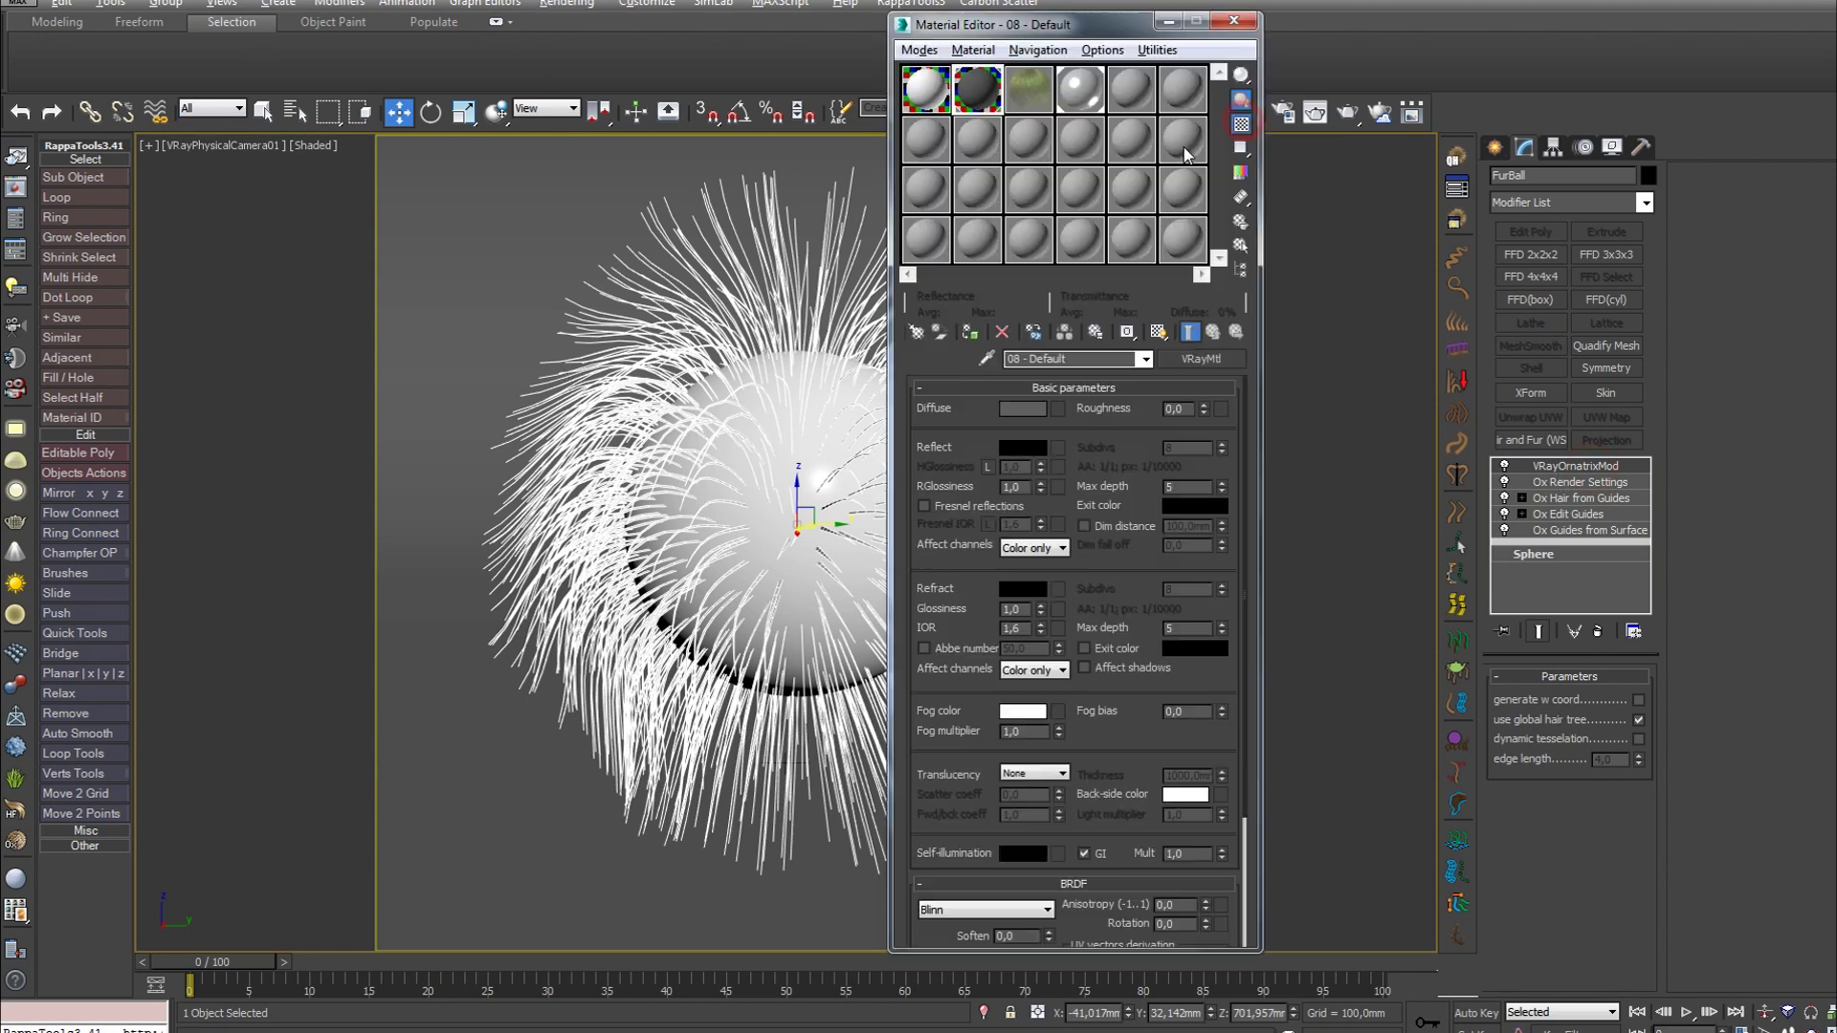
pyautogui.click(1038, 104)
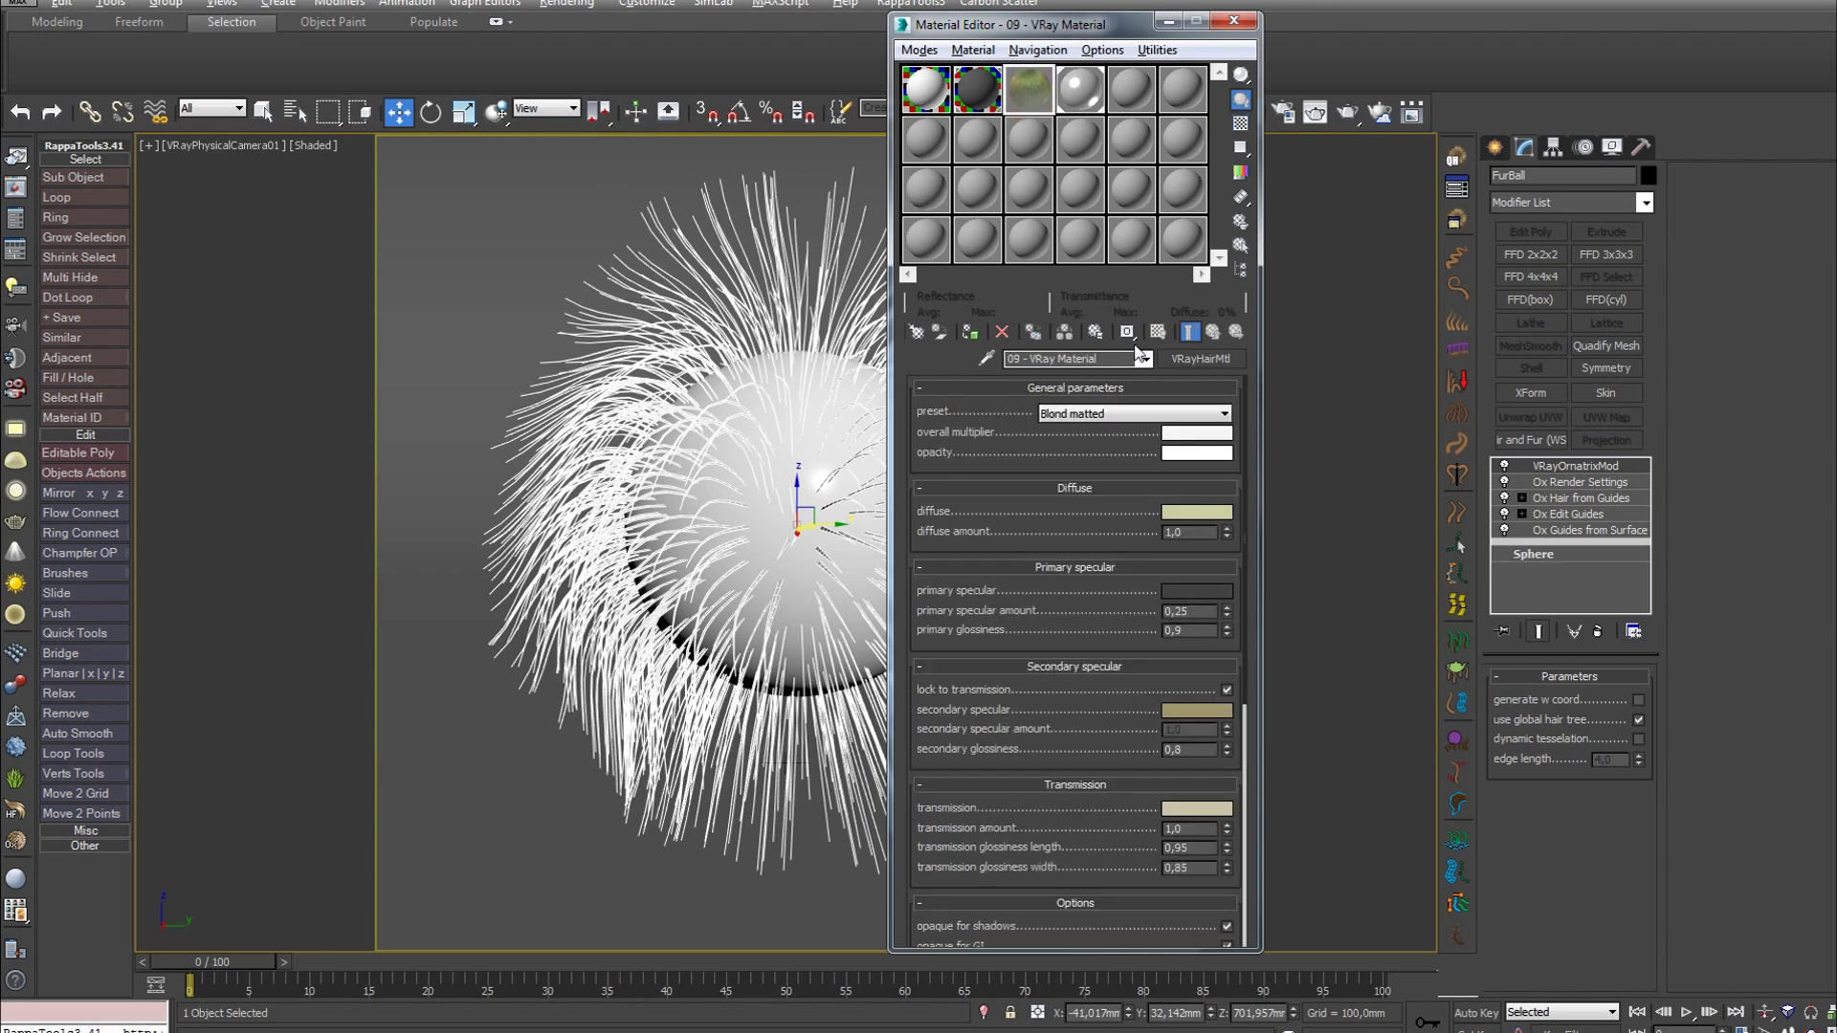
pyautogui.moveTo(1068, 517); pyautogui.dragTo(1005, 543)
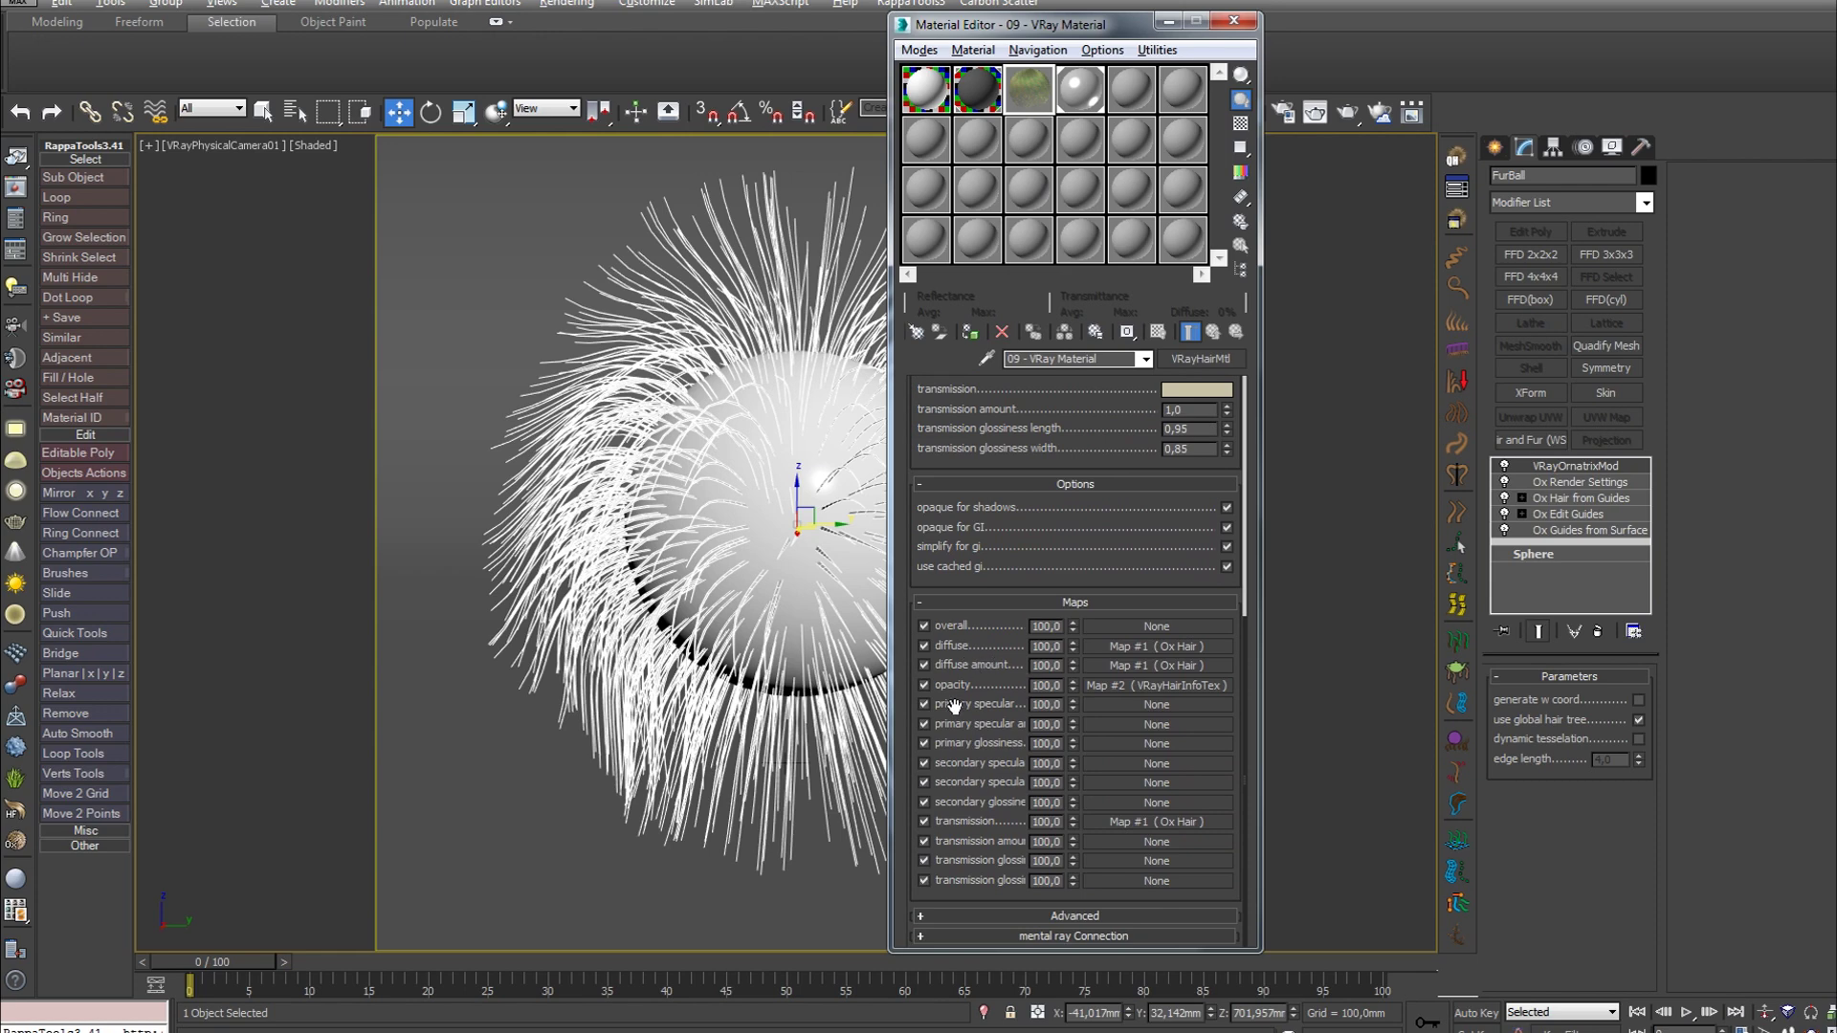
pyautogui.click(1156, 823)
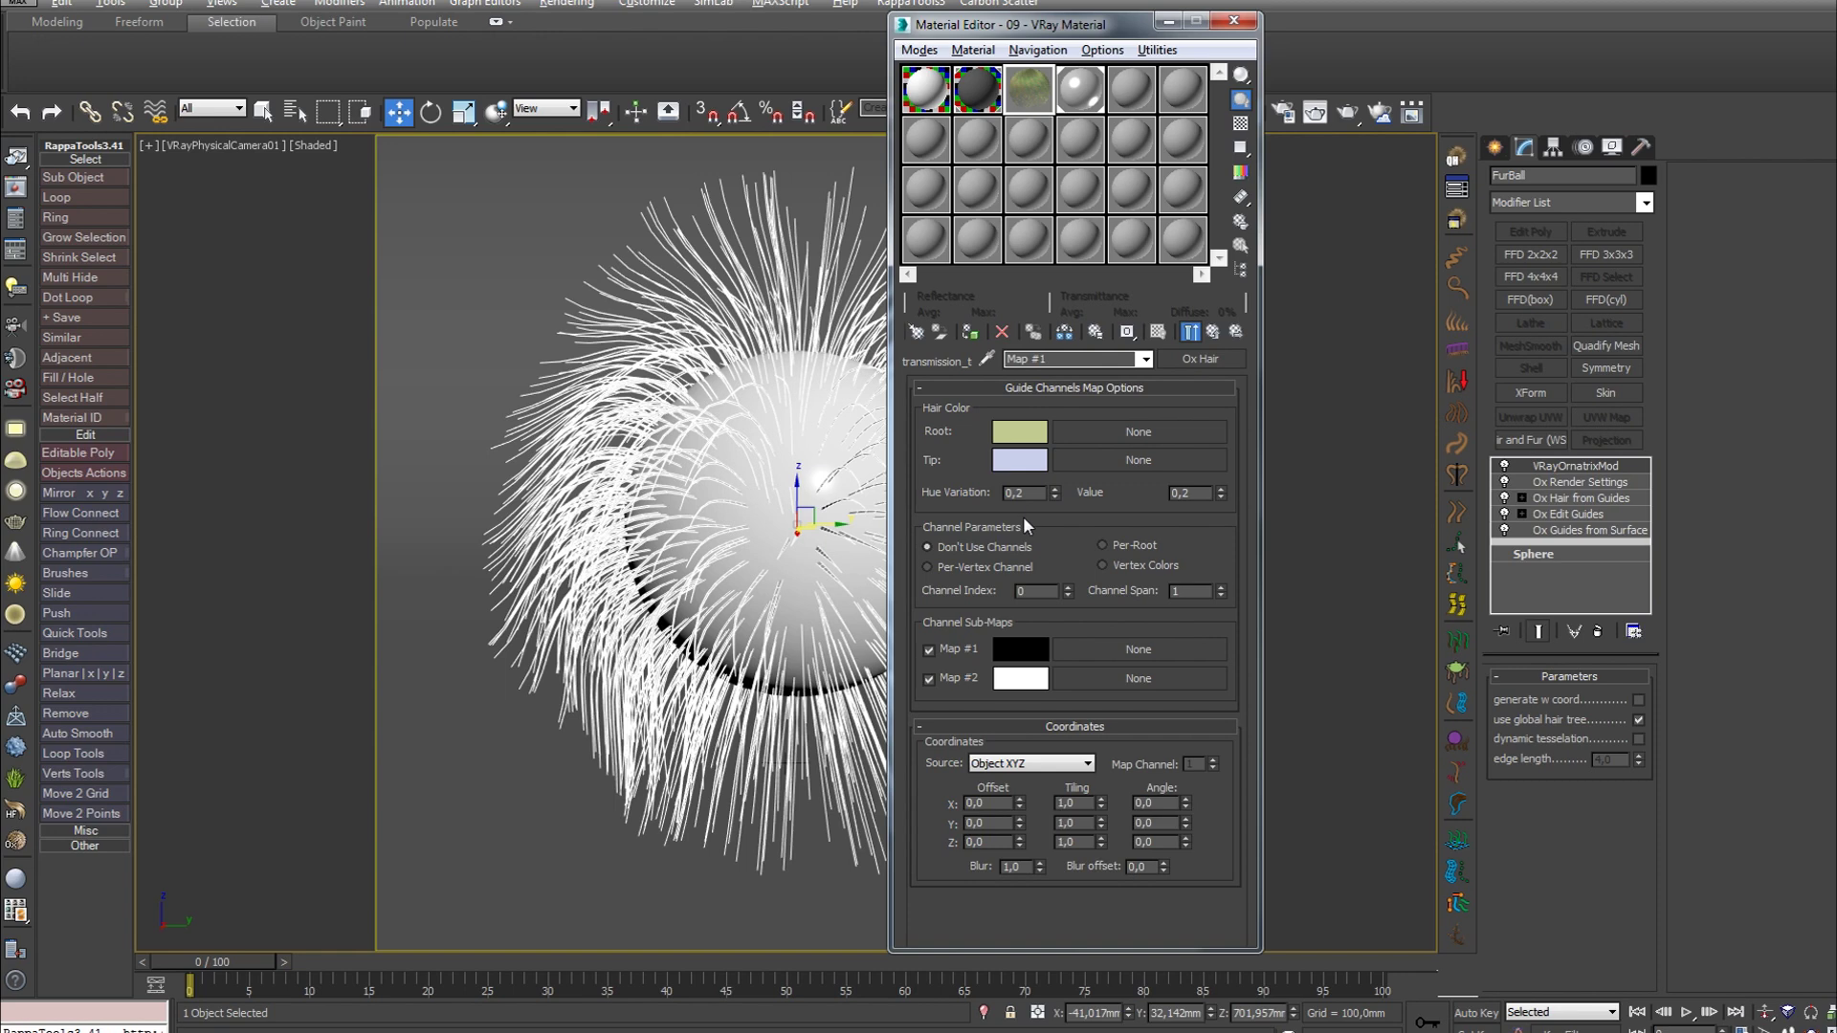
pyautogui.press('Up')
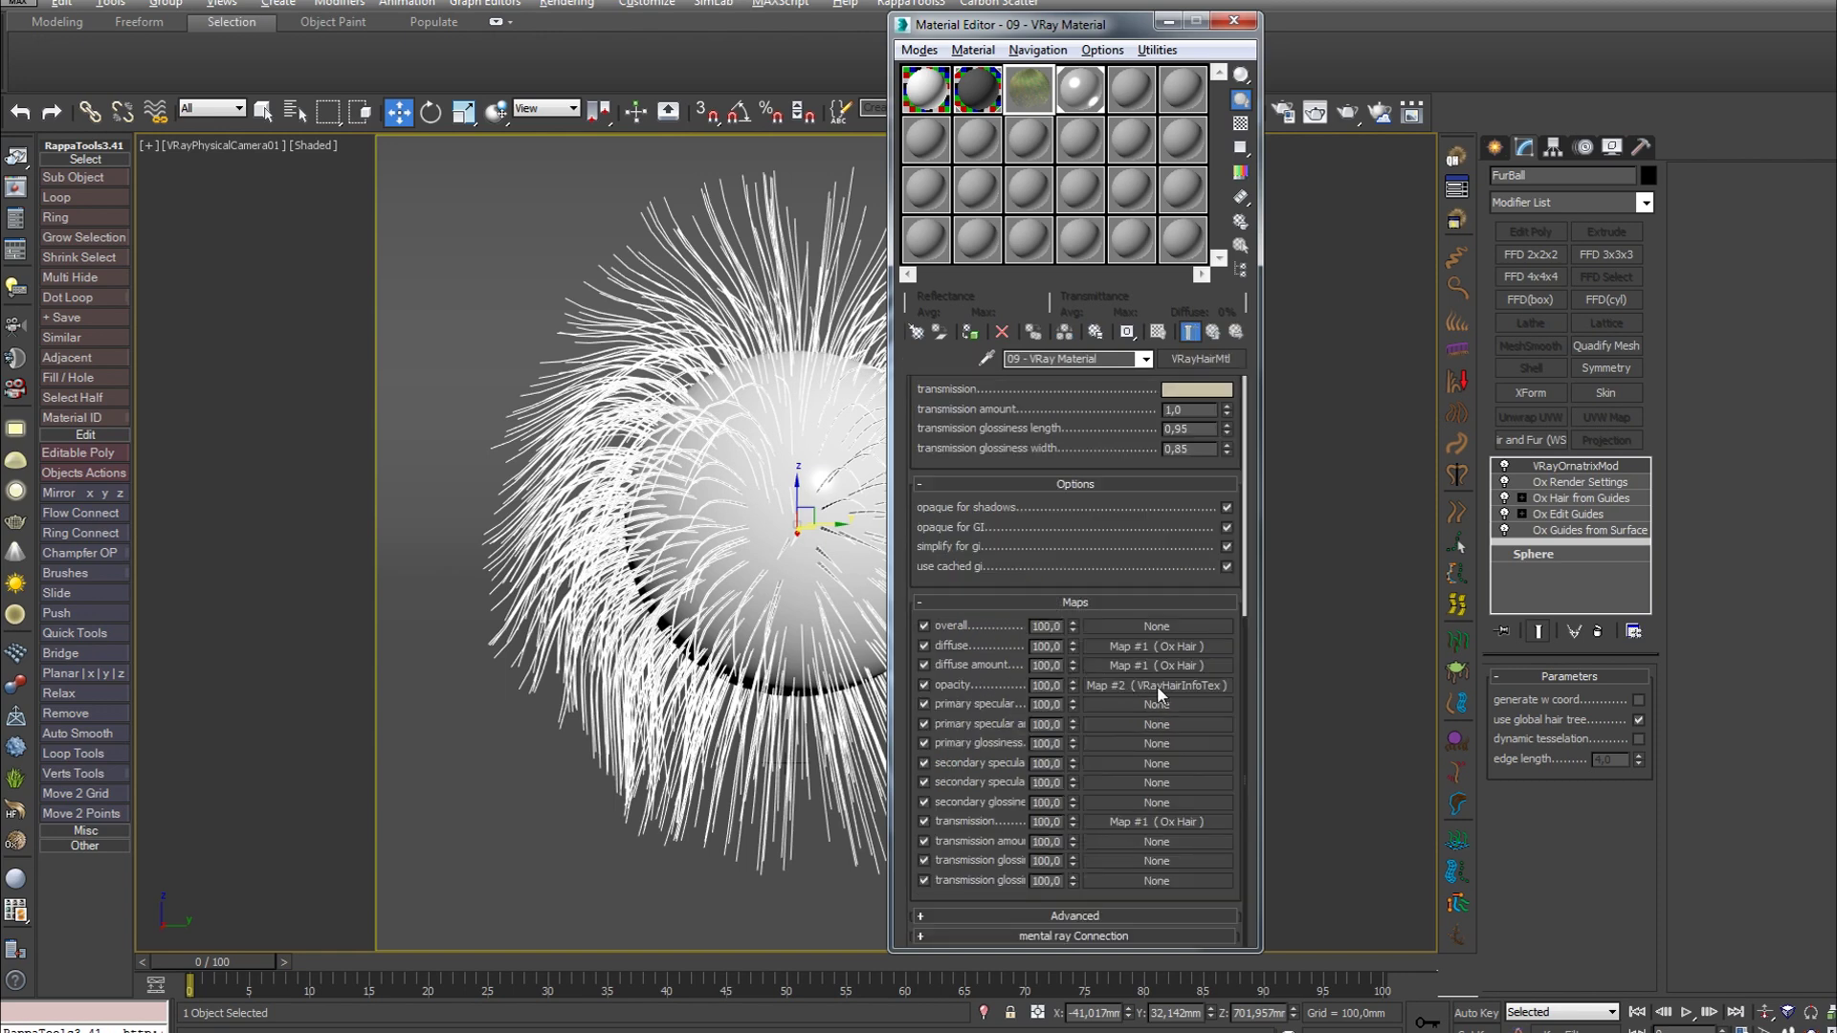
pyautogui.click(1196, 687)
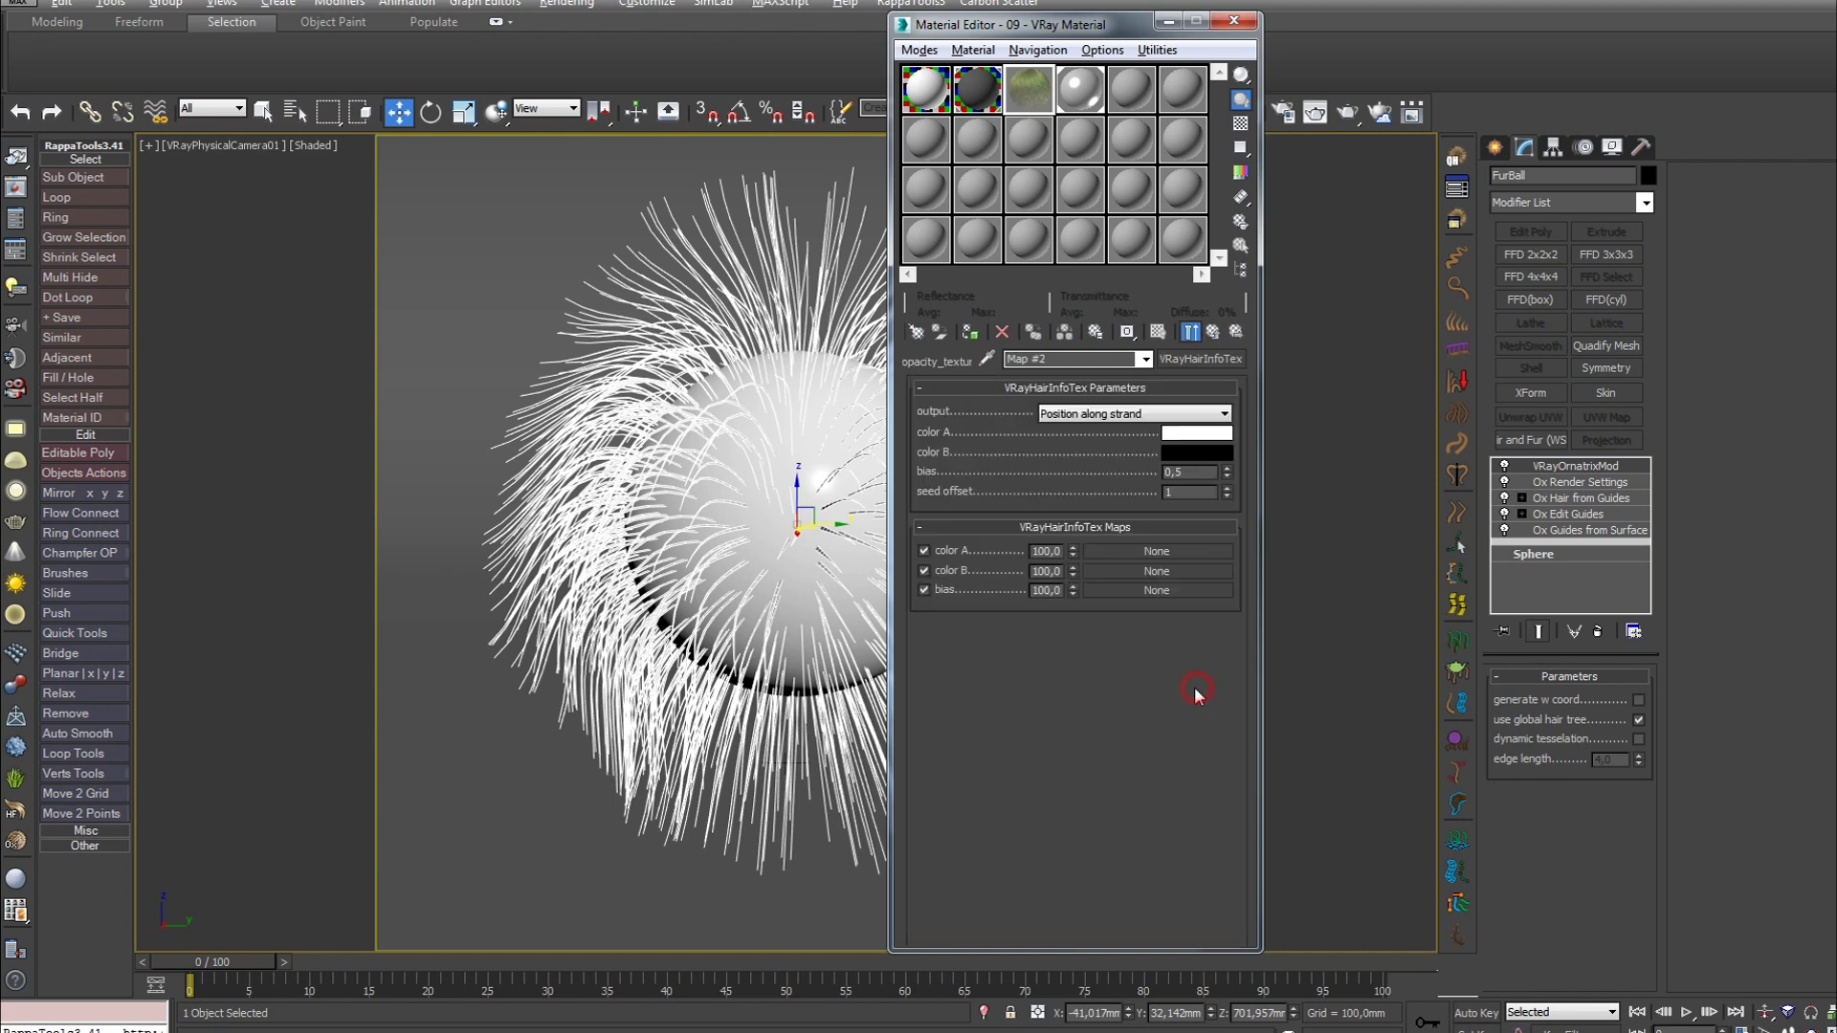
# - Preview the third material sample enlarged, then close the preview and the Material Editor
pyautogui.doubleClick(1033, 107)
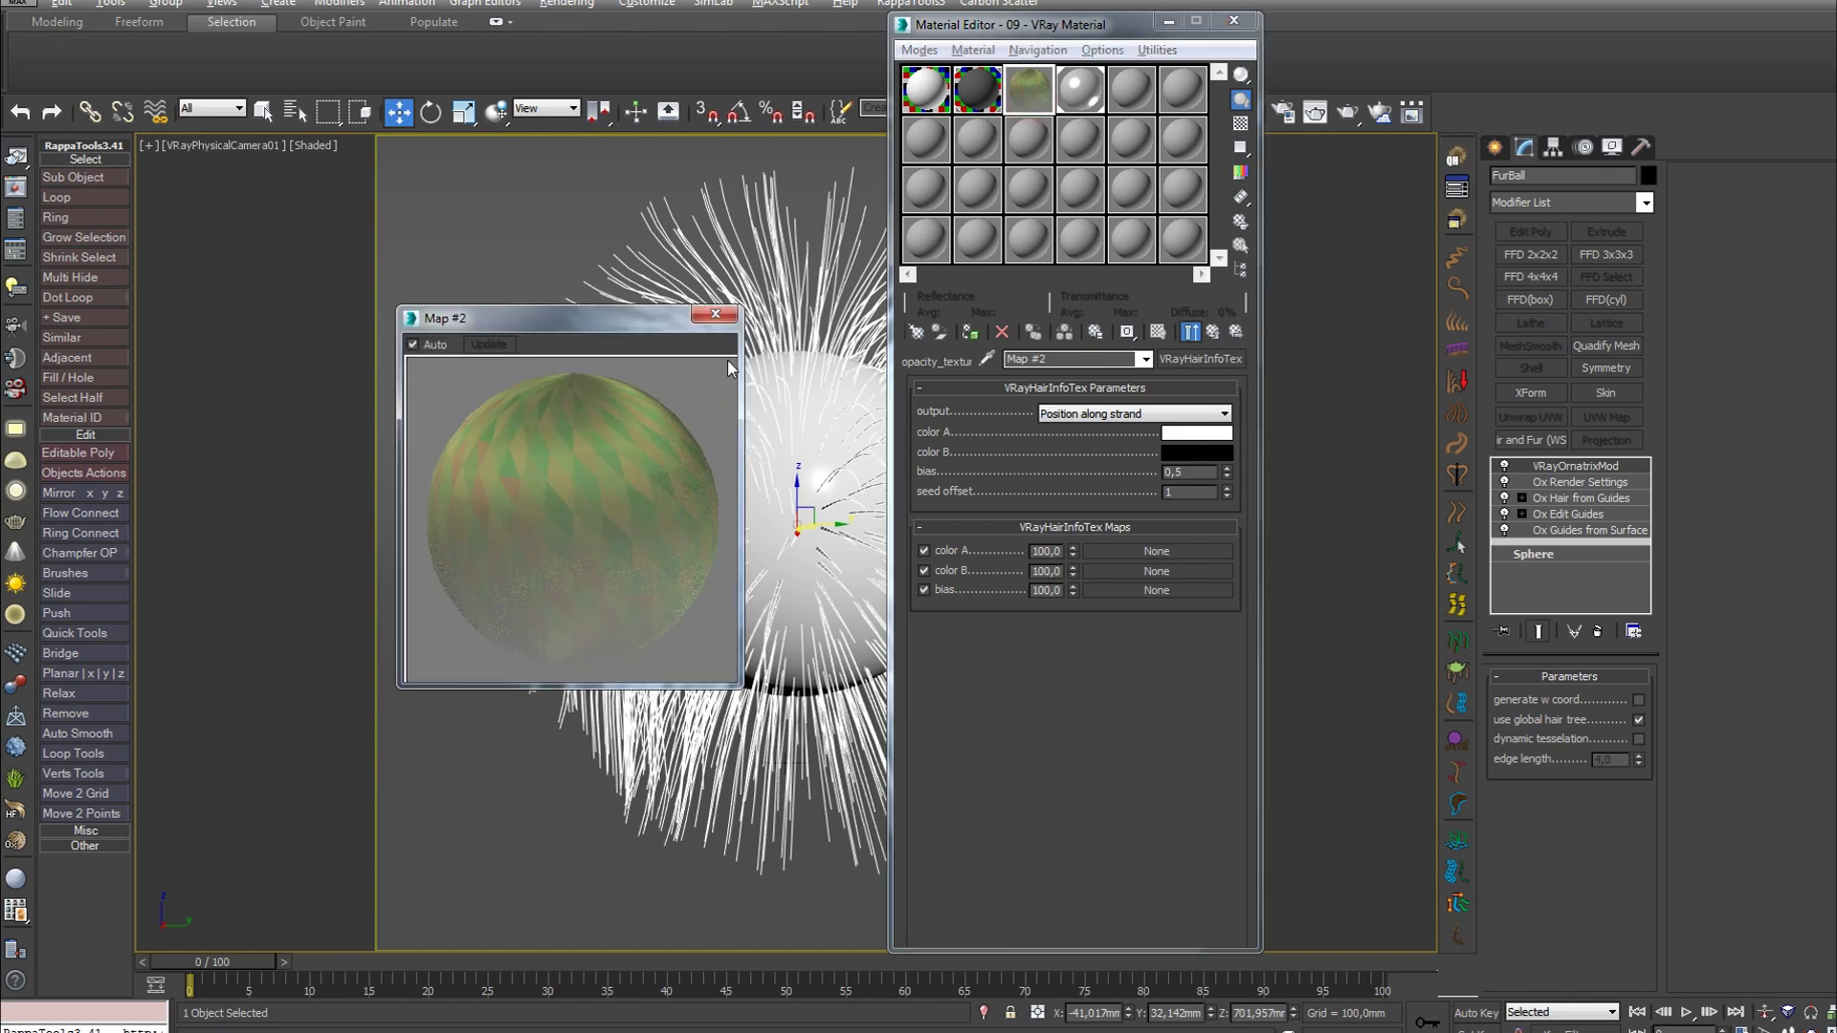
pyautogui.click(715, 314)
pyautogui.click(1240, 21)
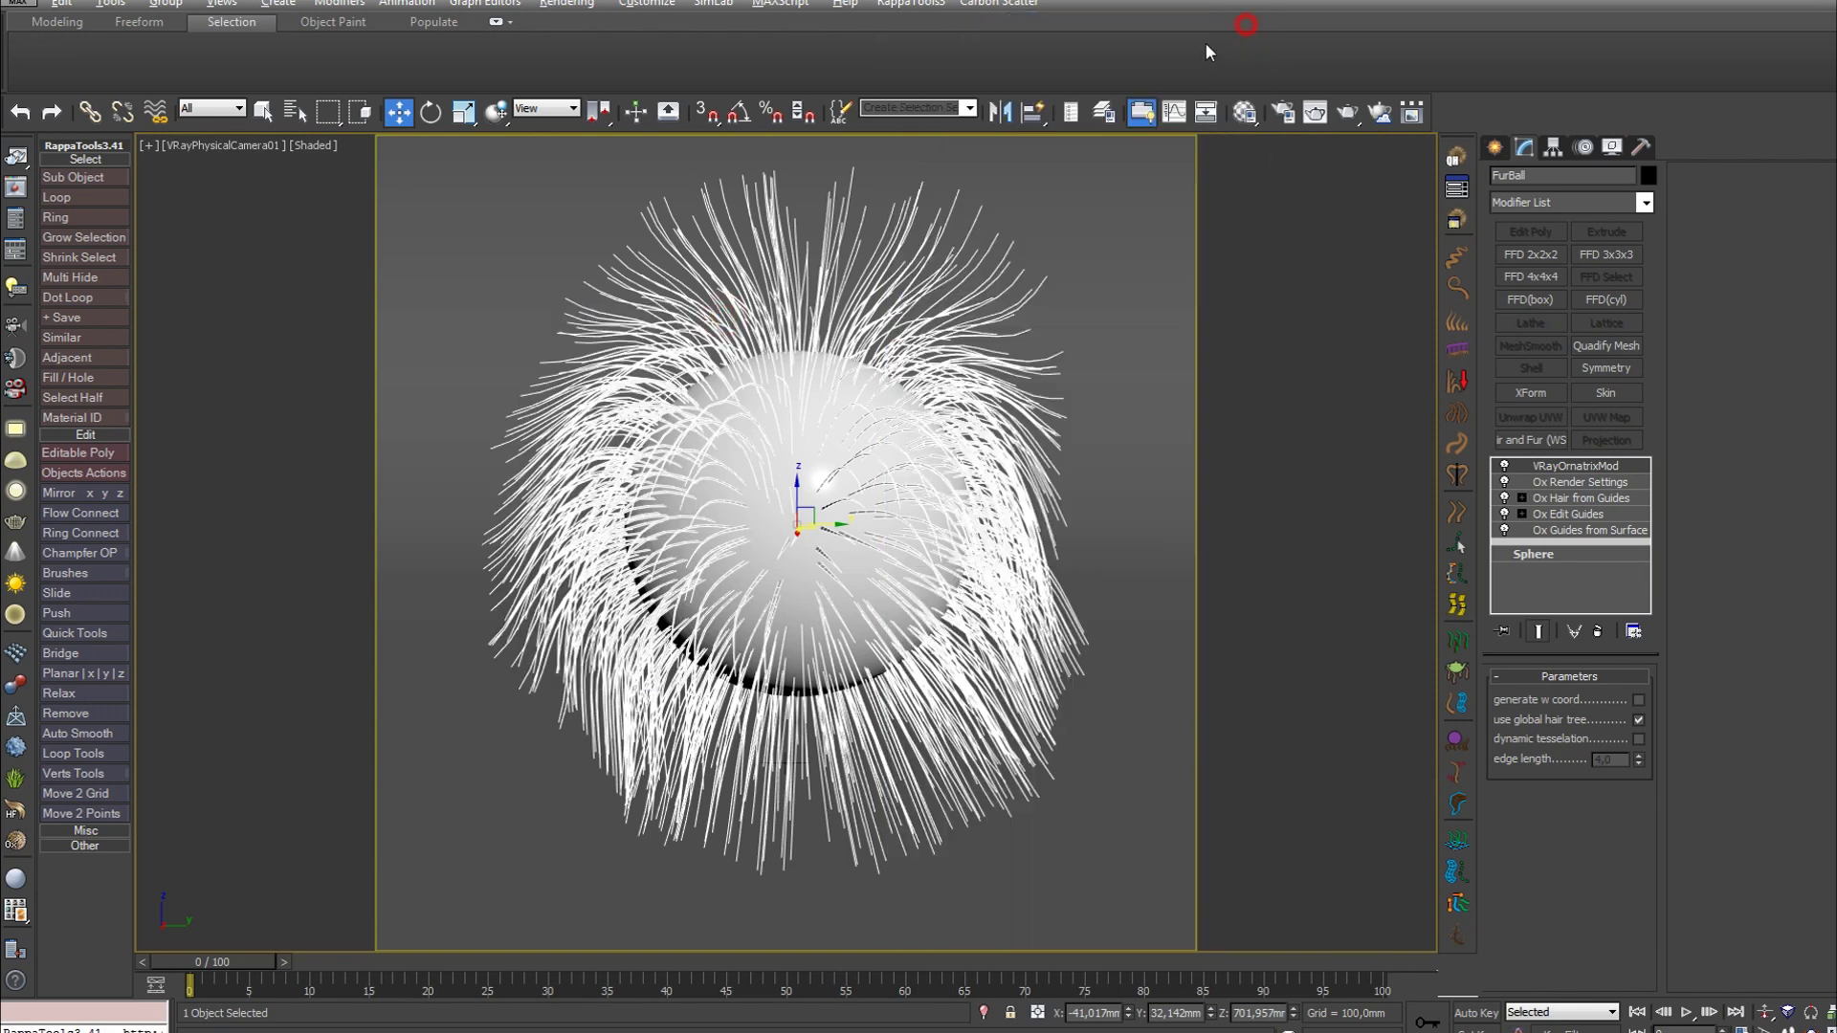
# - Render the fur ball with V-Ray, then select Ox Guides from Surface in the stack
pyautogui.click(1379, 112)
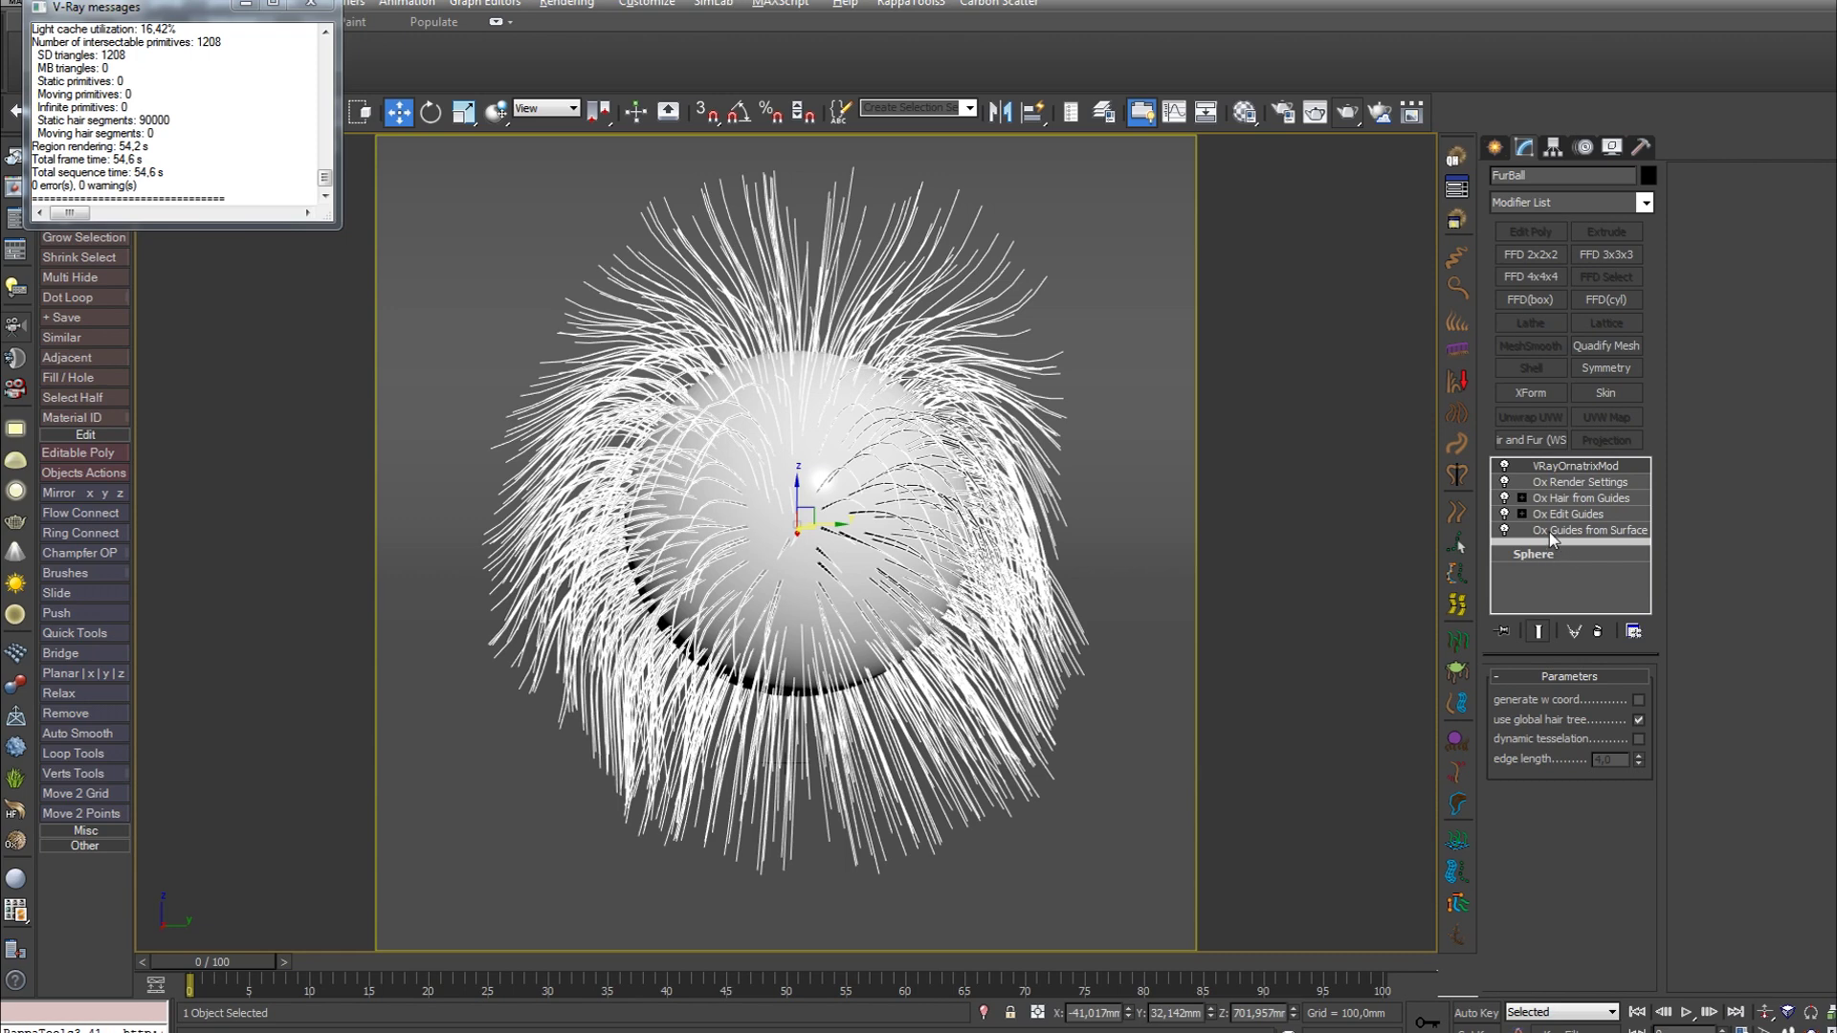
pyautogui.click(1549, 532)
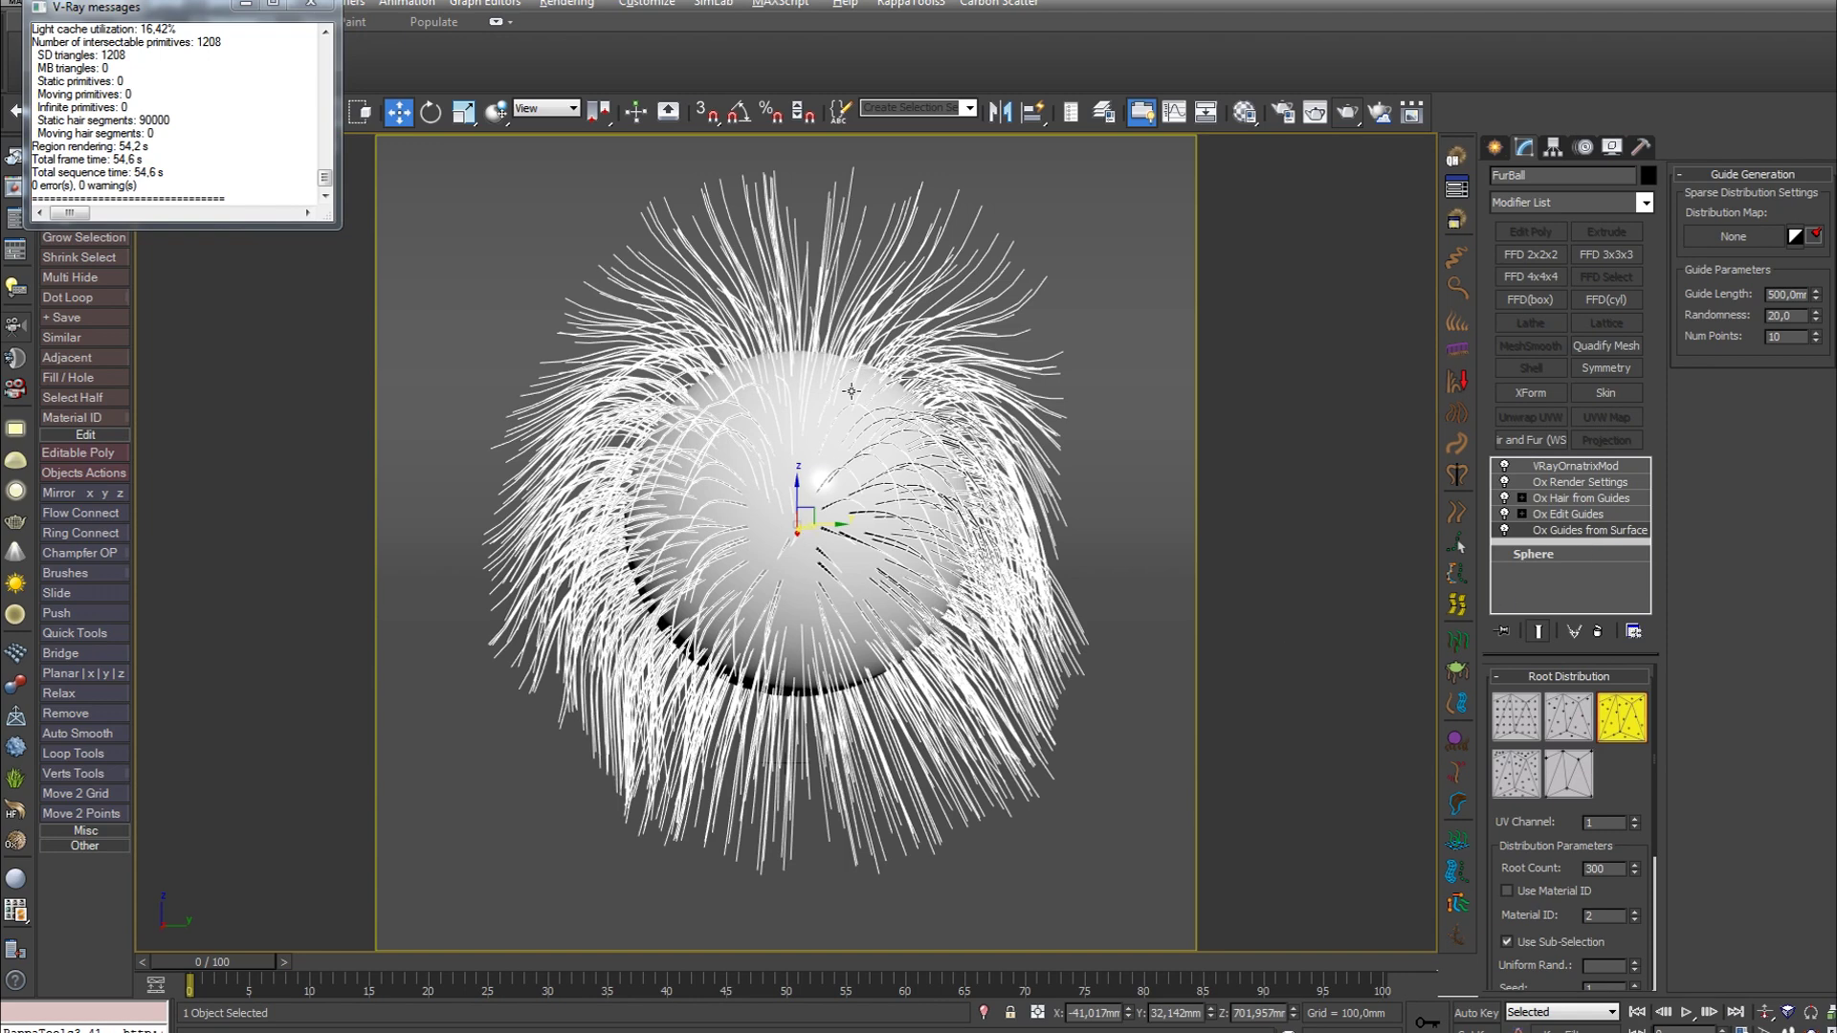
# - Hide the generated hair and compare root distribution modes, settling on random area-based
pyautogui.click(1504, 498)
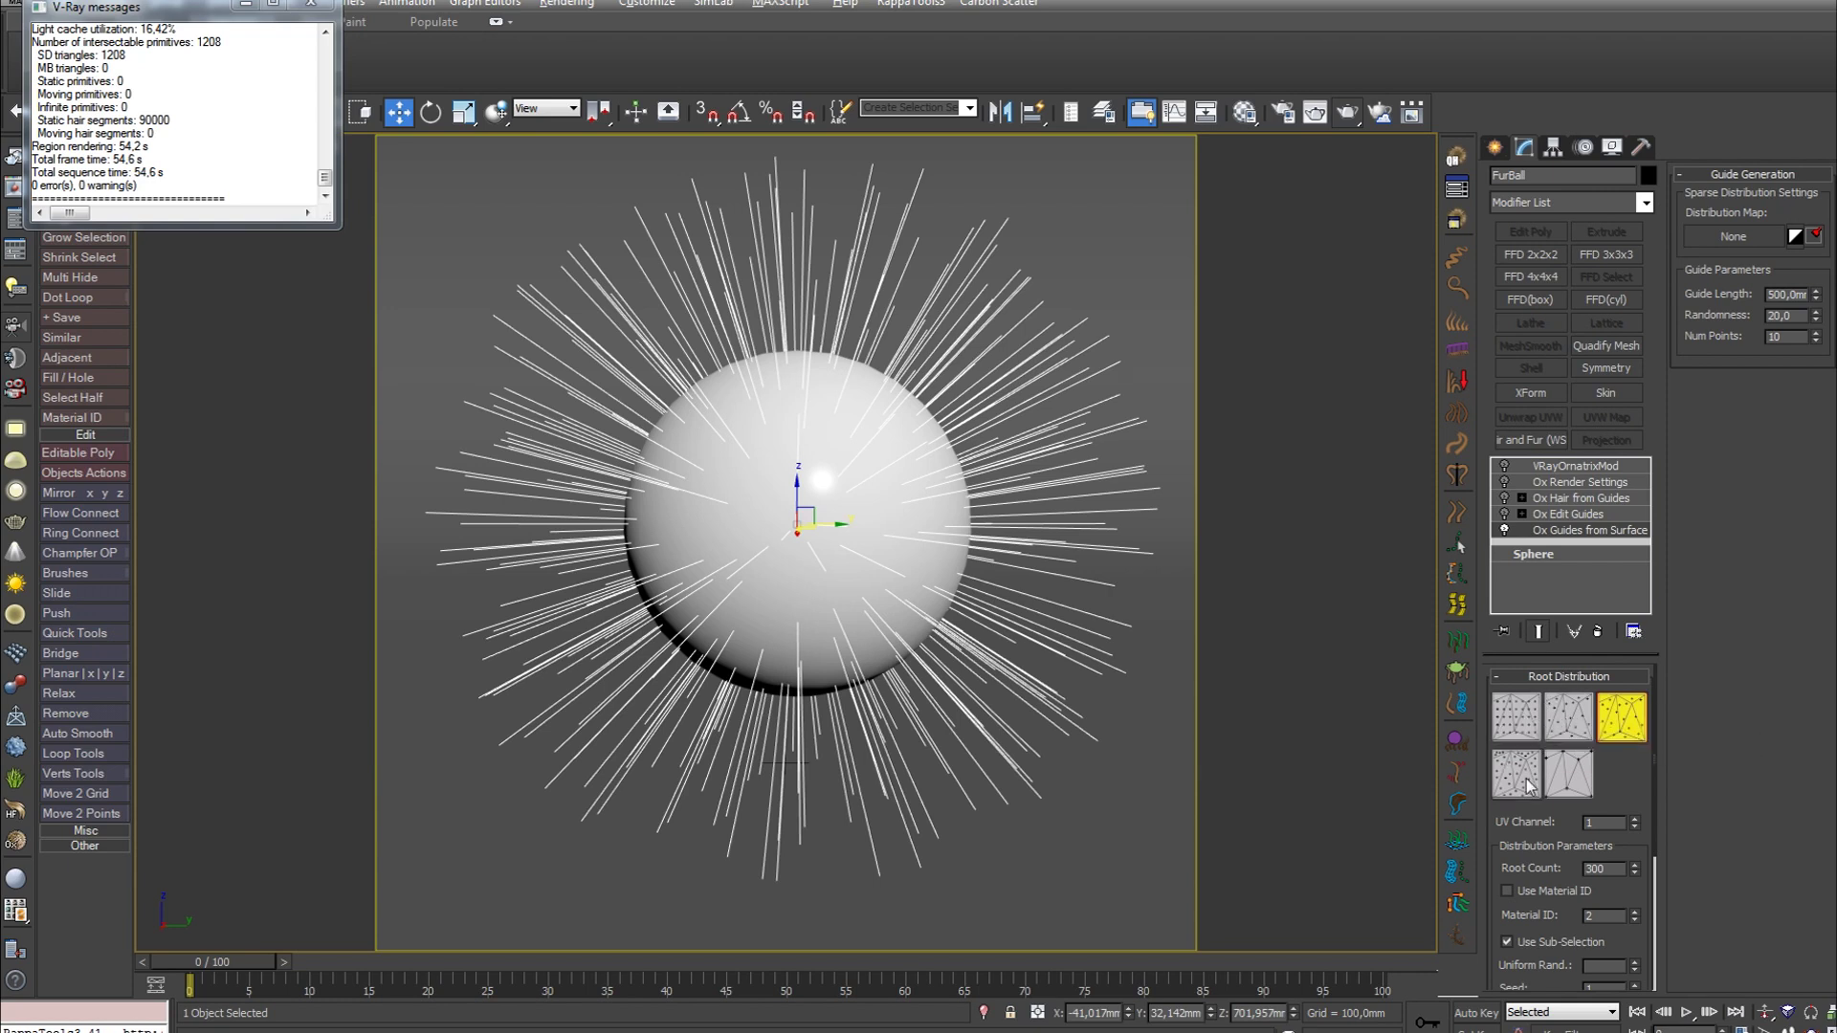
pyautogui.click(1519, 719)
pyautogui.click(1581, 727)
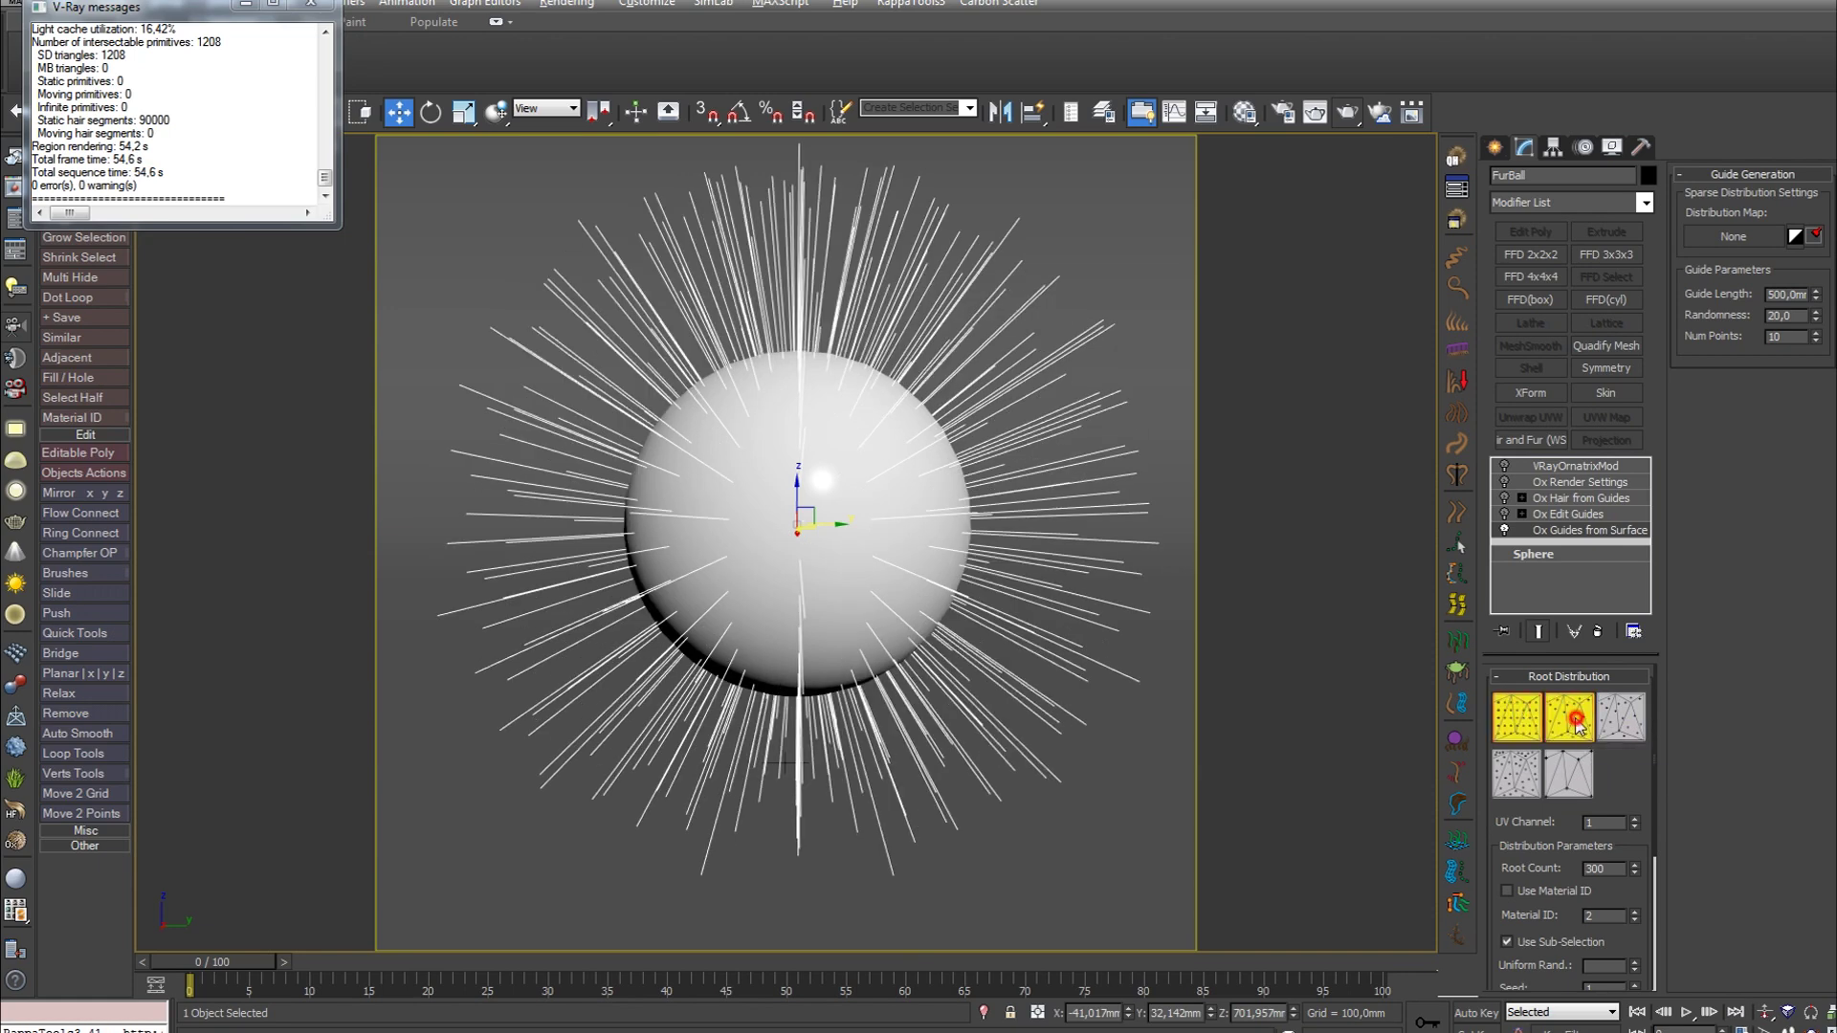
pyautogui.click(1615, 727)
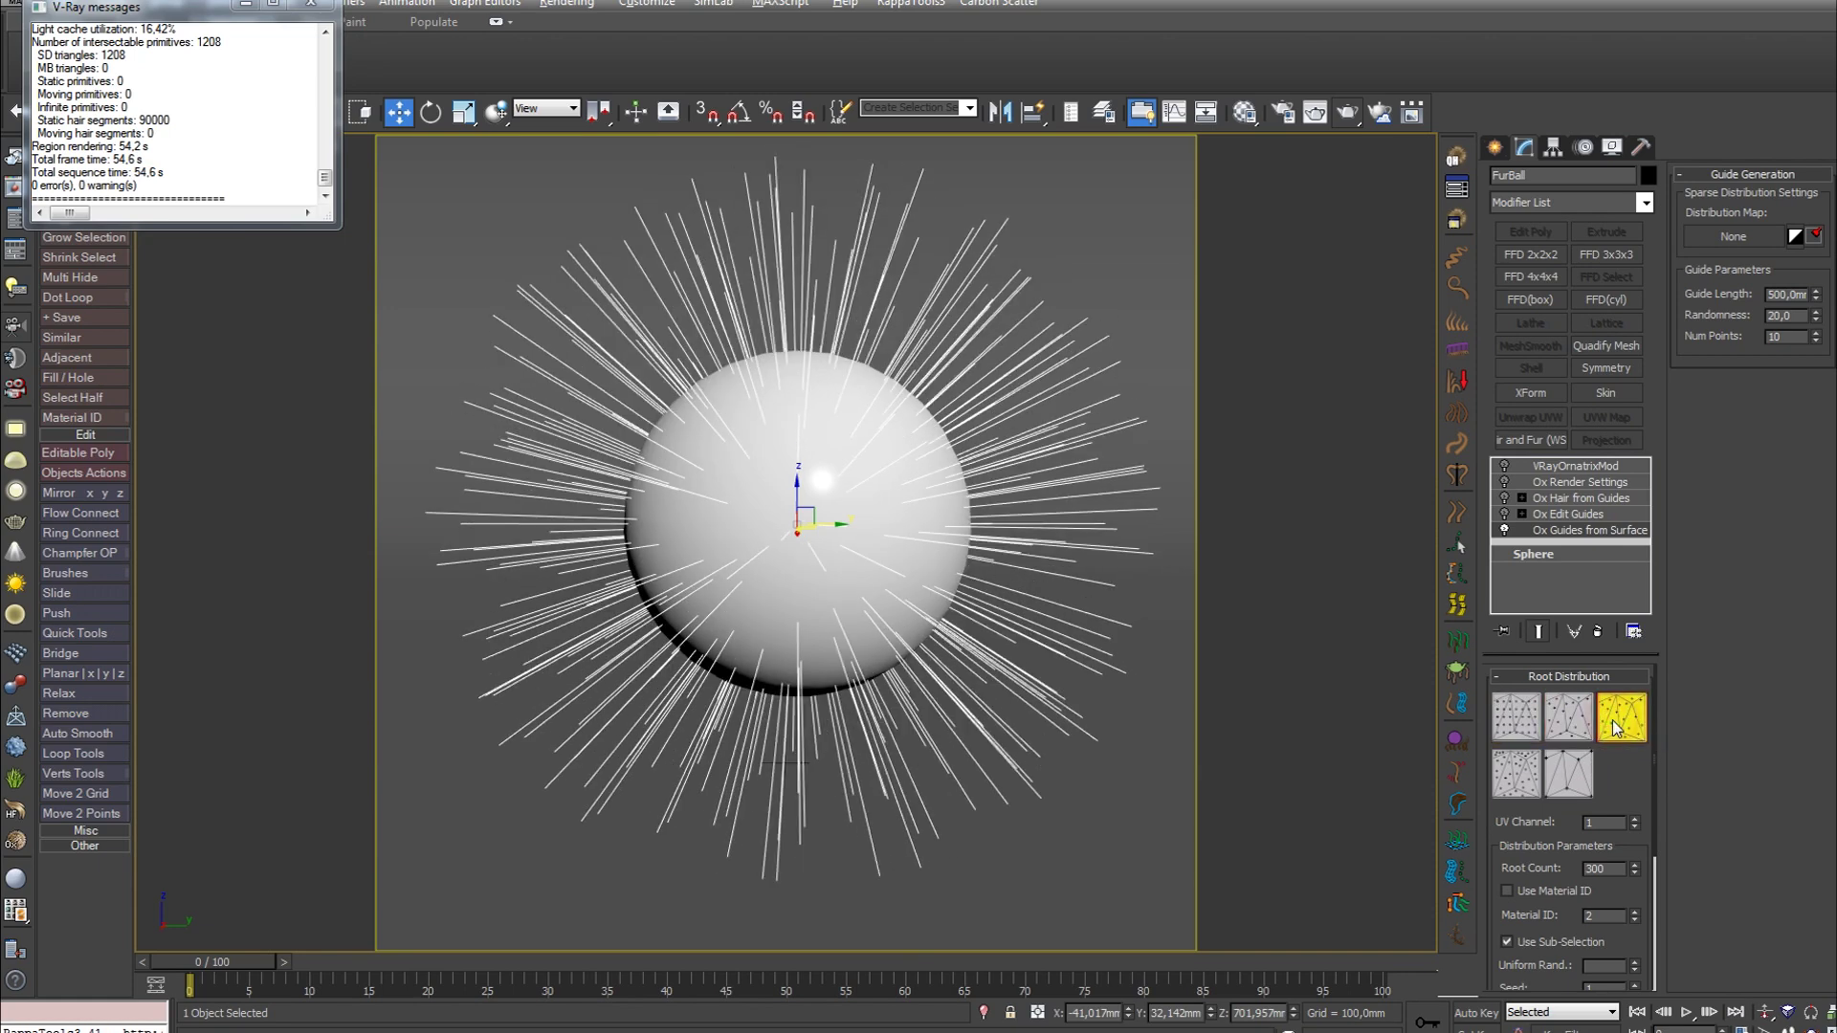
pyautogui.click(1521, 773)
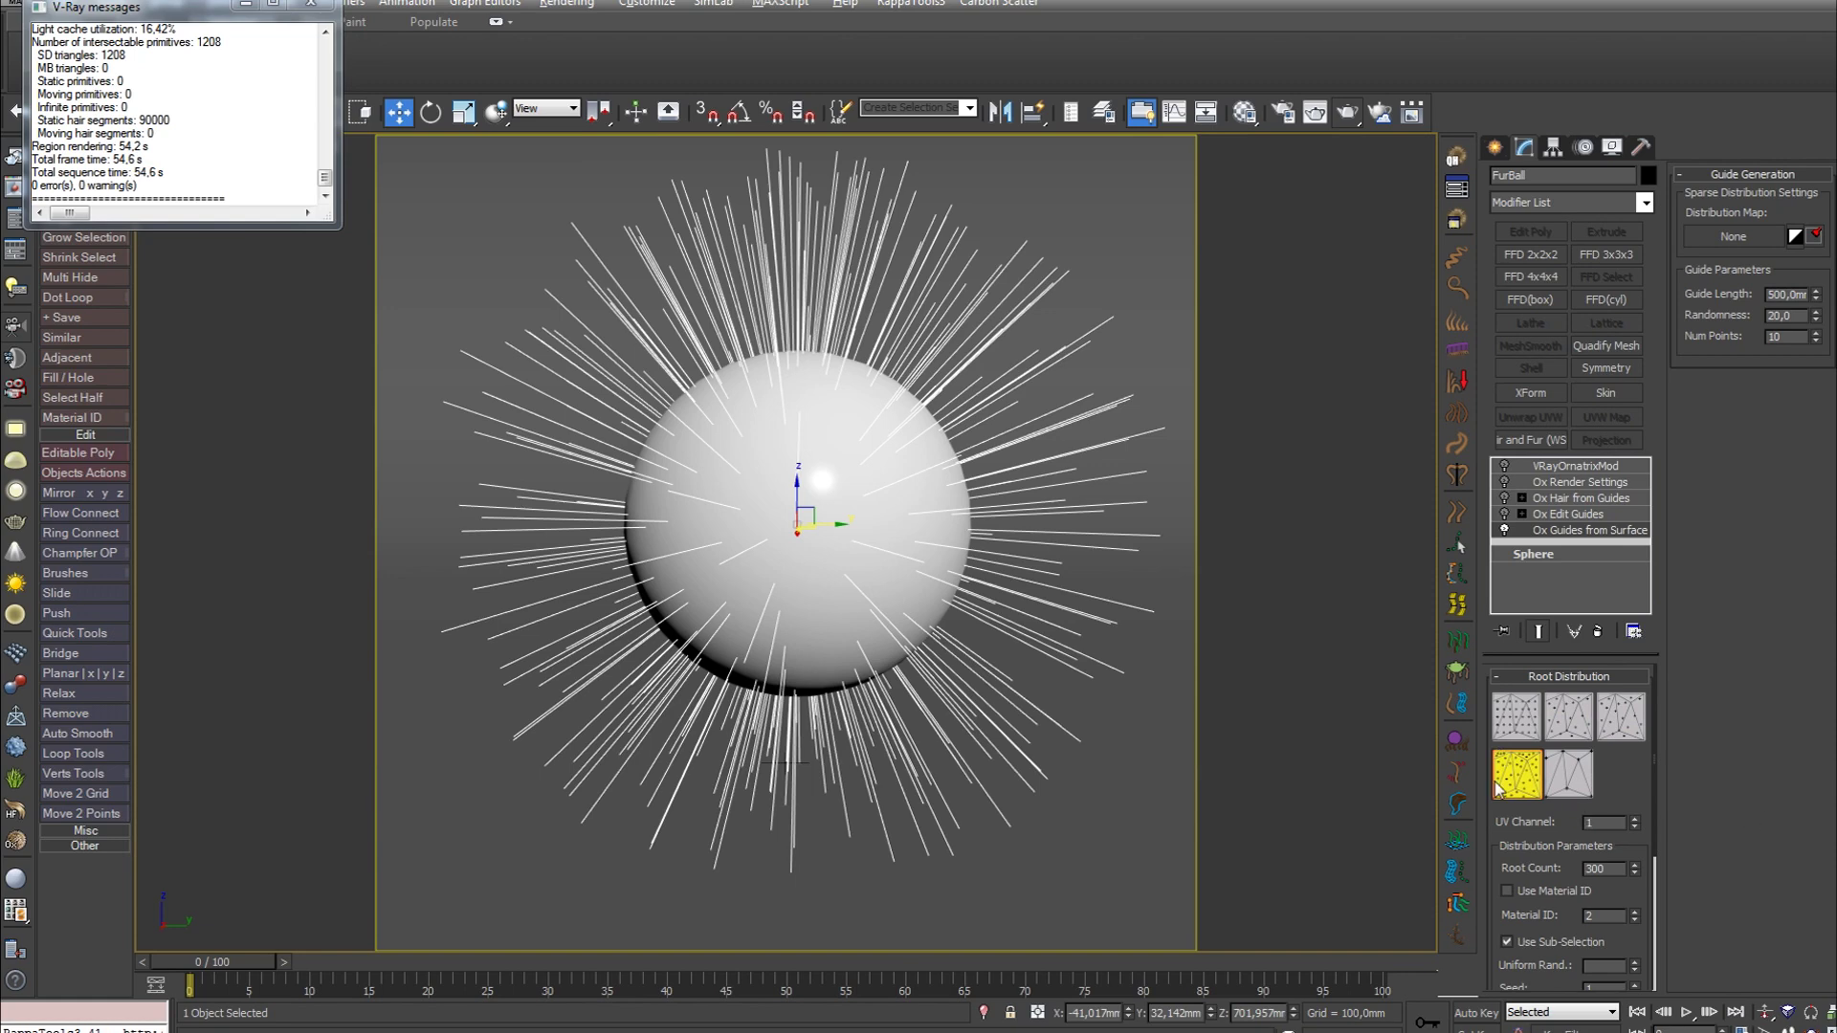
pyautogui.click(1569, 775)
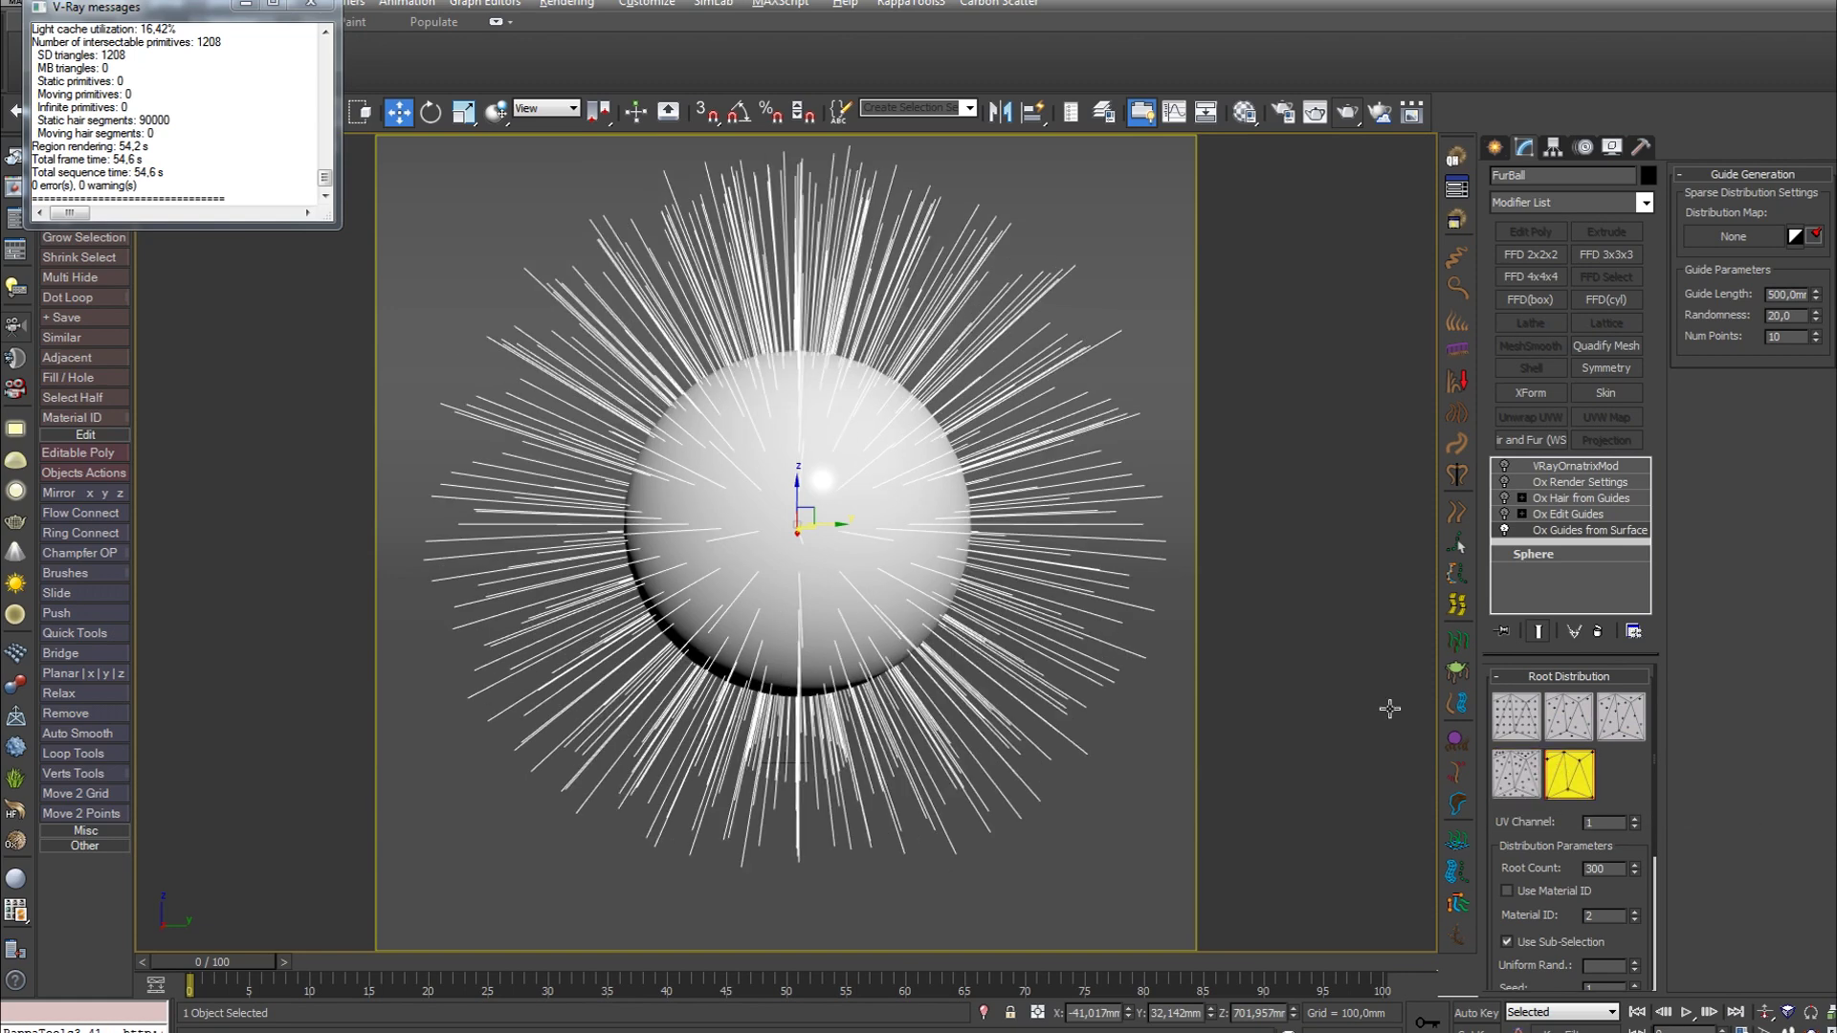
pyautogui.click(1534, 704)
pyautogui.click(1617, 732)
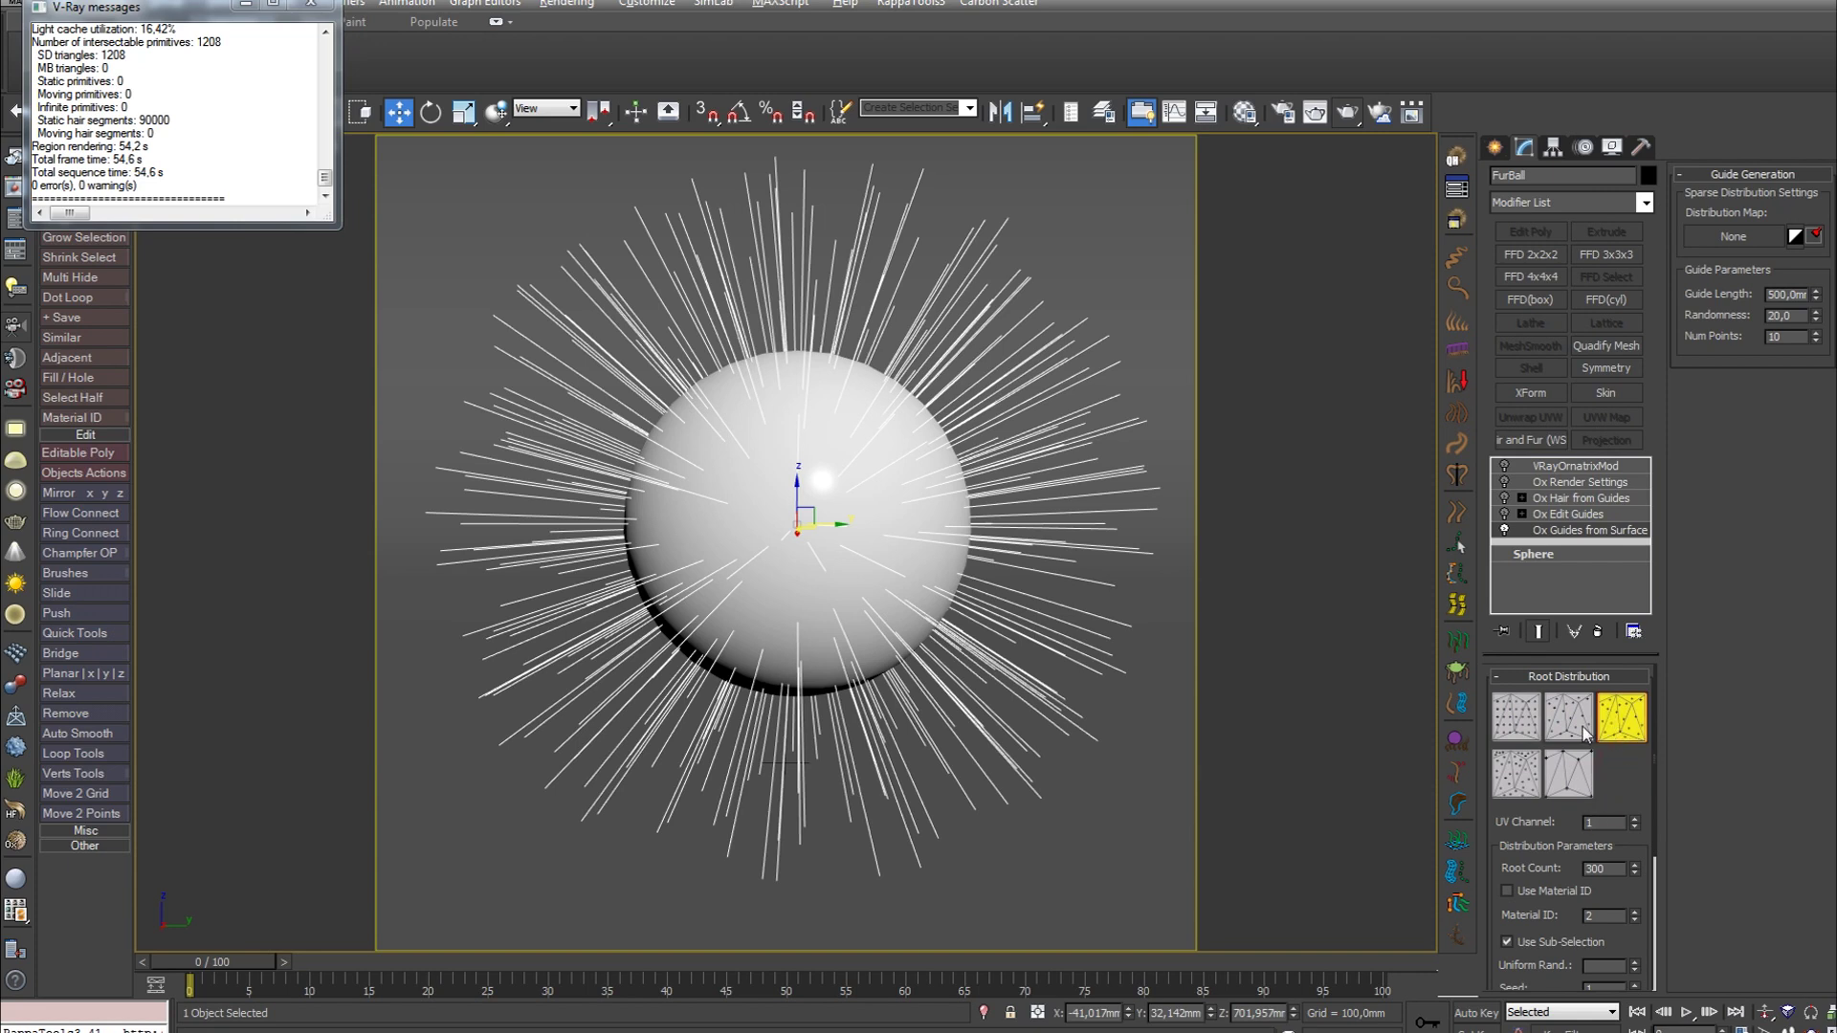
# - Reset Root Count to 300 and toggle Use Material ID on and off
pyautogui.moveTo(1546, 837); pyautogui.dragTo(1532, 795)
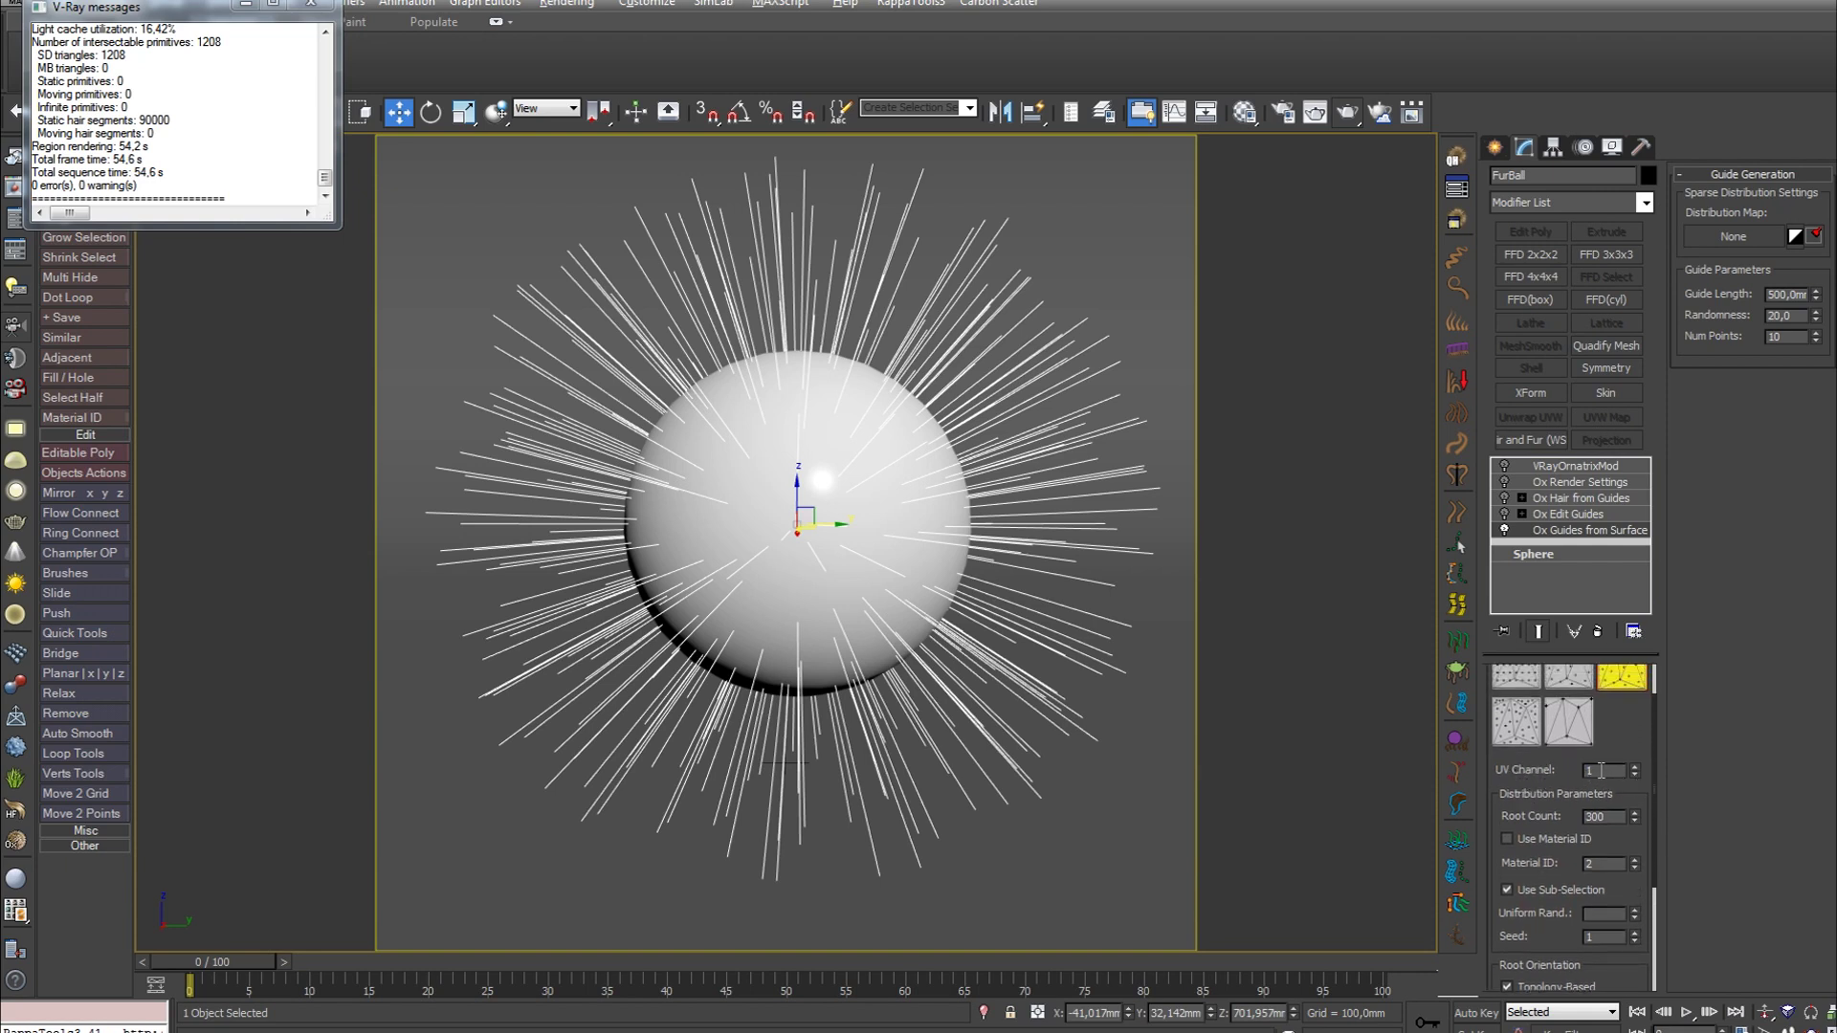
pyautogui.moveTo(1550, 814)
pyautogui.mouseDown()
pyautogui.moveTo(1554, 744)
pyautogui.moveTo(1644, 763)
pyautogui.moveTo(1652, 785)
pyautogui.moveTo(1640, 662)
pyautogui.mouseUp()
pyautogui.rightClick(1640, 662)
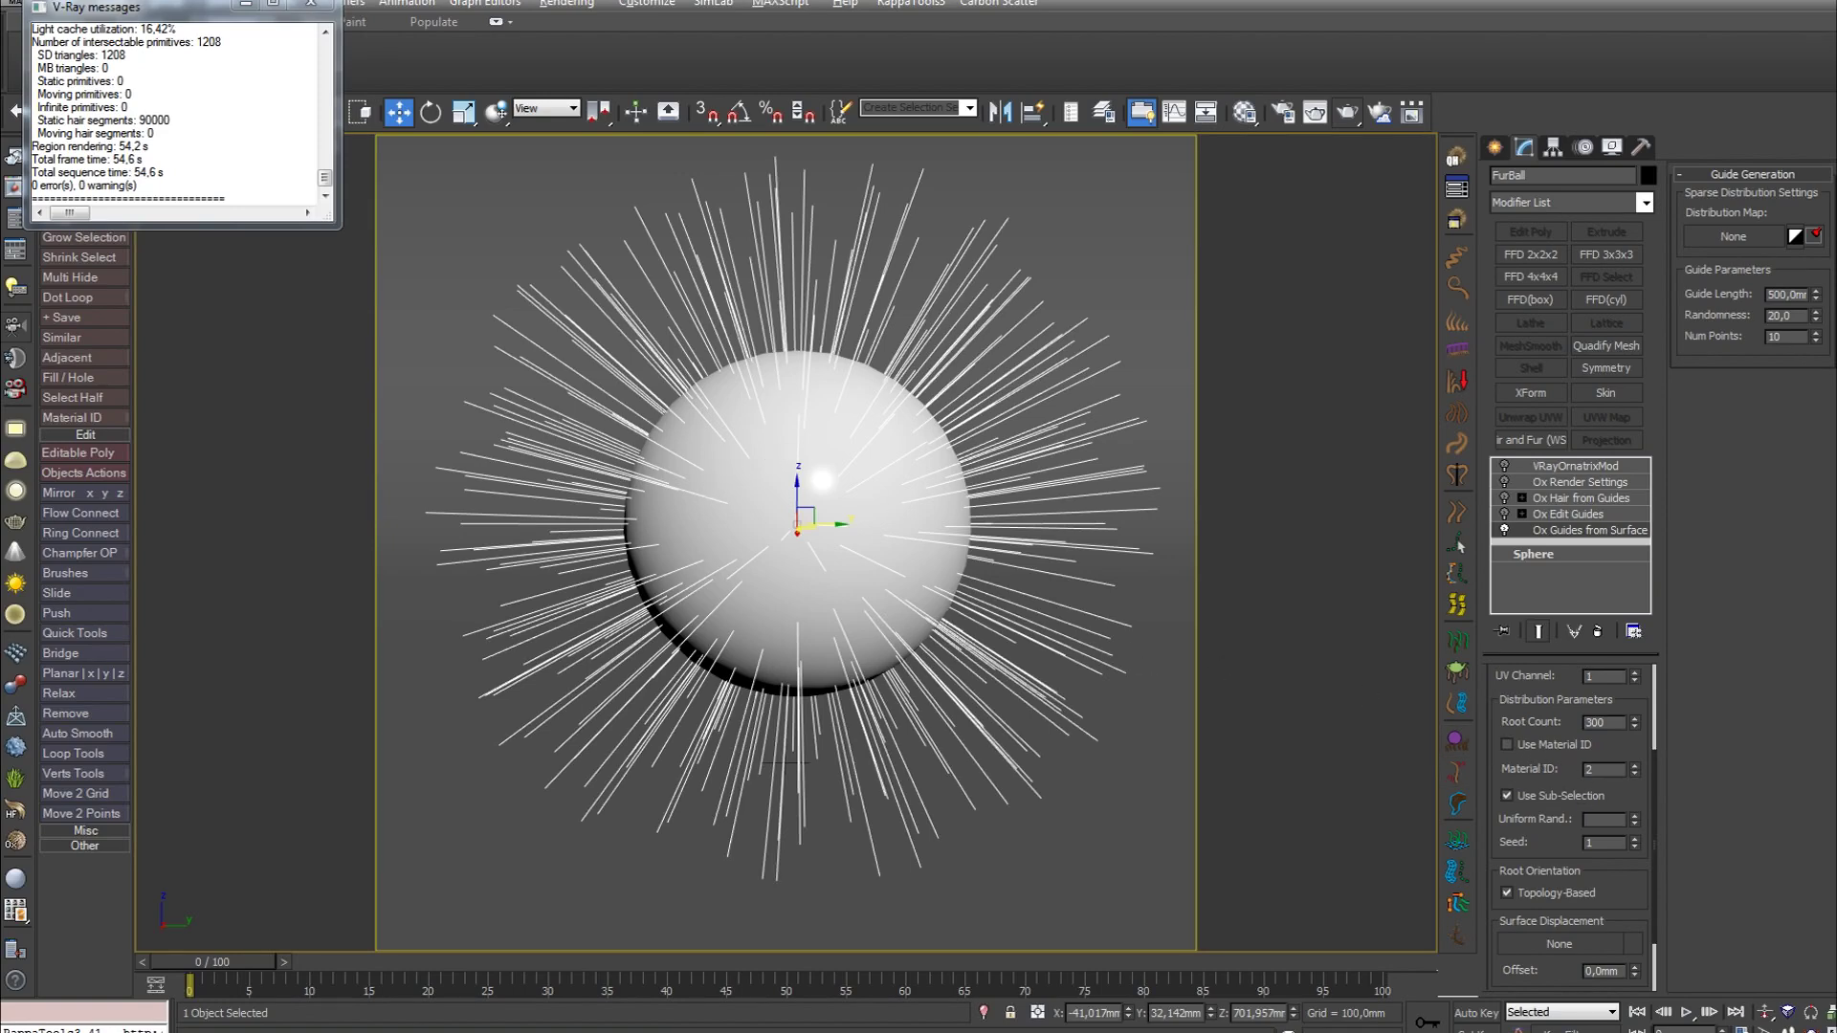
pyautogui.click(1556, 744)
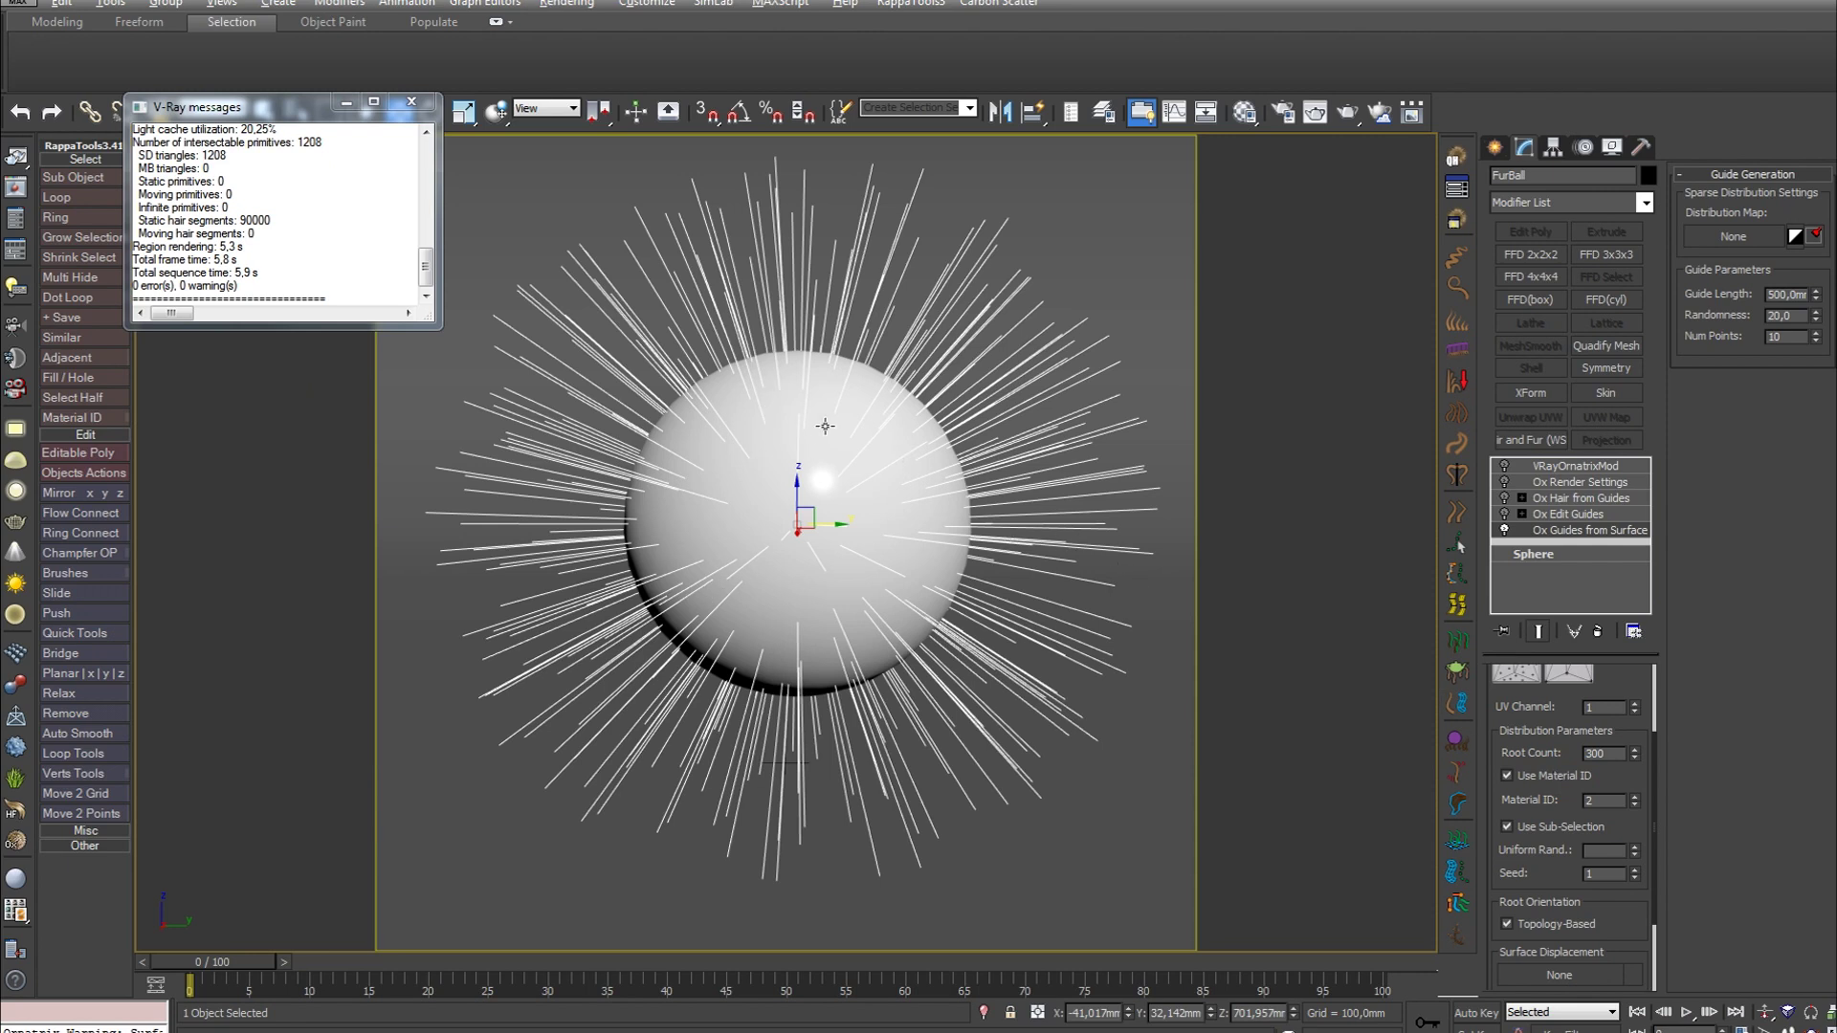
pyautogui.click(1542, 776)
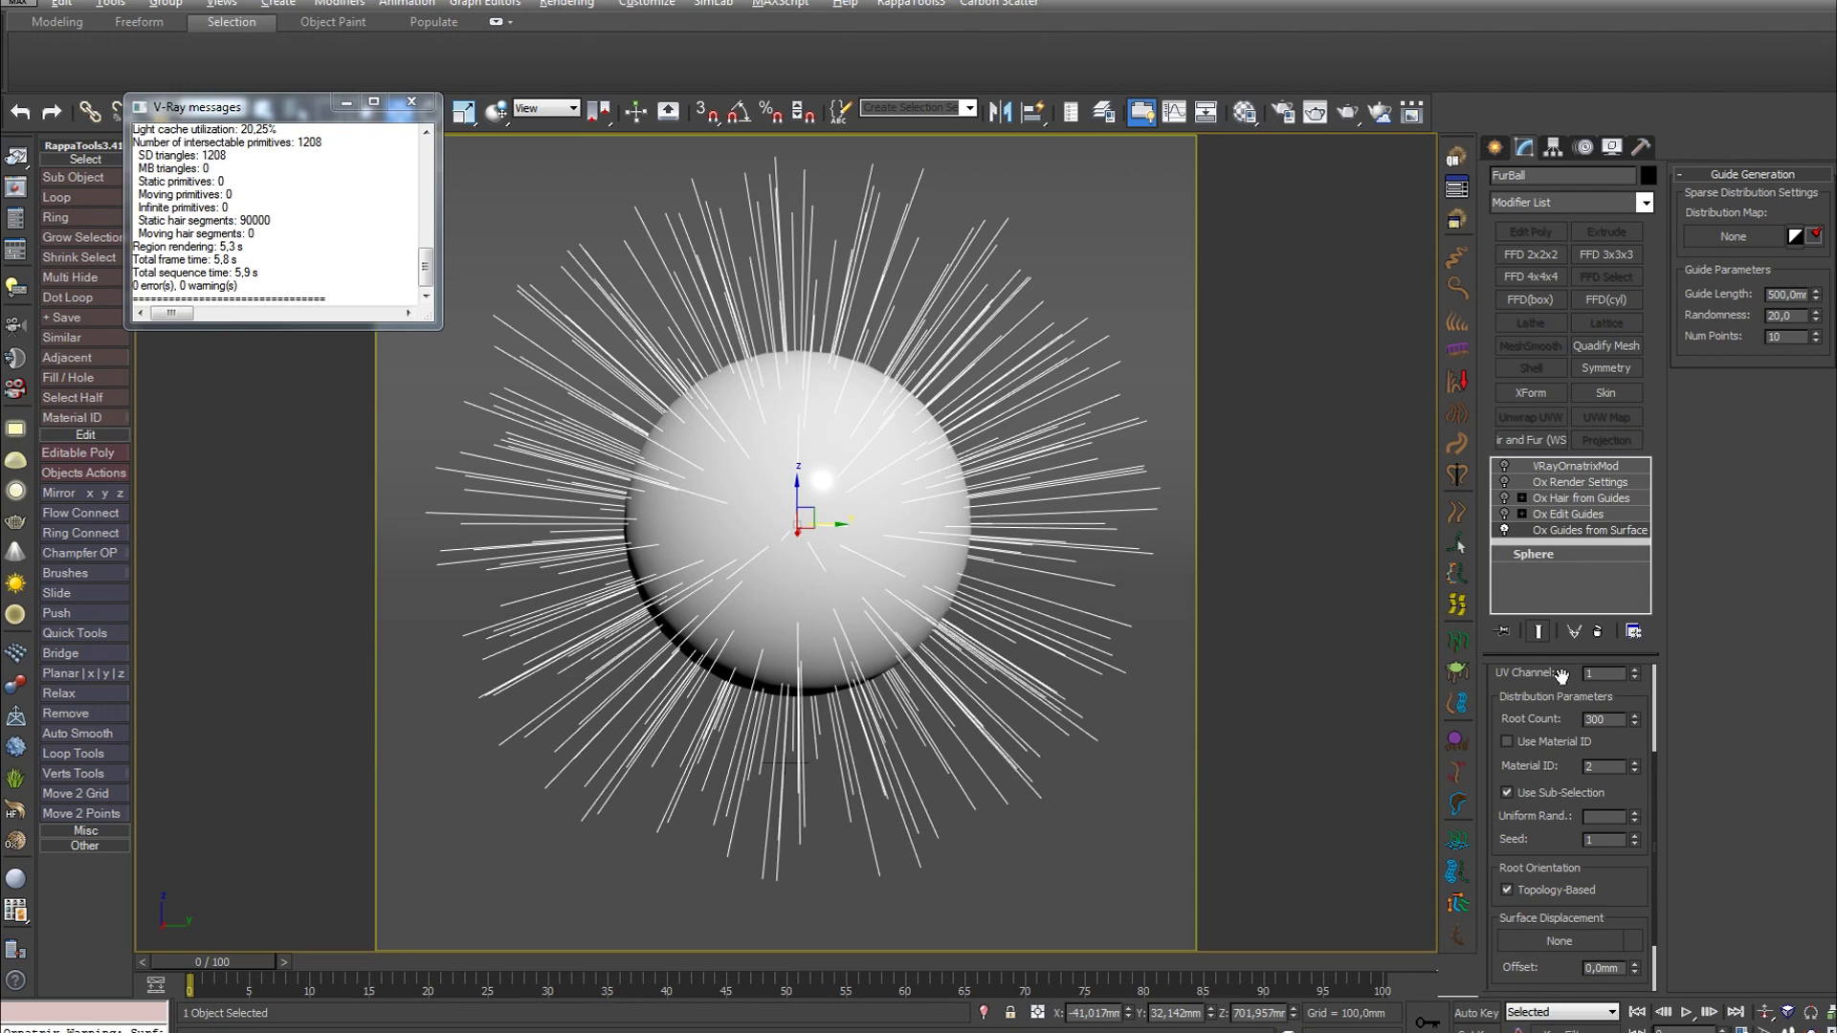
pyautogui.click(1544, 555)
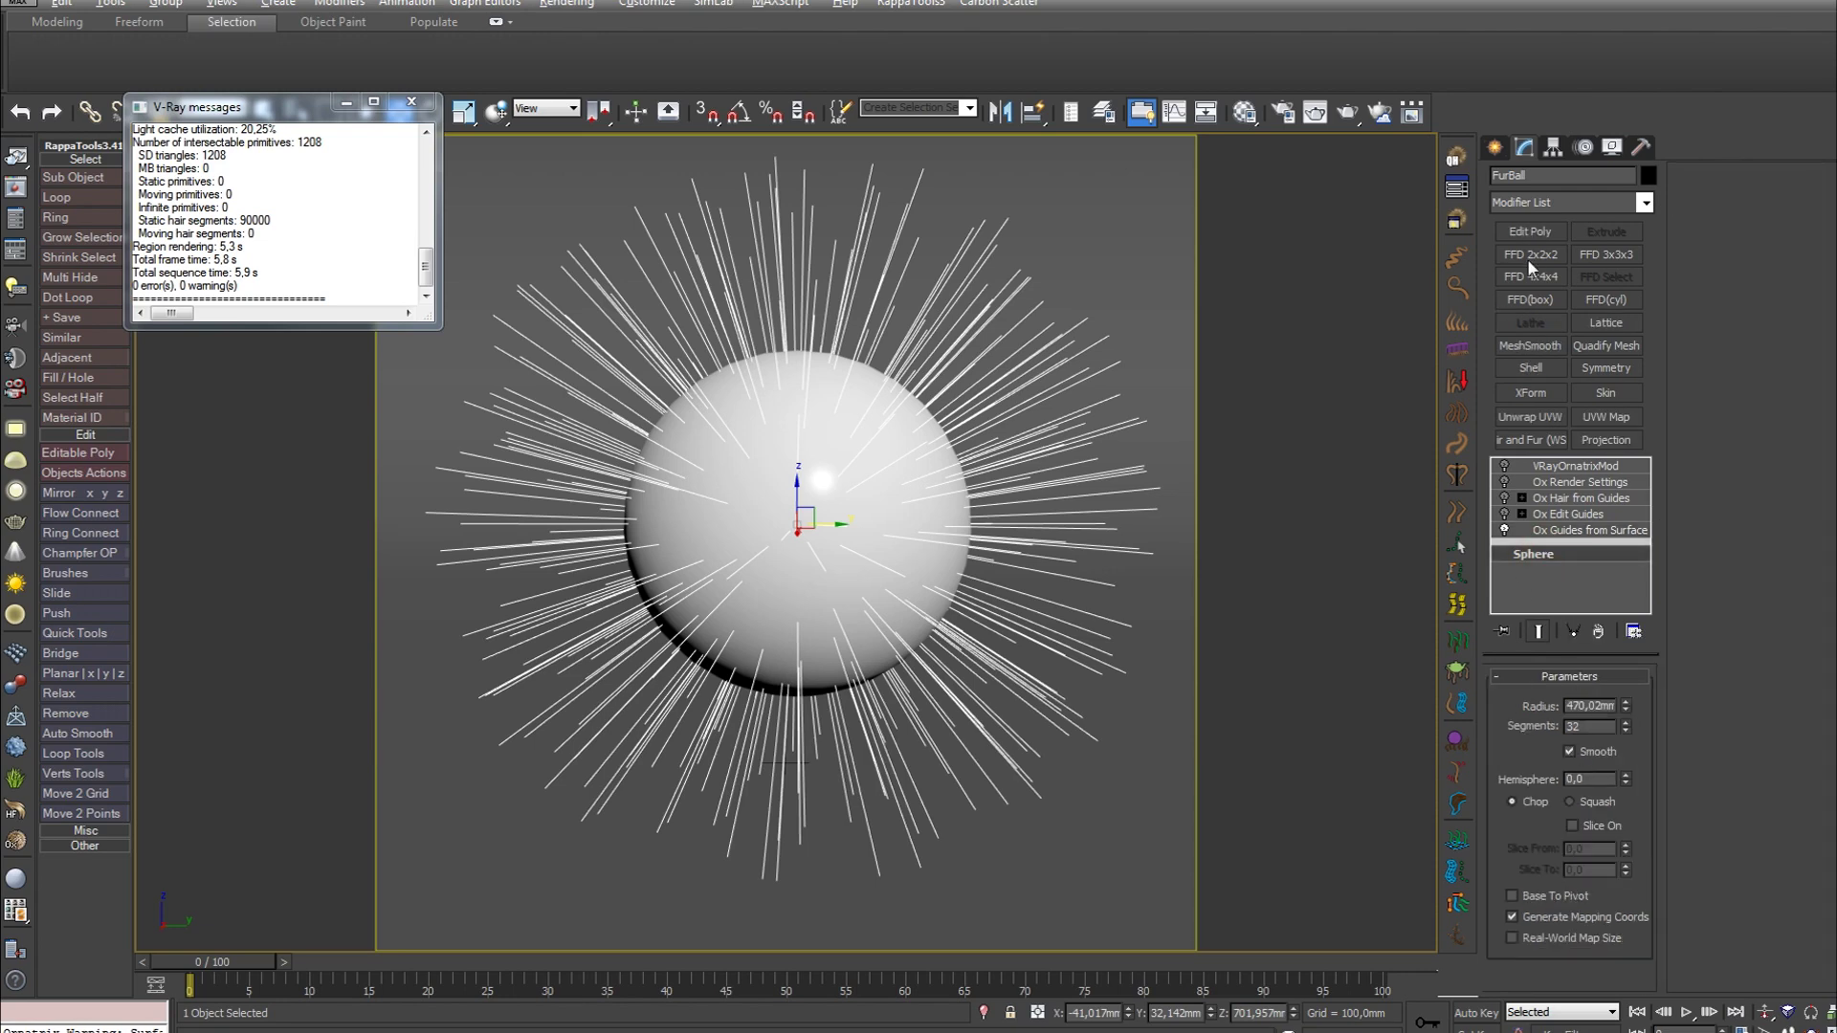
pyautogui.click(1530, 231)
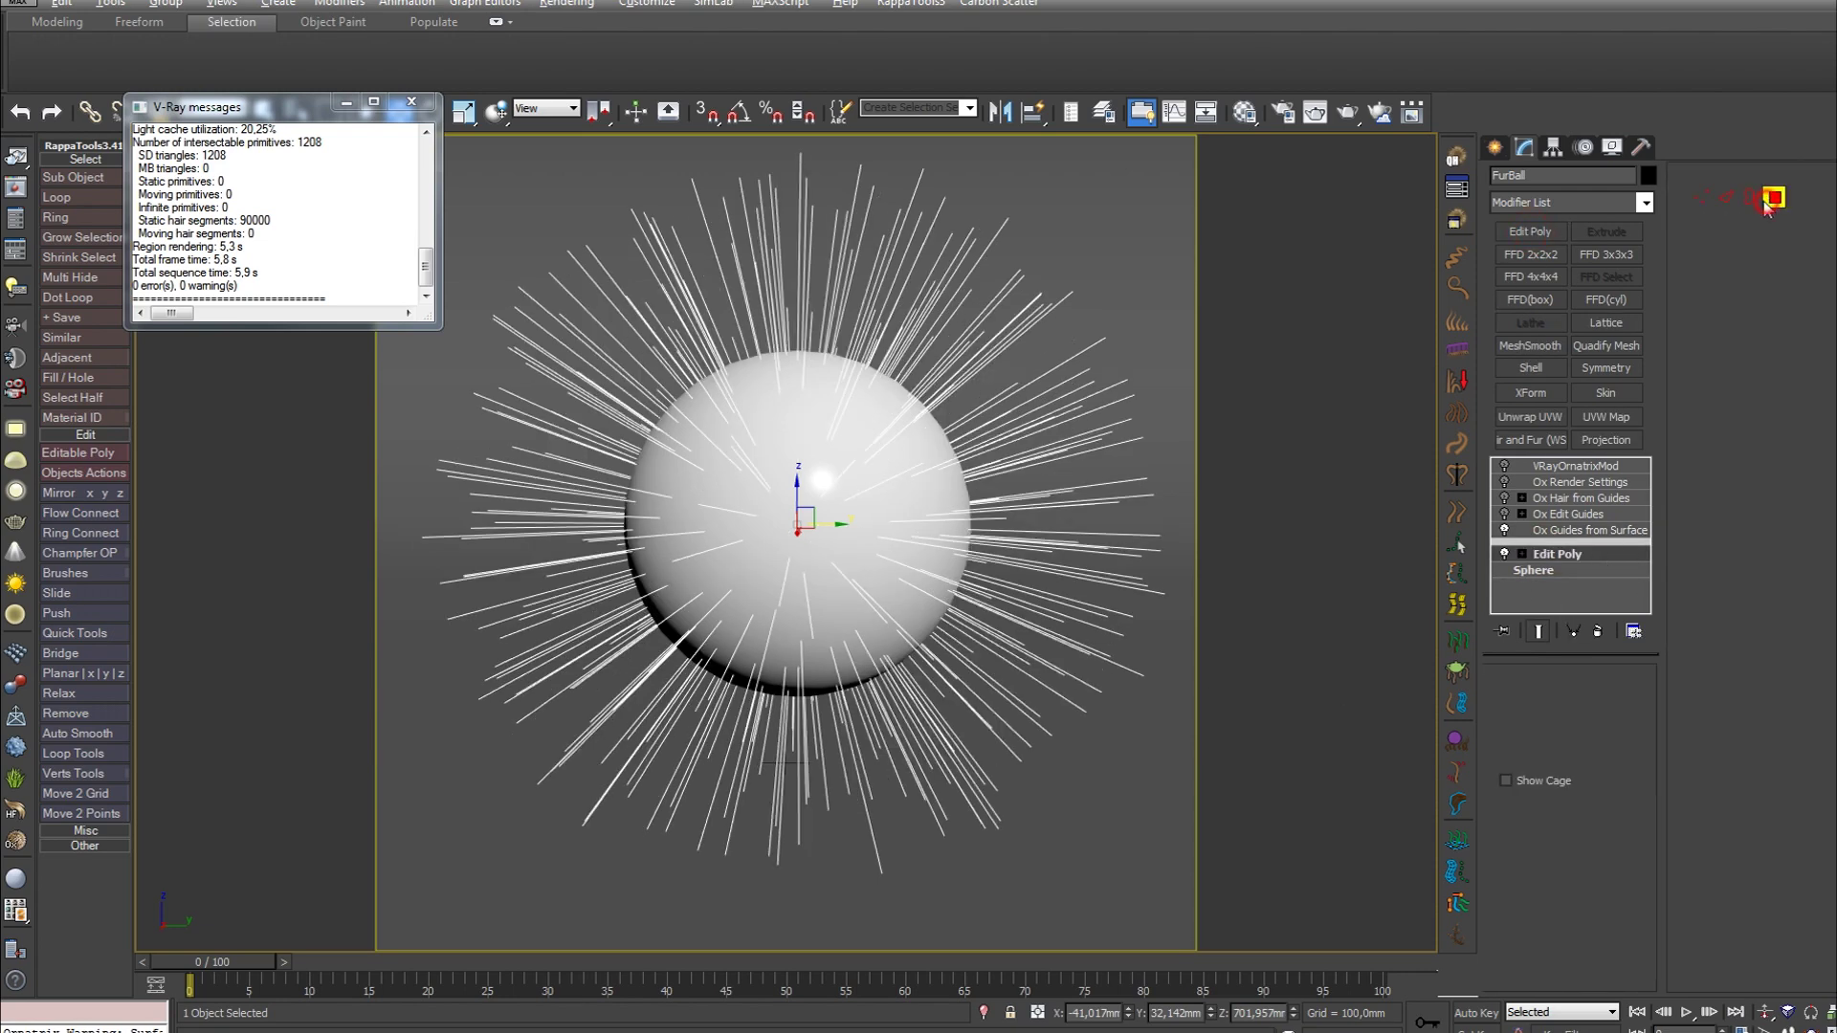
pyautogui.click(1774, 198)
pyautogui.click(776, 465)
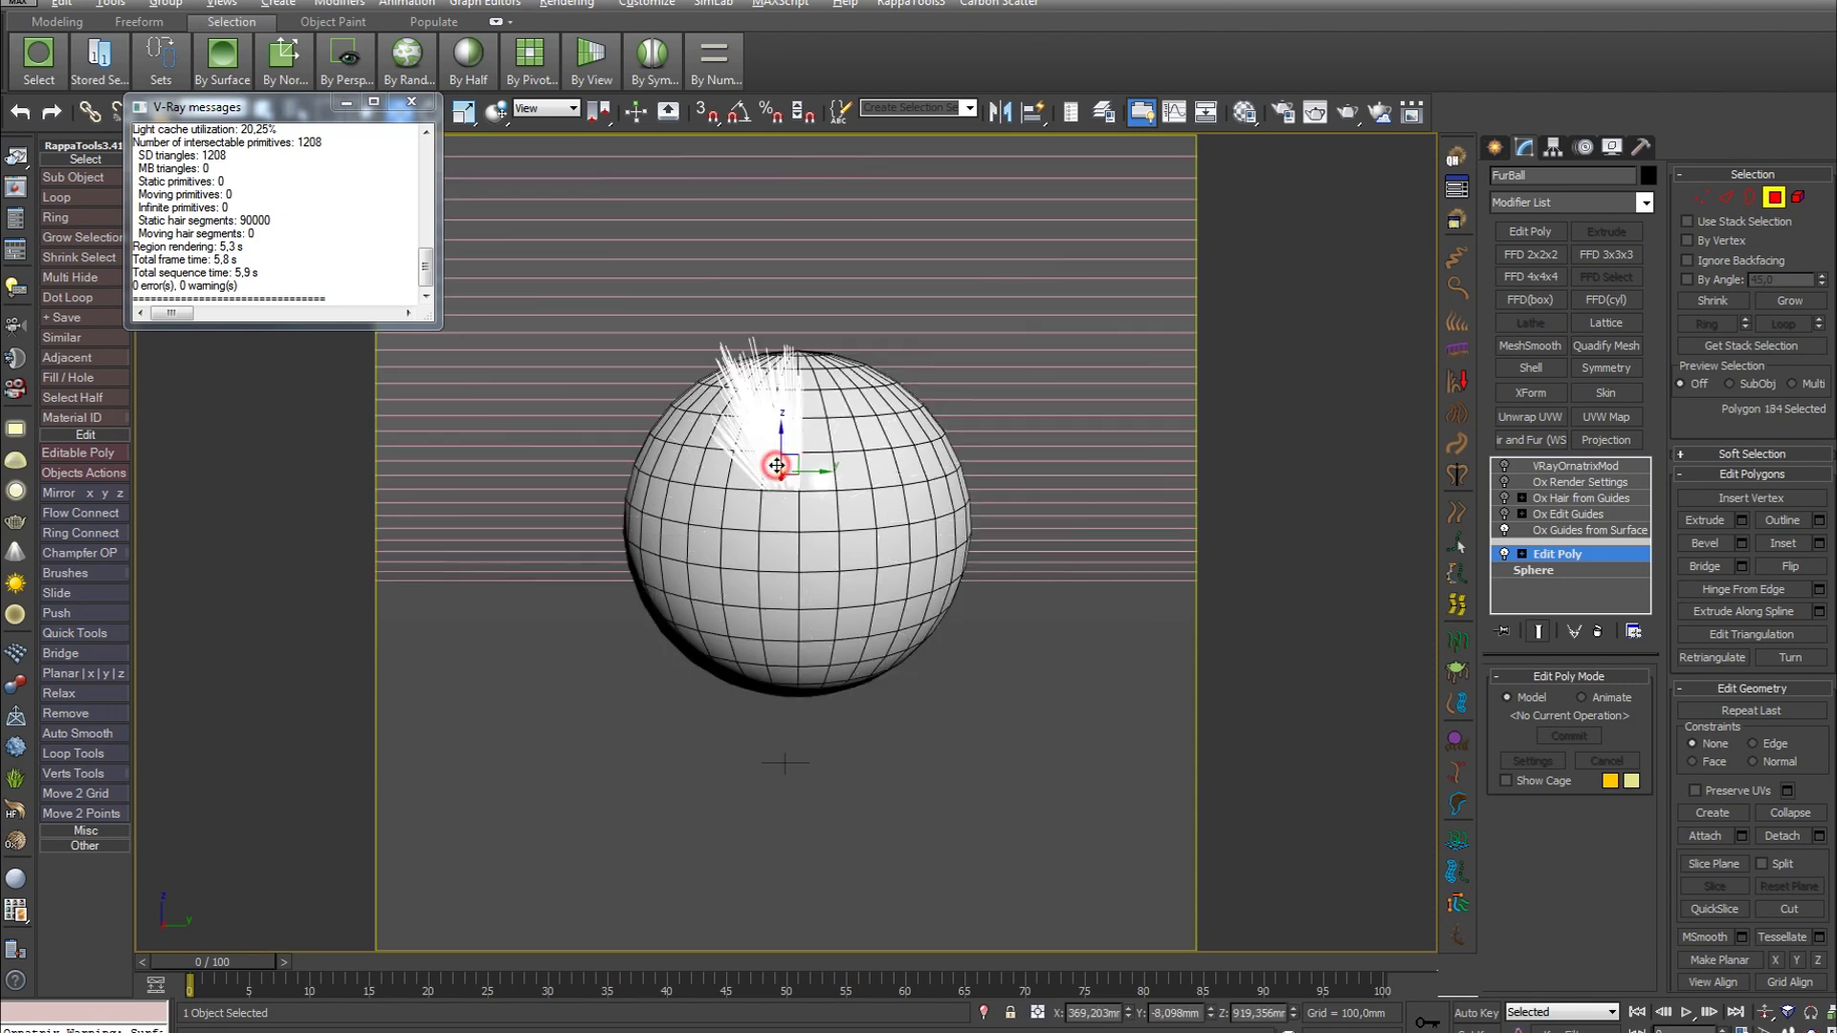
pyautogui.keyDown('ctrl'); pyautogui.click(766, 505); pyautogui.keyUp('ctrl')
pyautogui.keyDown('ctrl'); pyautogui.click(738, 508); pyautogui.keyUp('ctrl')
pyautogui.keyDown('ctrl'); pyautogui.click(758, 493); pyautogui.keyUp('ctrl')
pyautogui.keyDown('ctrl'); pyautogui.click(827, 528); pyautogui.keyUp('ctrl')
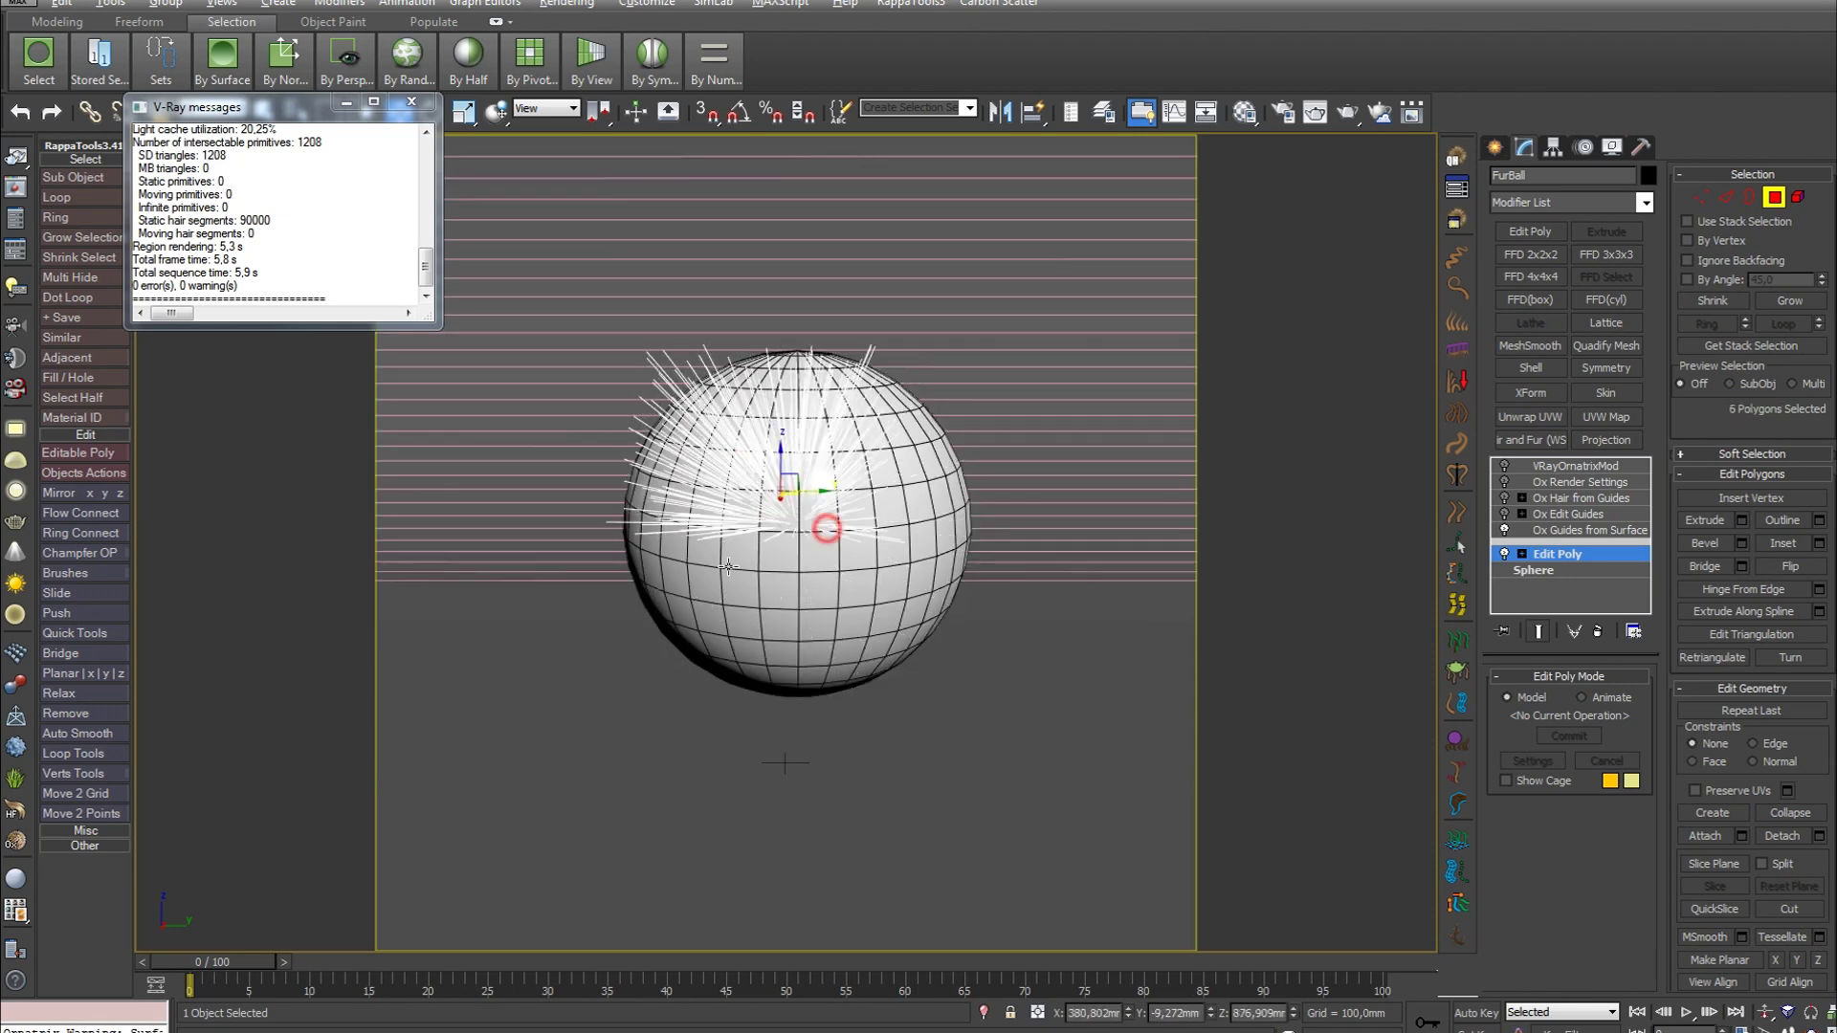
pyautogui.hotkey('ctrl', 'z')
pyautogui.hotkey('ctrl', 'z')
pyautogui.hotkey('ctrl', 'z')
pyautogui.hotkey('ctrl', 'z')
pyautogui.hotkey('ctrl', 'z')
pyautogui.hotkey('ctrl', 'z')
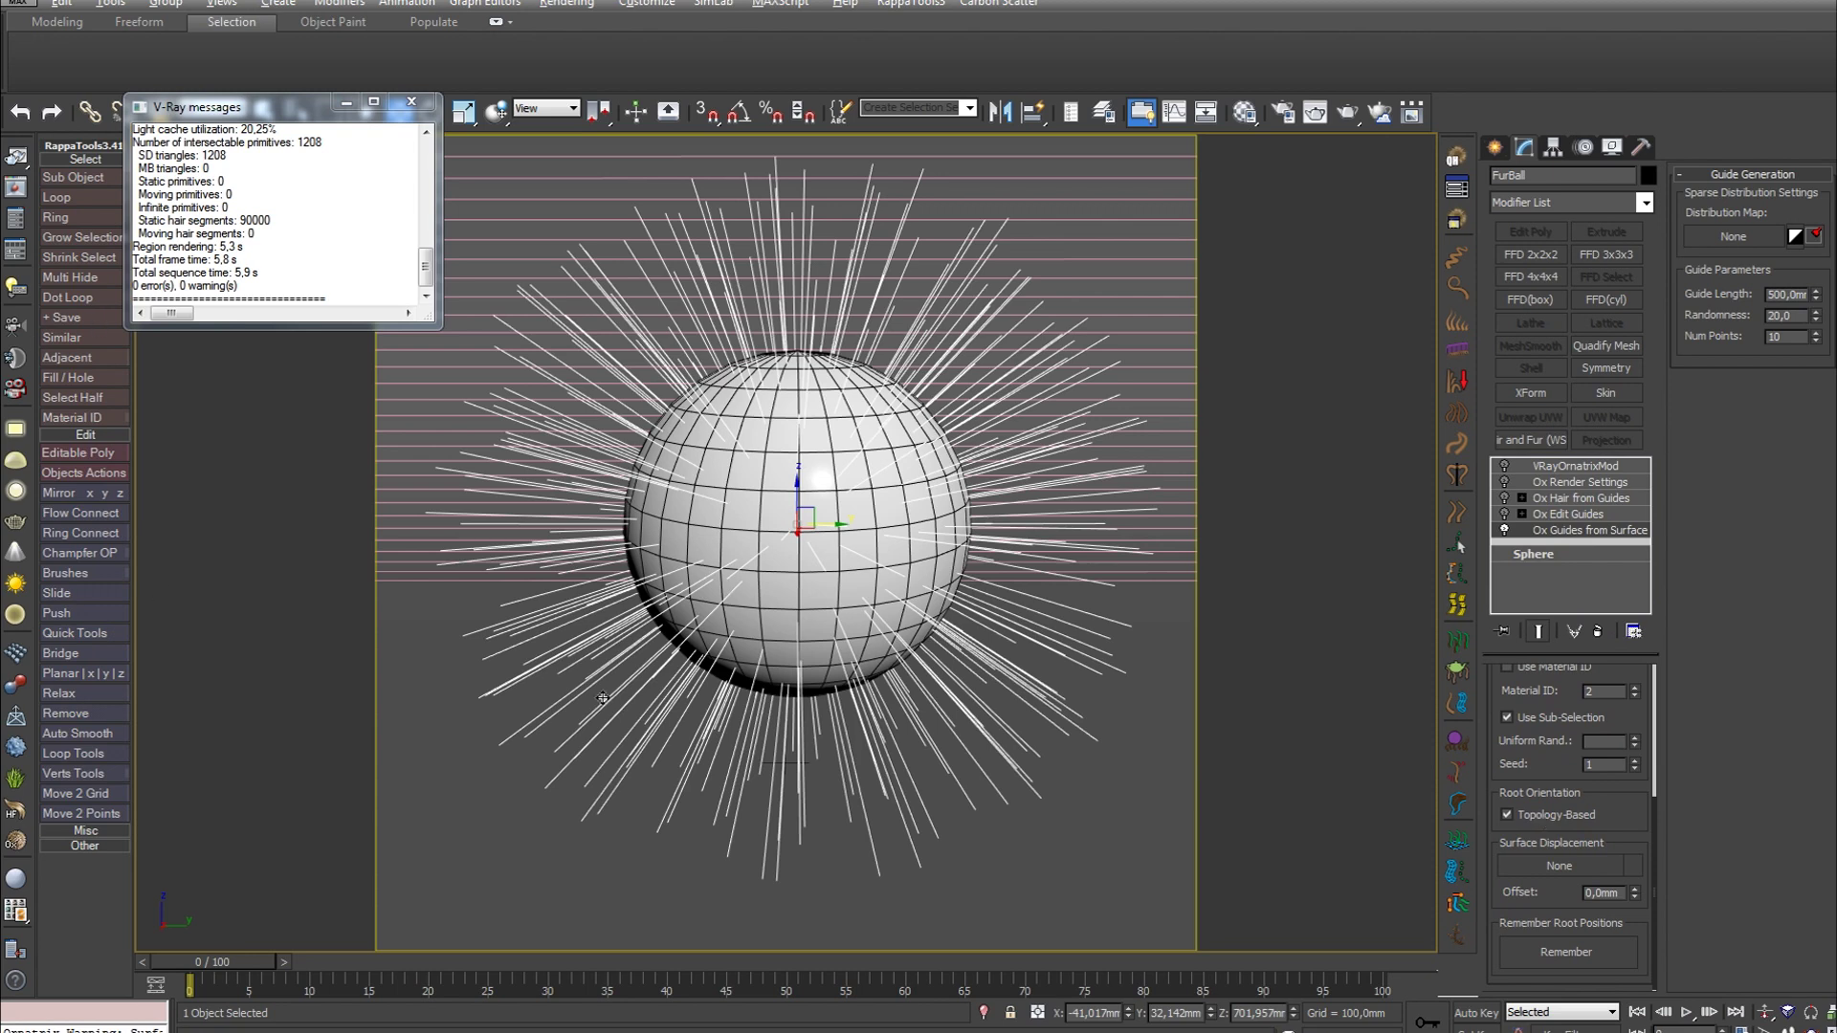
# - Turn off Topology-Based orientation, reset the surface Offset to 0 mm, and adjust Guide Length
pyautogui.moveTo(1614, 839); pyautogui.dragTo(1614, 820)
pyautogui.click(1577, 813)
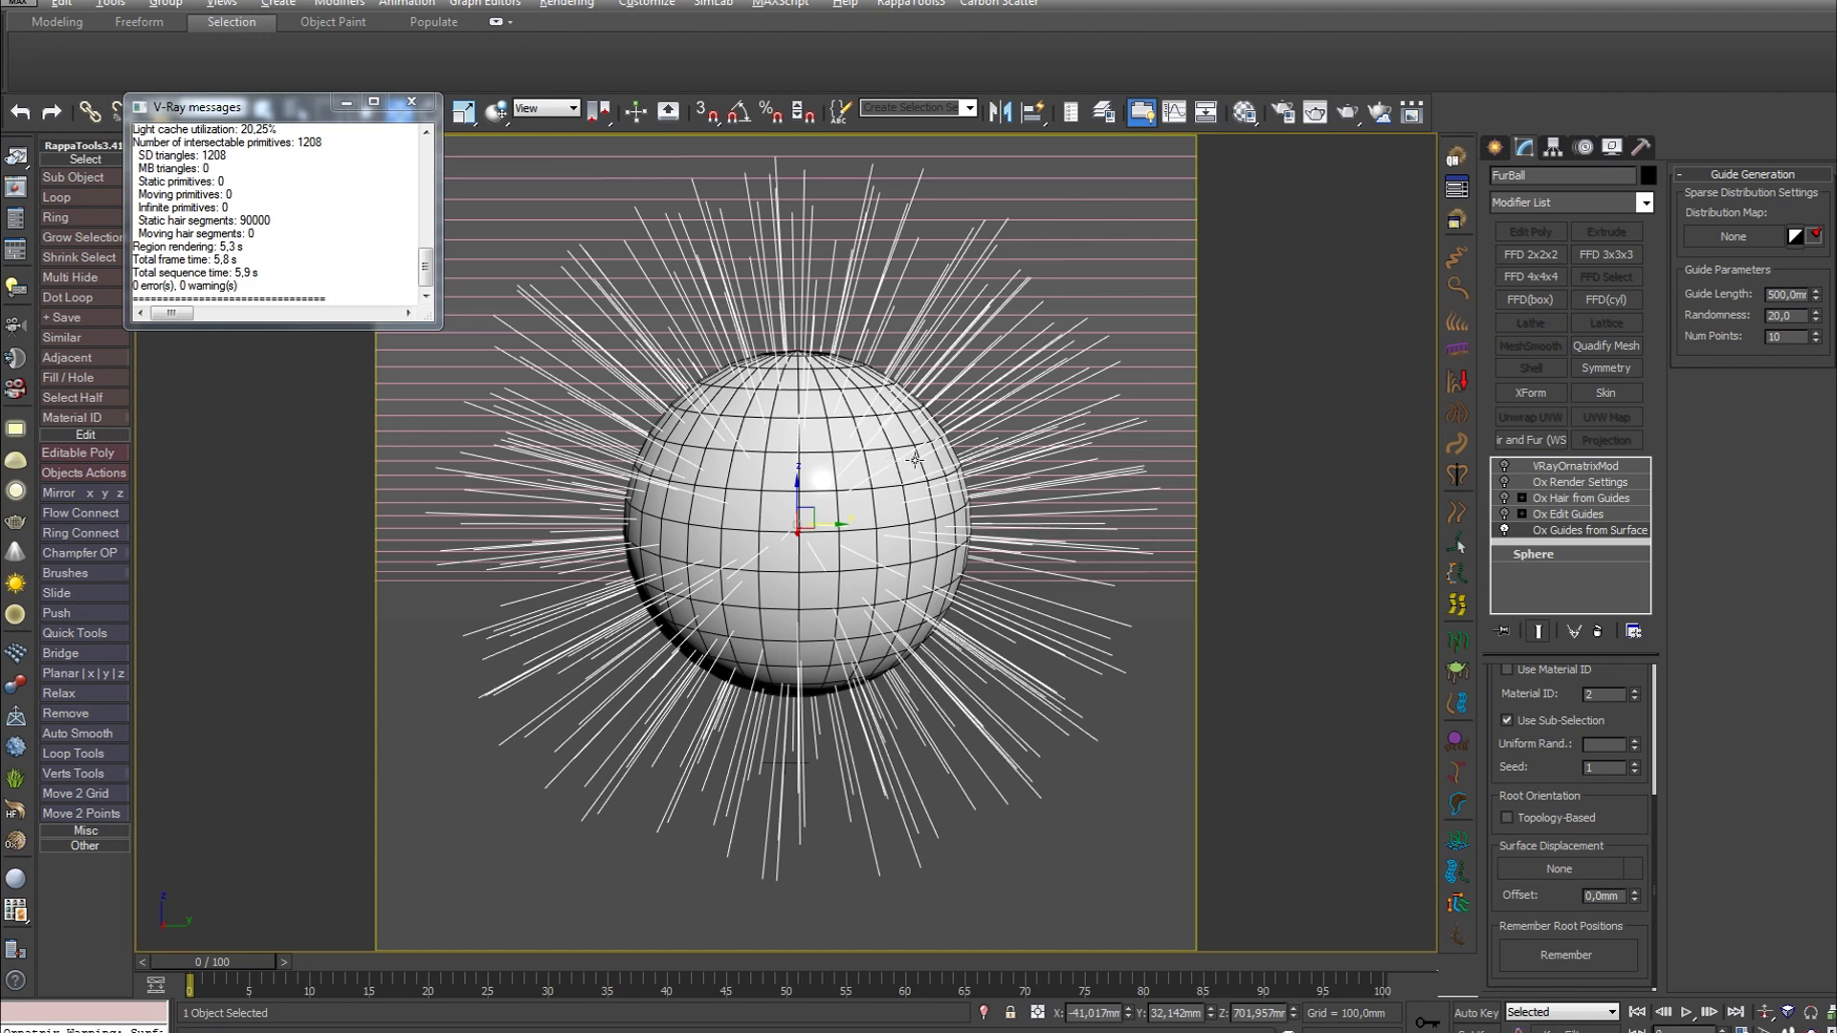
pyautogui.moveTo(1634, 892); pyautogui.dragTo(1638, 899)
pyautogui.rightClick(1638, 892)
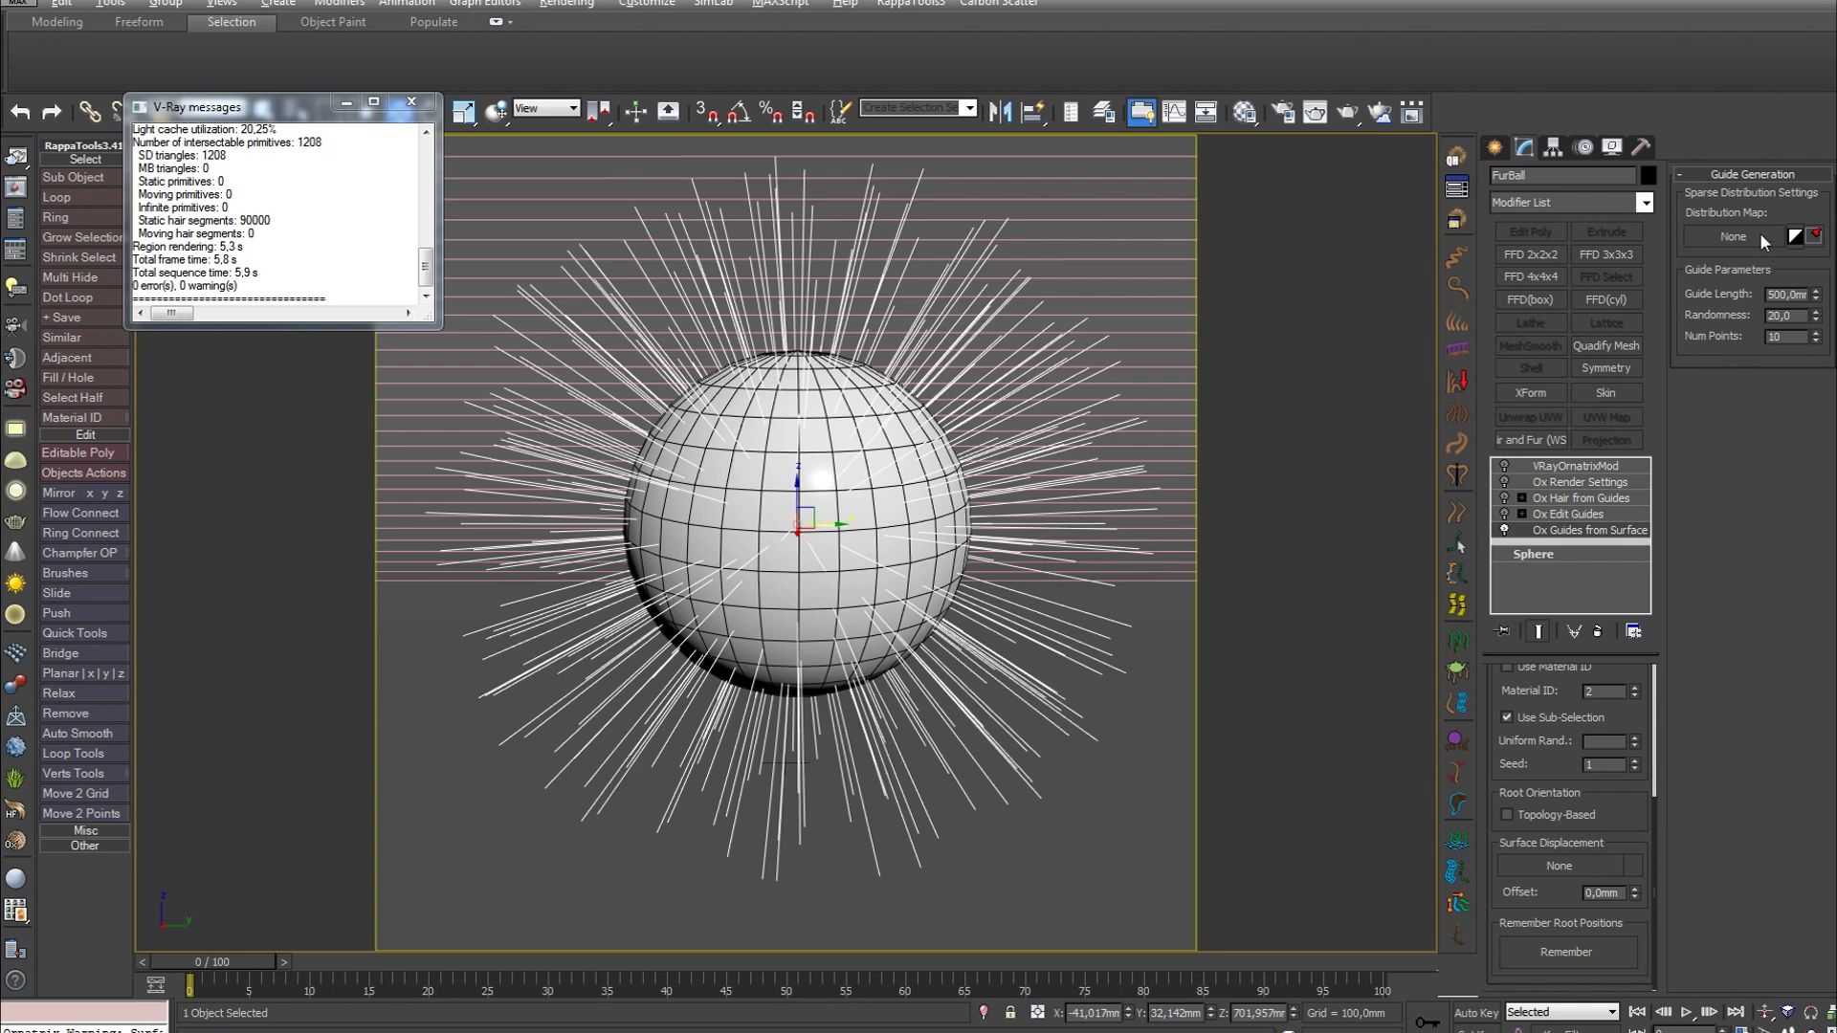
pyautogui.moveTo(1816, 295)
pyautogui.mouseDown()
pyautogui.moveTo(1819, 322)
pyautogui.moveTo(1819, 270)
pyautogui.moveTo(1819, 320)
pyautogui.mouseUp()
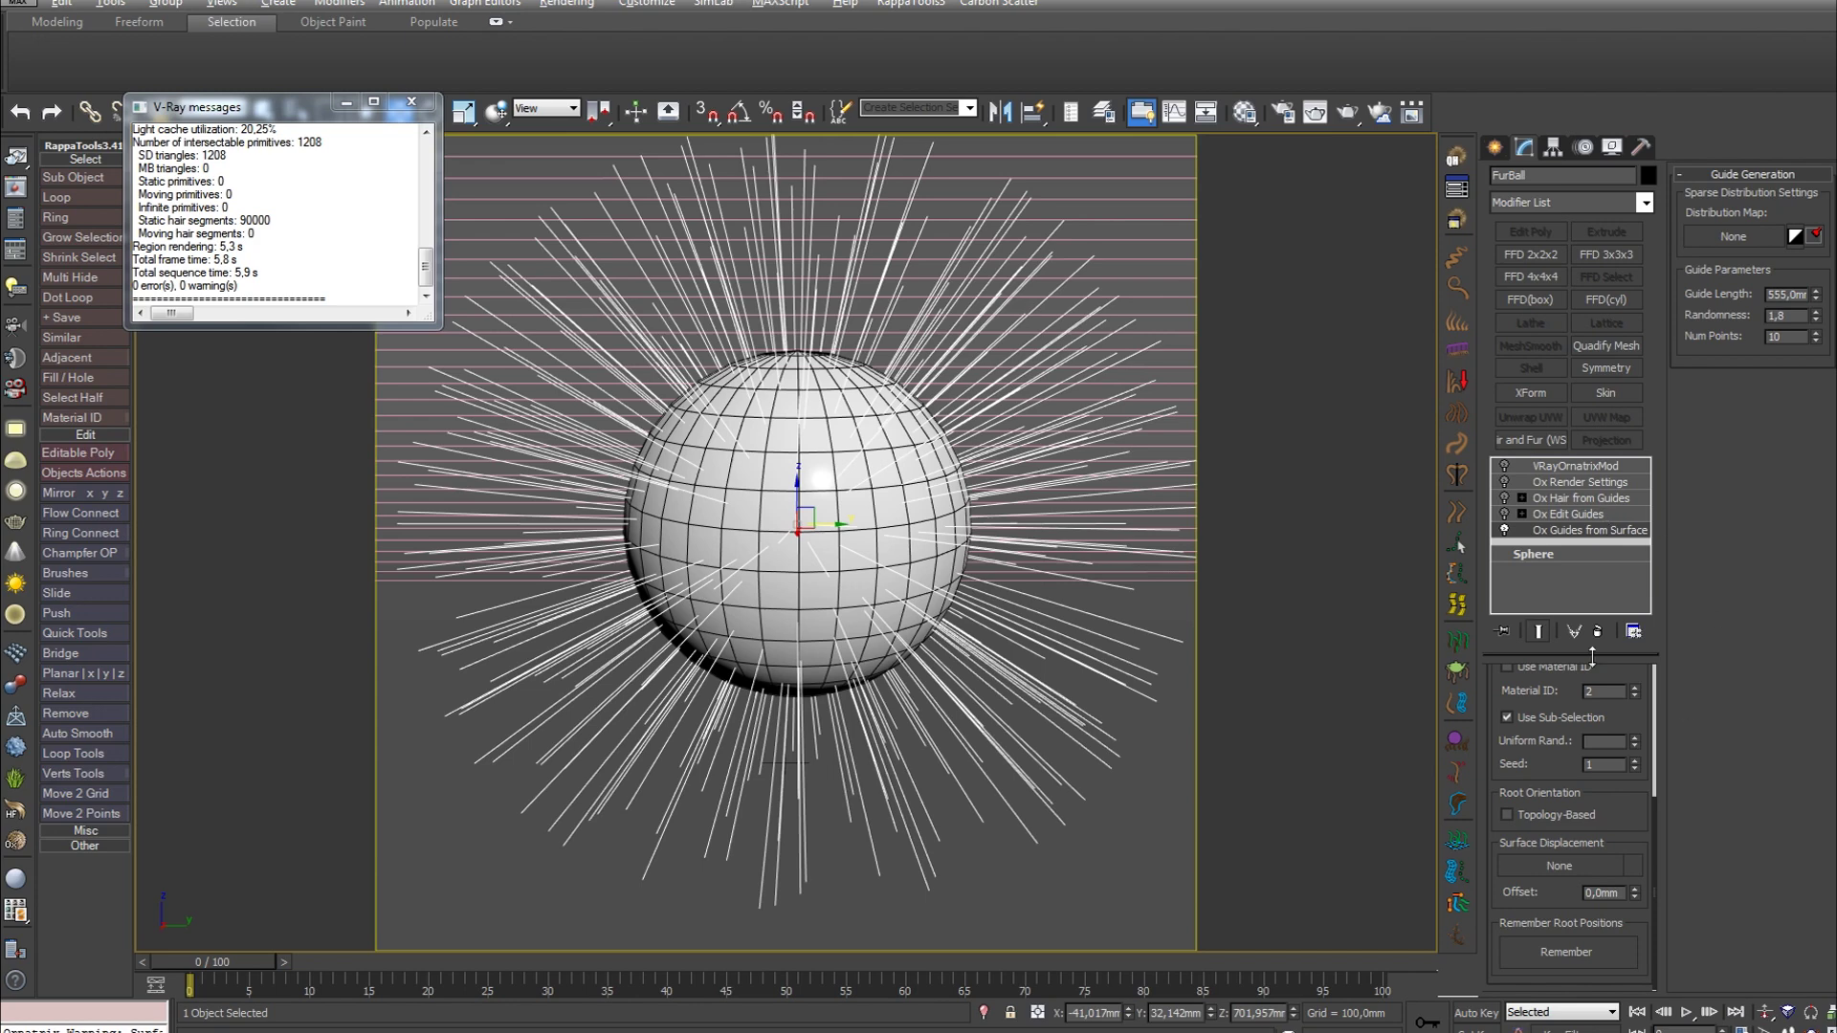
# - Turn Ox Edit Guides back on for curly fur, comb the right-side curls outward, then select Ox Hair from Guides
pyautogui.click(1587, 515)
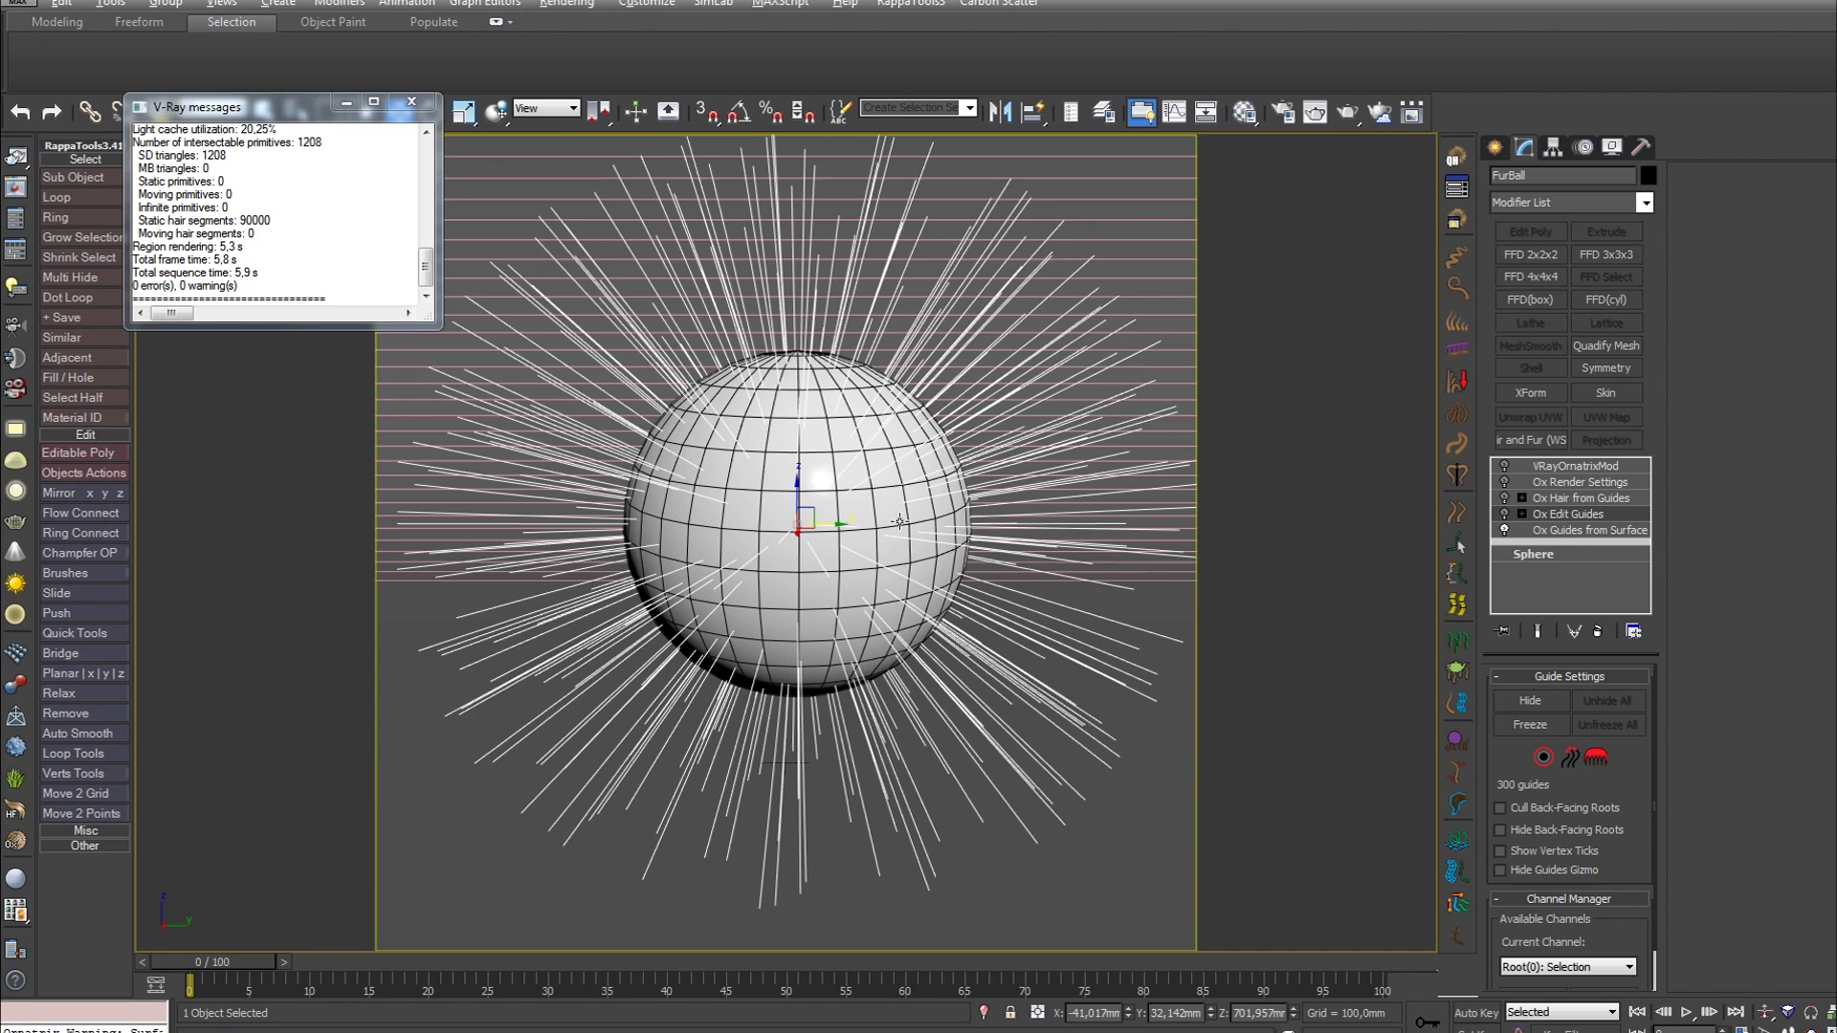
pyautogui.click(1504, 515)
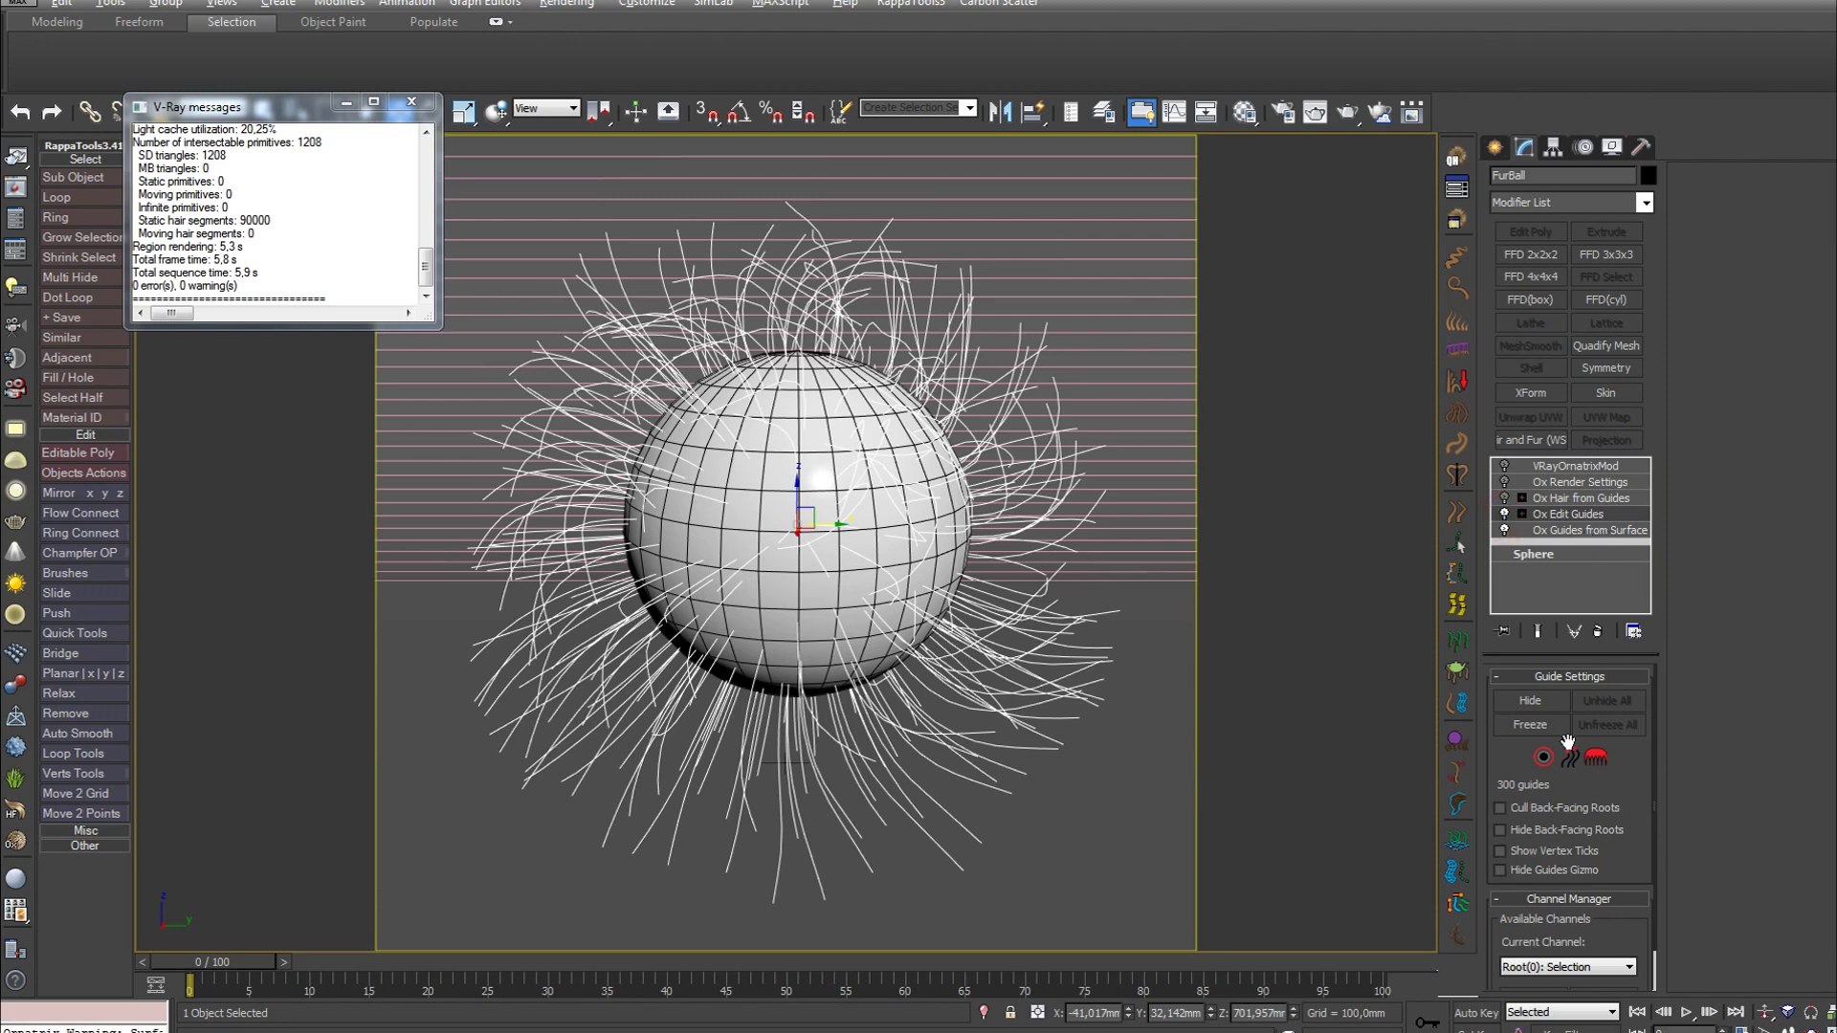
pyautogui.click(1596, 757)
pyautogui.moveTo(973, 438)
pyautogui.mouseDown()
pyautogui.moveTo(1109, 614)
pyautogui.moveTo(904, 626)
pyautogui.moveTo(931, 427)
pyautogui.moveTo(913, 604)
pyautogui.moveTo(932, 594)
pyautogui.moveTo(828, 375)
pyautogui.moveTo(711, 334)
pyautogui.moveTo(531, 617)
pyautogui.moveTo(684, 632)
pyautogui.moveTo(771, 442)
pyautogui.moveTo(811, 439)
pyautogui.moveTo(868, 271)
pyautogui.moveTo(945, 491)
pyautogui.moveTo(967, 669)
pyautogui.mouseUp()
pyautogui.click(1505, 498)
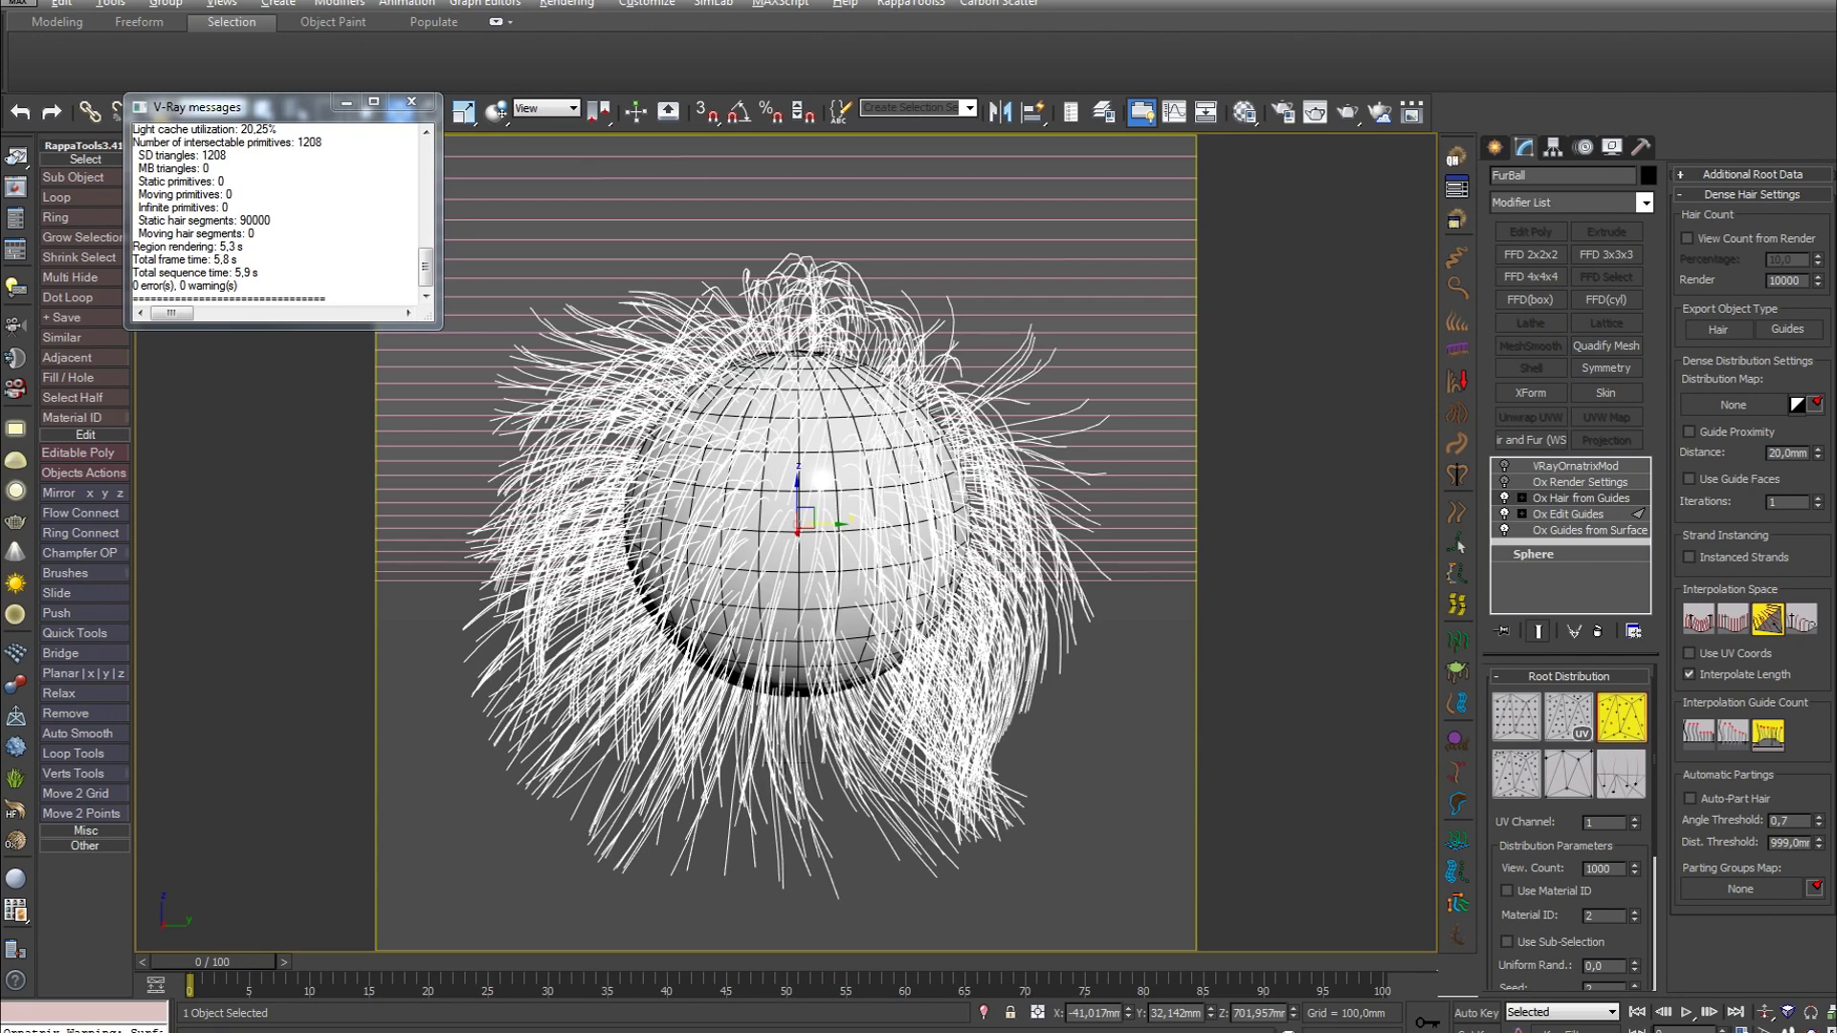
# - Check Ox Render Settings' 5,0mm hair radius and volumetric shadows, then show the VRayOrnatrixMod parameters
pyautogui.click(1570, 483)
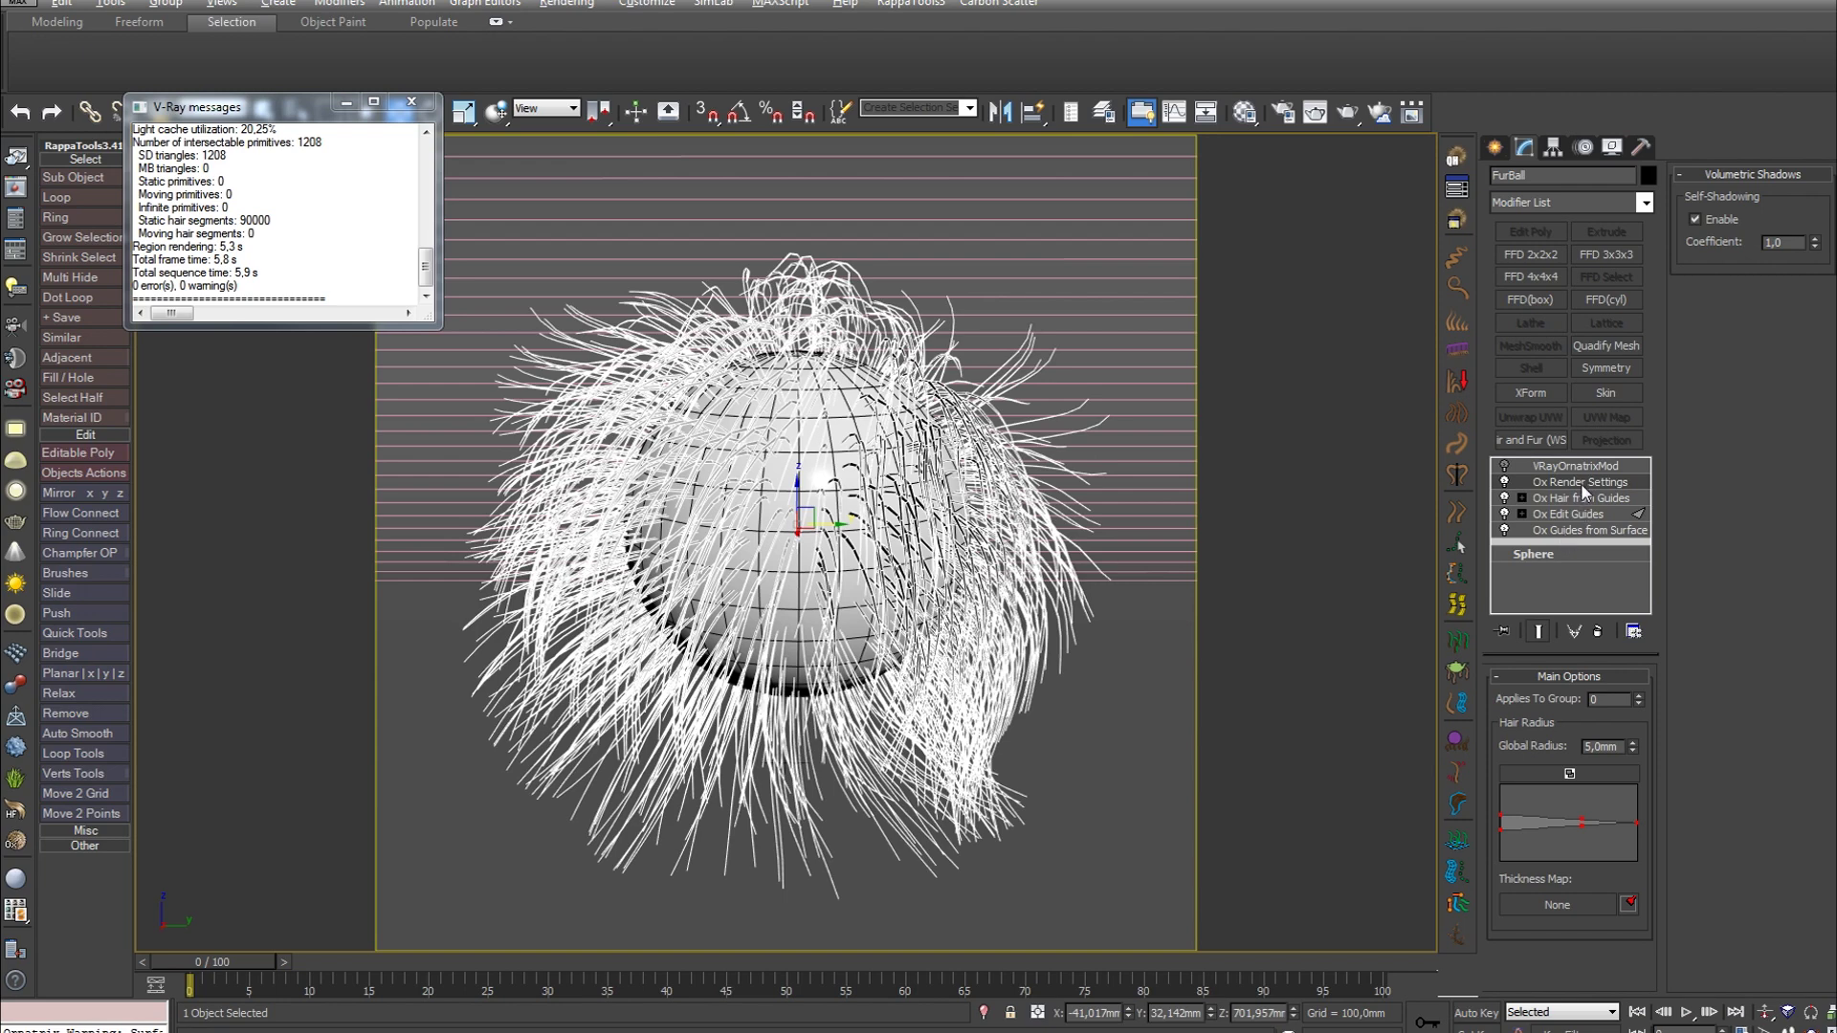
pyautogui.click(1723, 816)
pyautogui.click(1527, 481)
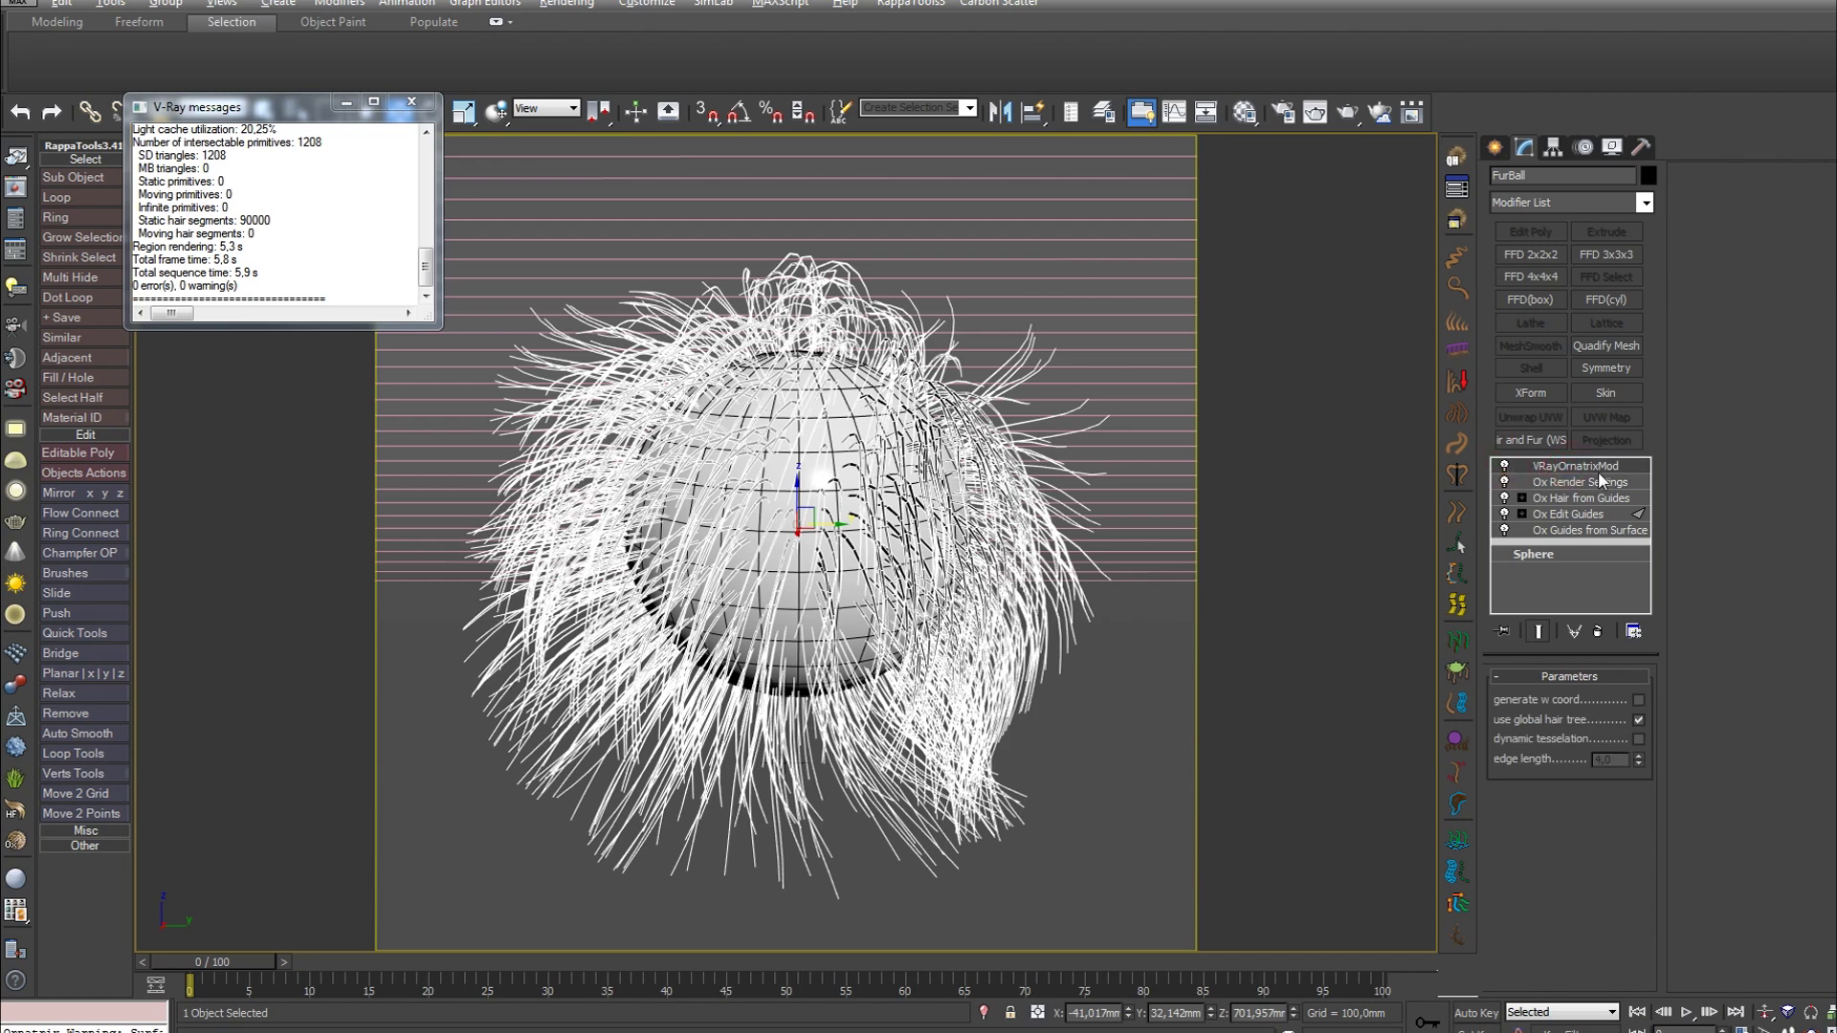